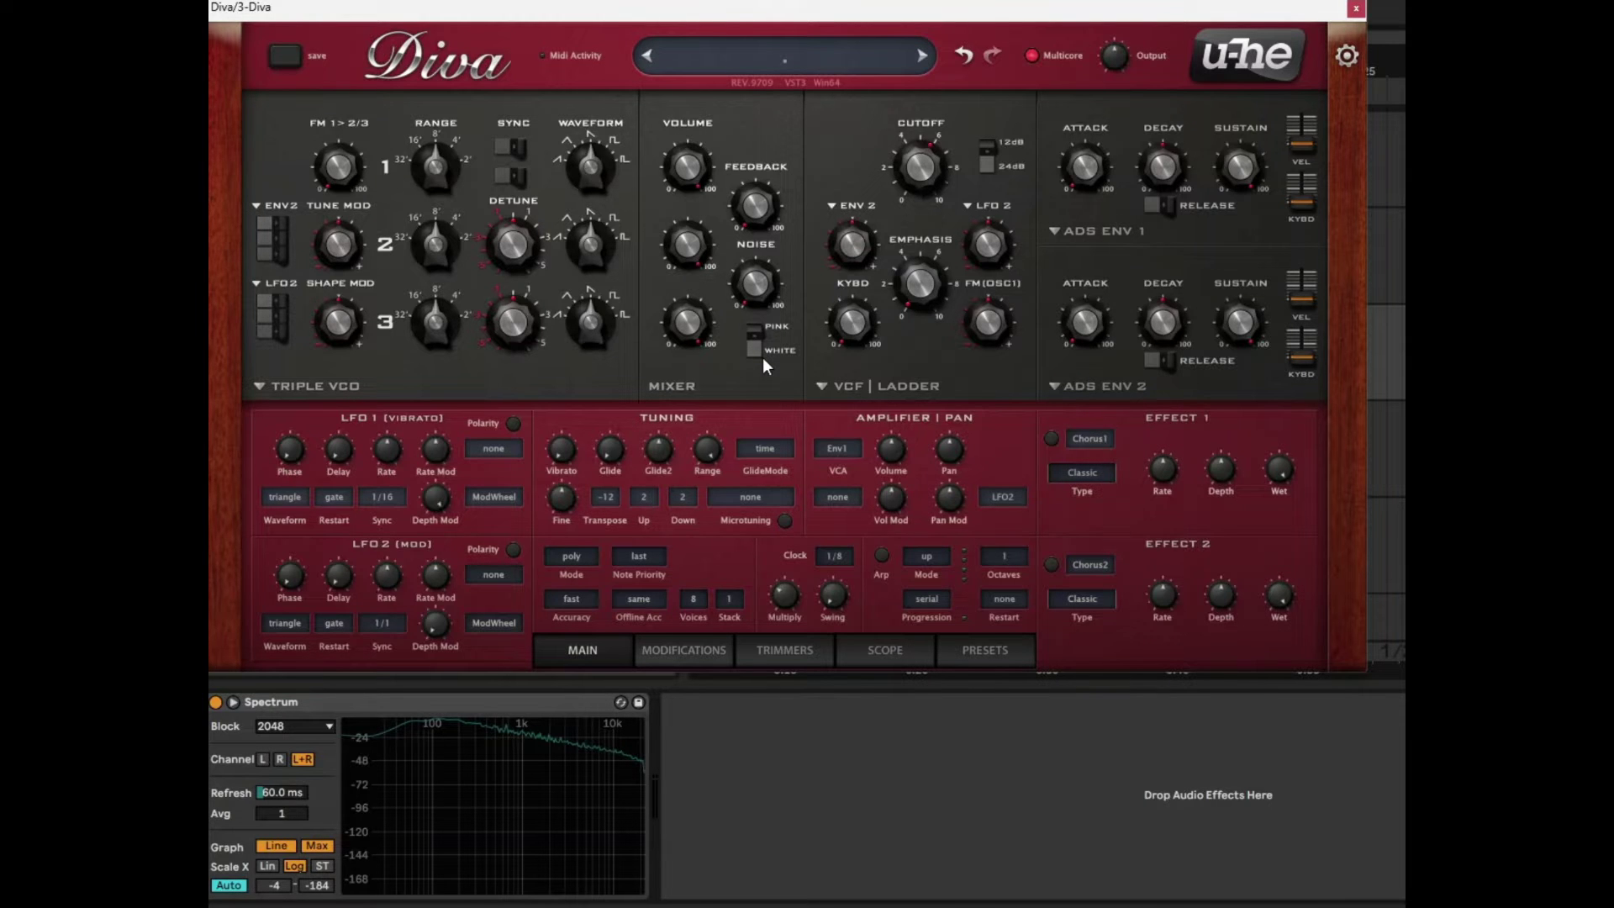
# Step: Select the Dual VCO oscillator model, open the filter cutoff fully, and mute oscillators 2 and 3
pyautogui.click(312, 386)
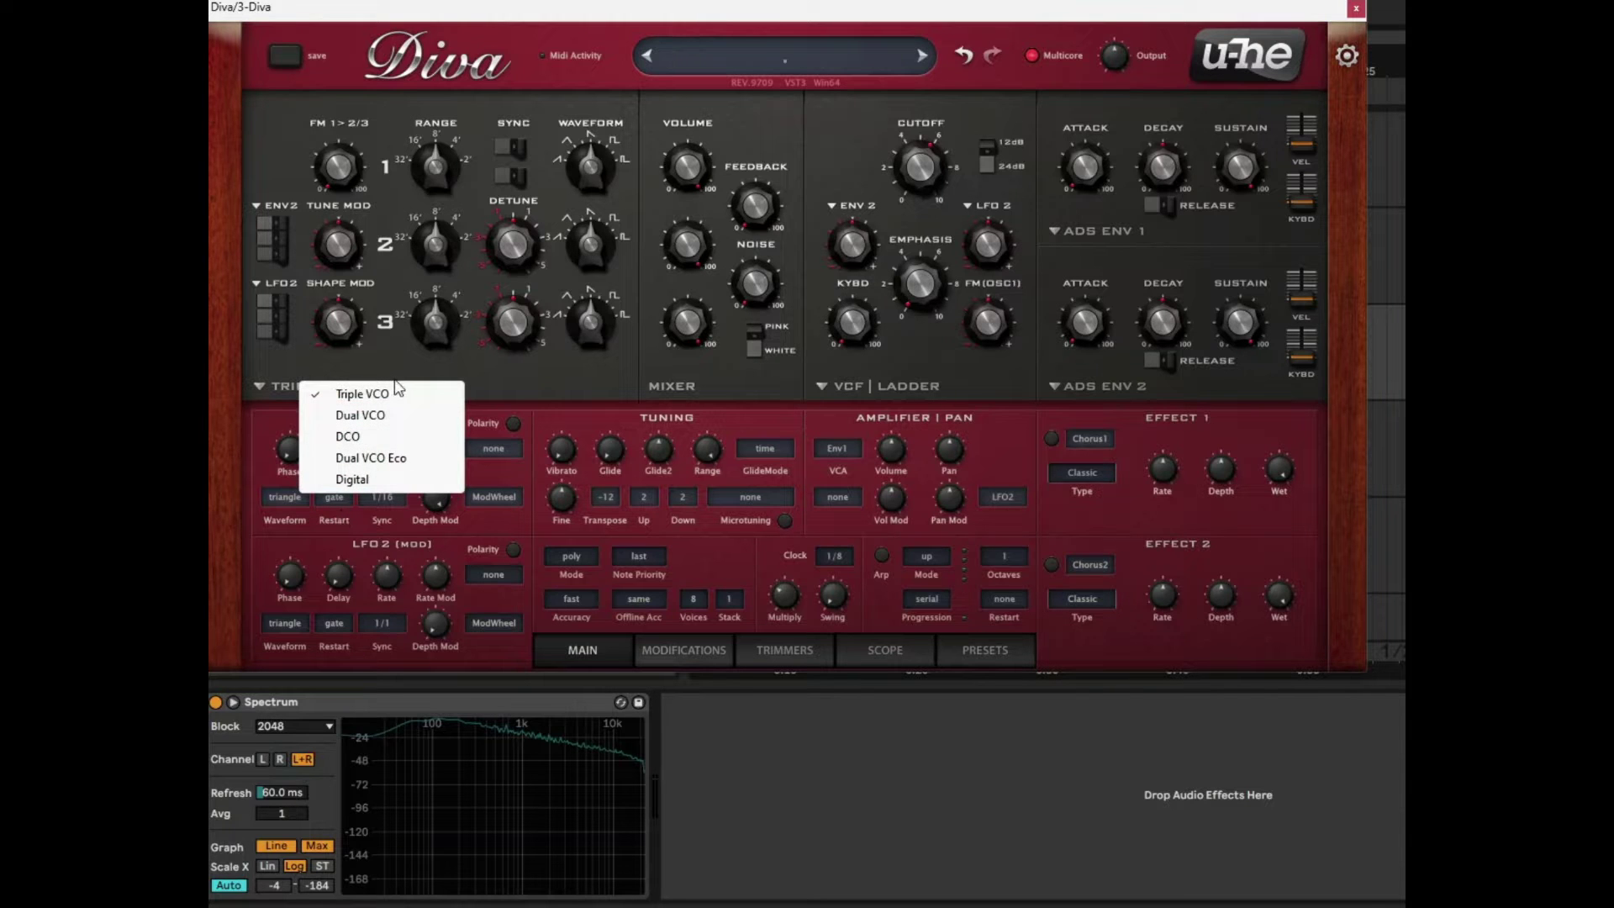
pyautogui.click(383, 417)
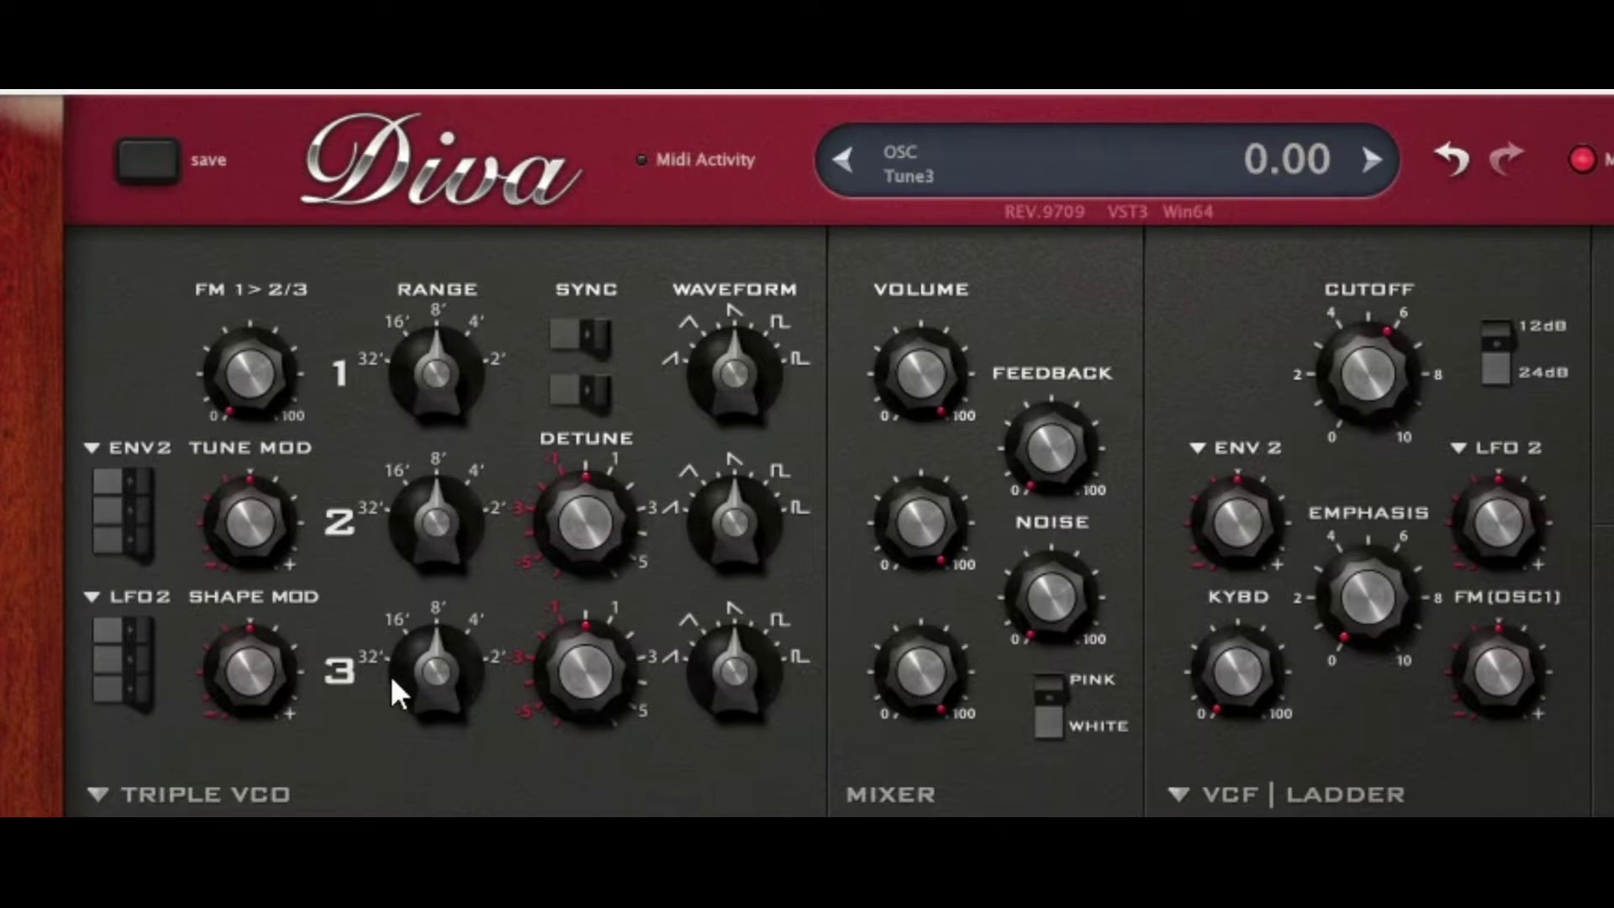
pyautogui.moveTo(1348, 402); pyautogui.dragTo(824, 217)
pyautogui.moveTo(921, 521); pyautogui.dragTo(920, 606)
pyautogui.moveTo(920, 670); pyautogui.dragTo(921, 755)
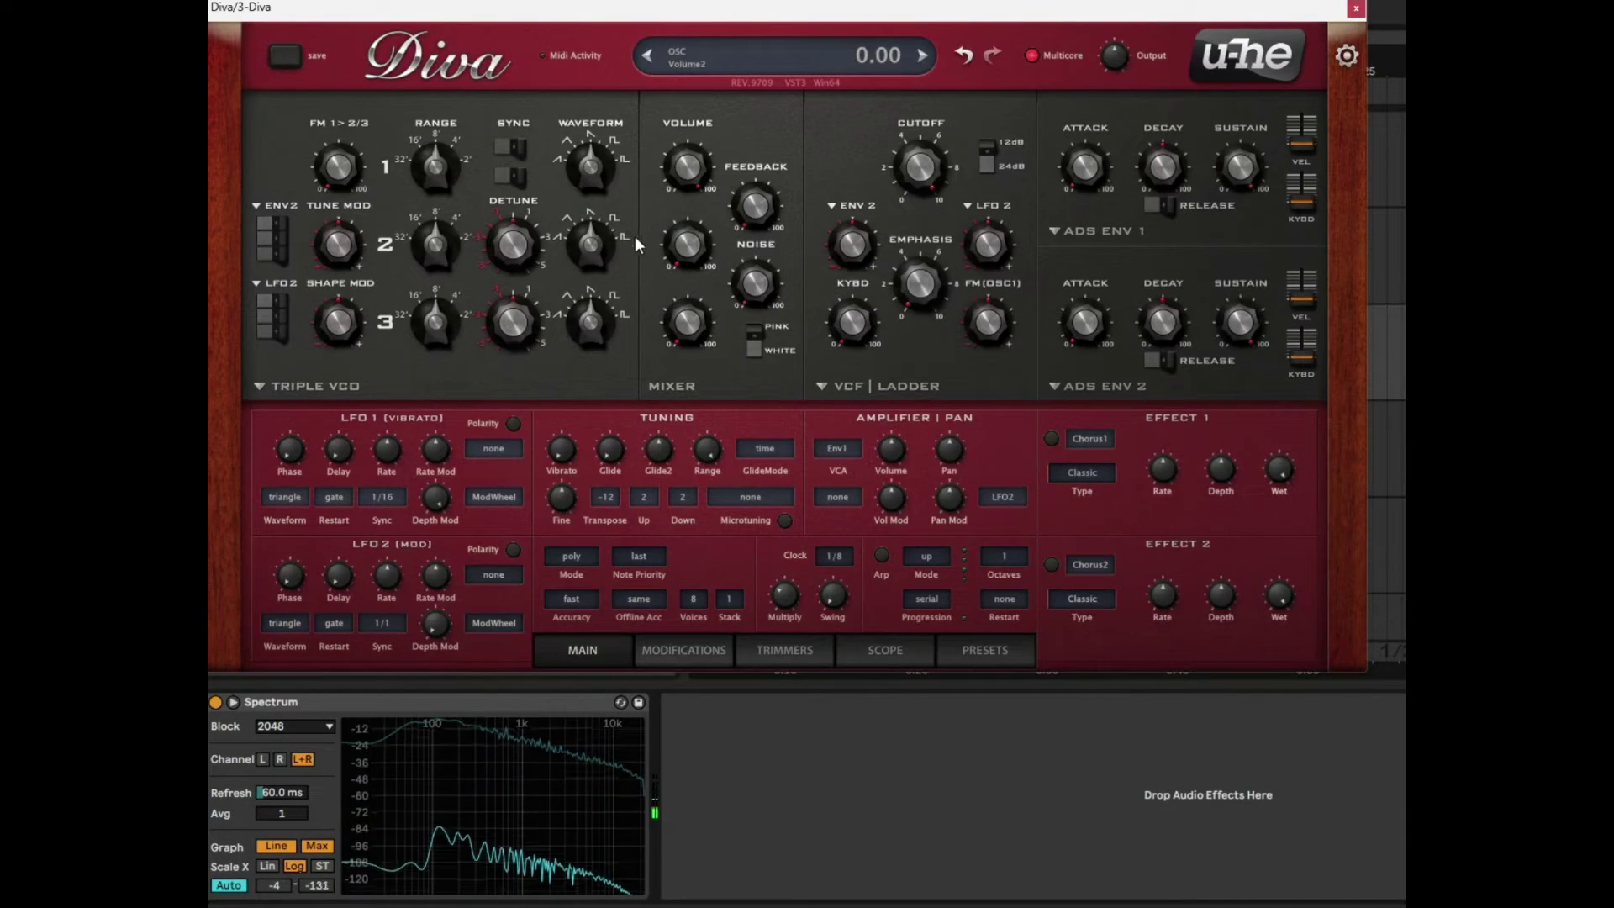
# Step: Sweep oscillator 1's waveform shape through its range, ending at the pulse end (3.20)
pyautogui.moveTo(593, 171)
pyautogui.moveTo(594, 172); pyautogui.dragTo(582, 183)
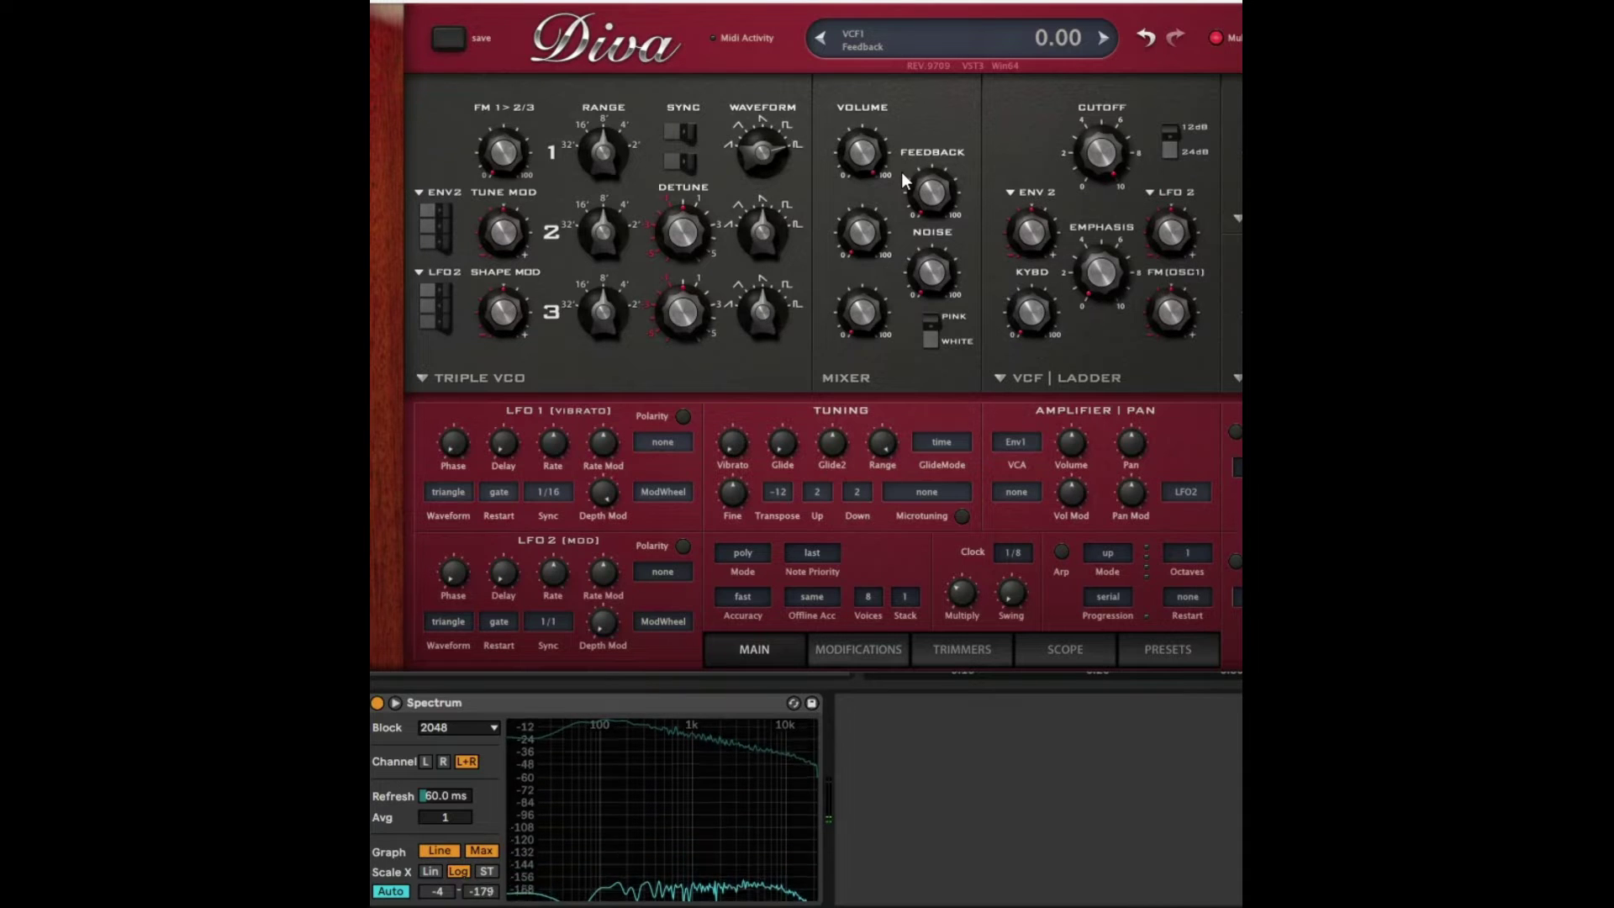
# Step: Reset oscillator 1's waveform to its centre shape and detune oscillator 2 to 0.43
pyautogui.doubleClick(763, 155)
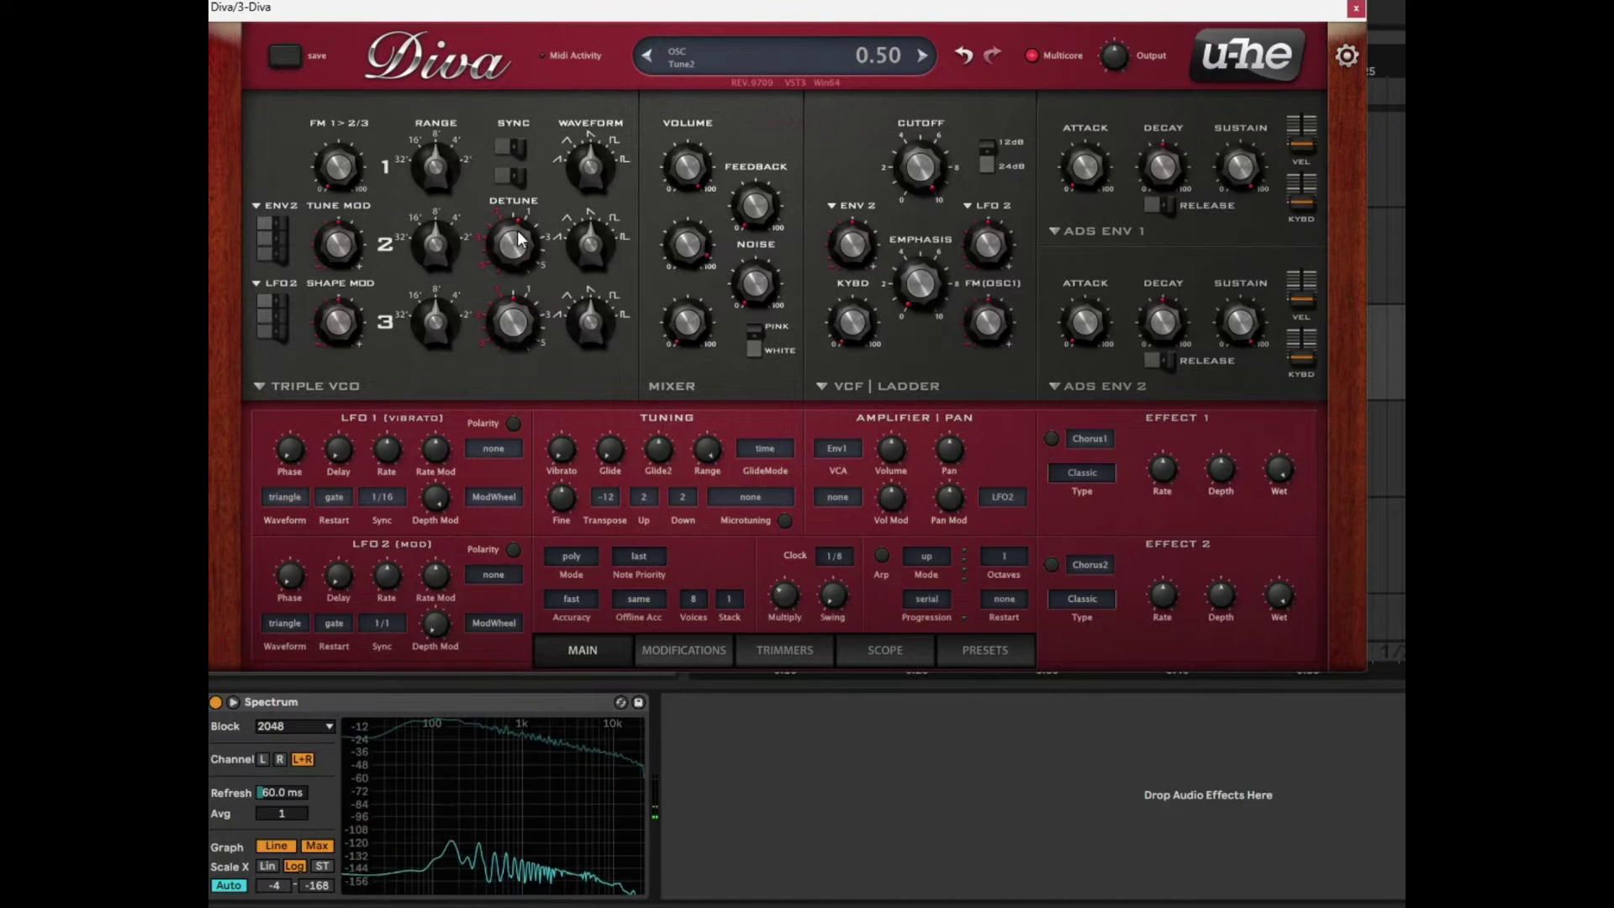
pyautogui.moveTo(516, 239); pyautogui.dragTo(517, 245)
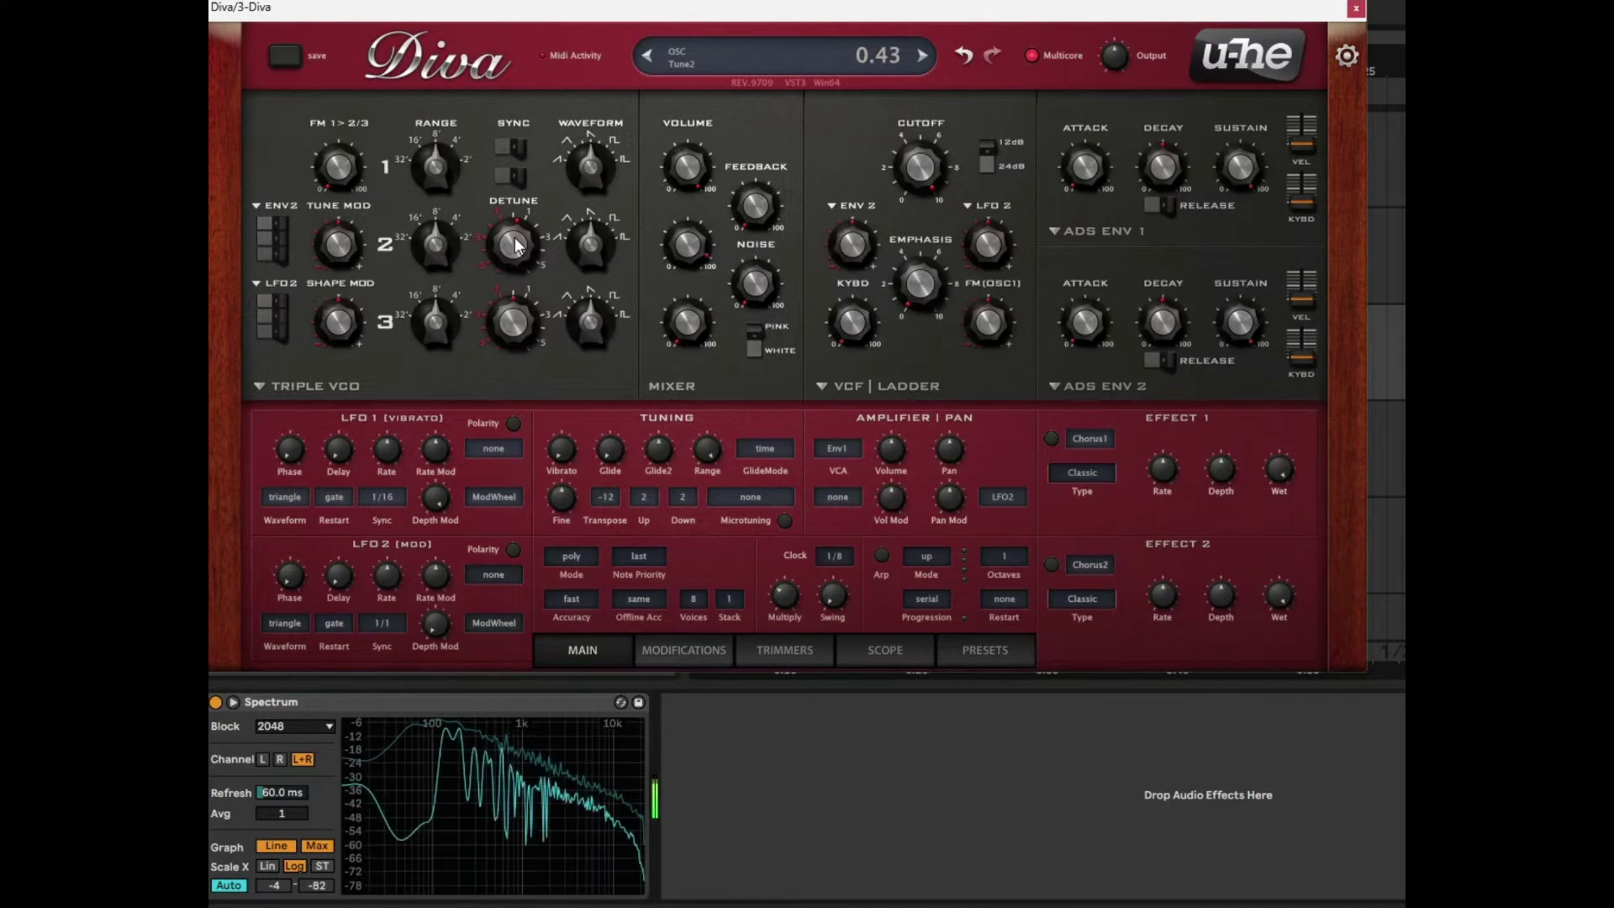
# Step: Lower oscillator 2's shape to about 2.60 and tune it up 12 semitones
pyautogui.click(591, 244)
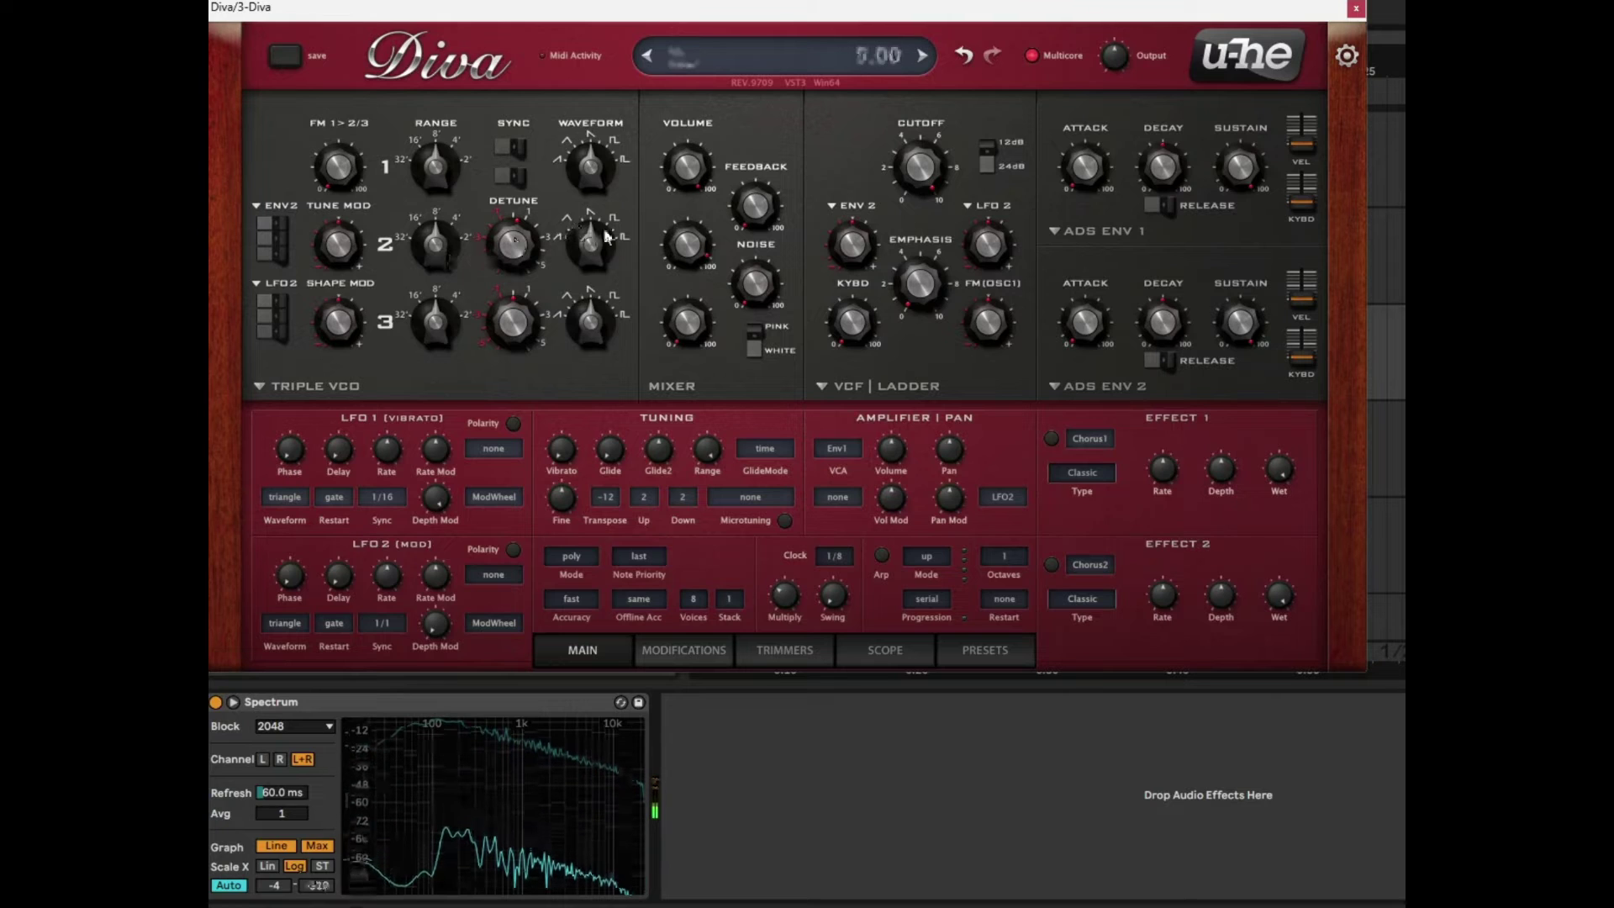
pyautogui.moveTo(586, 251); pyautogui.dragTo(572, 270)
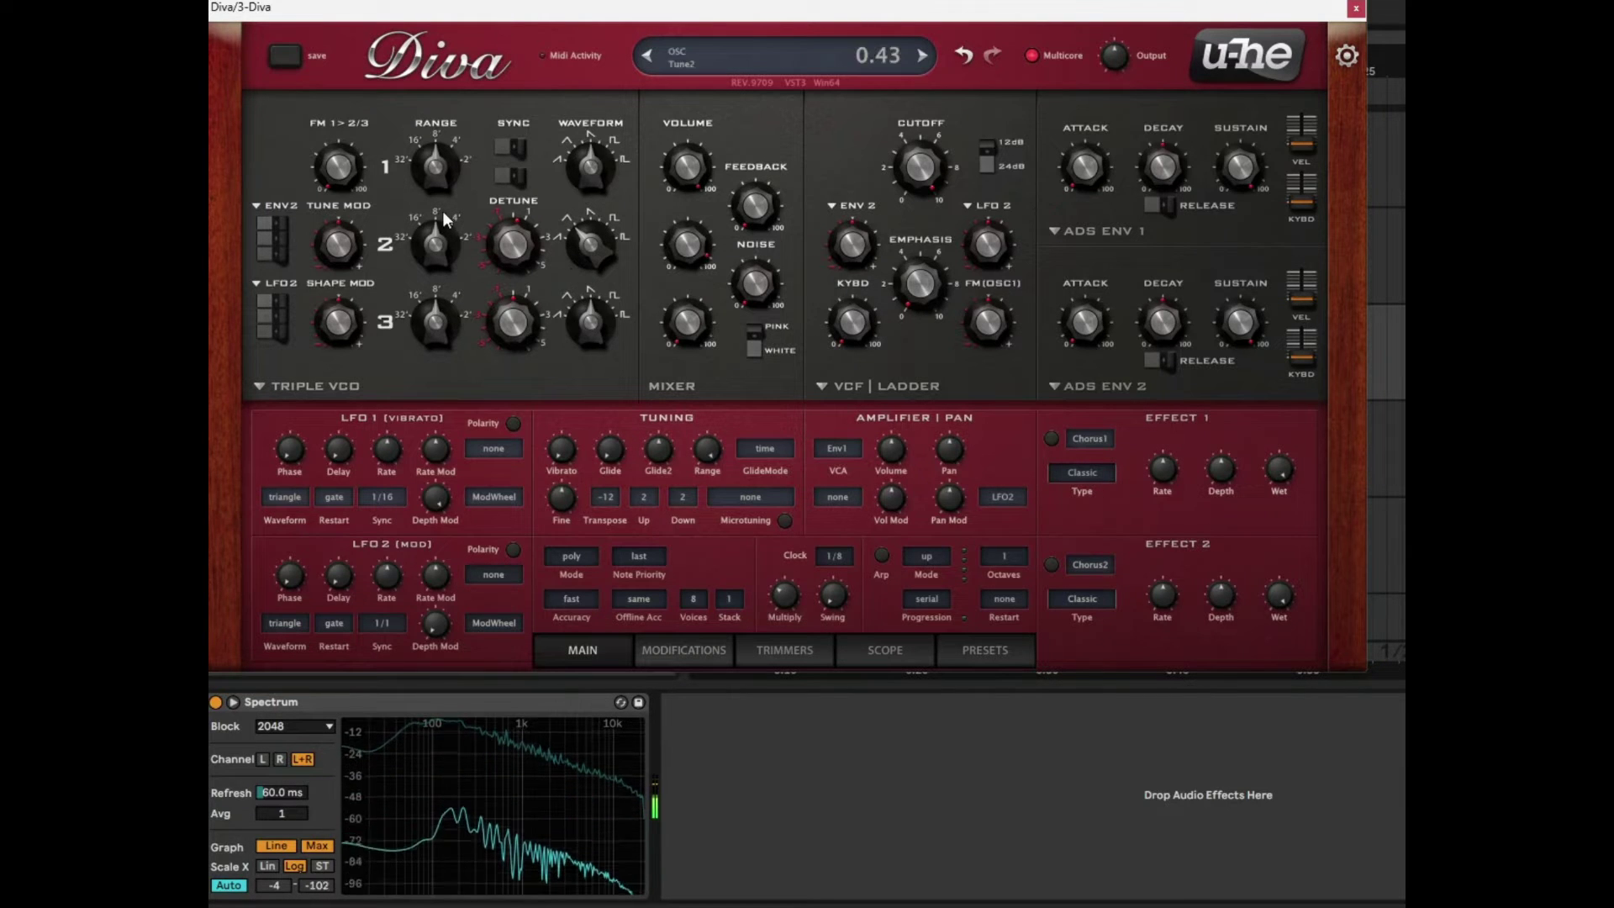
pyautogui.doubleClick(436, 250)
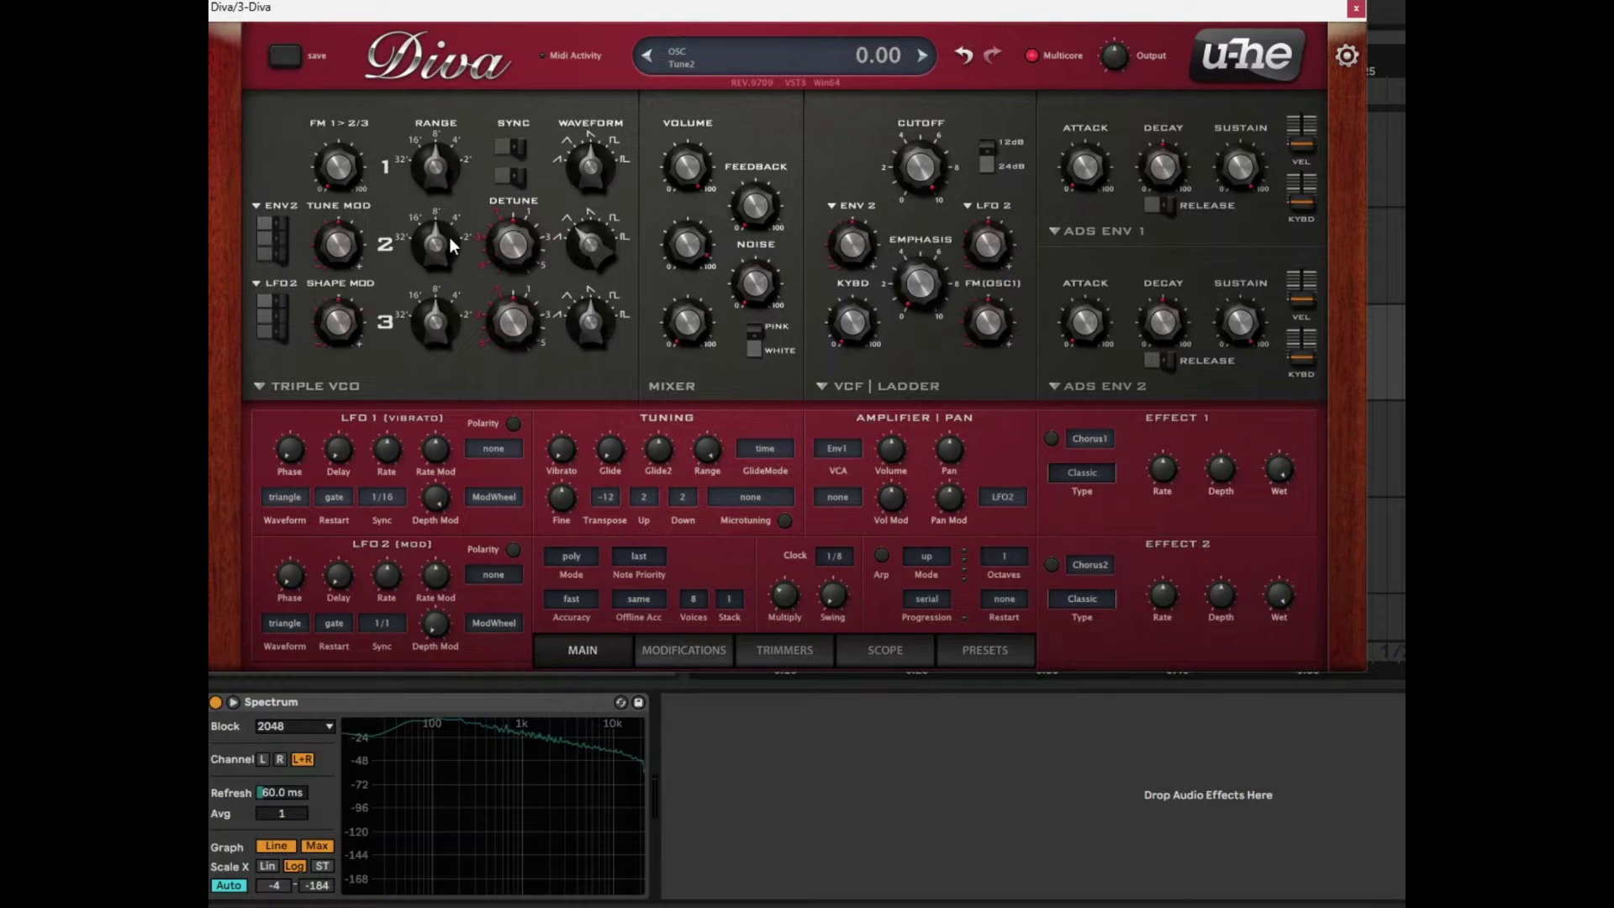
pyautogui.moveTo(455, 246); pyautogui.dragTo(486, 123)
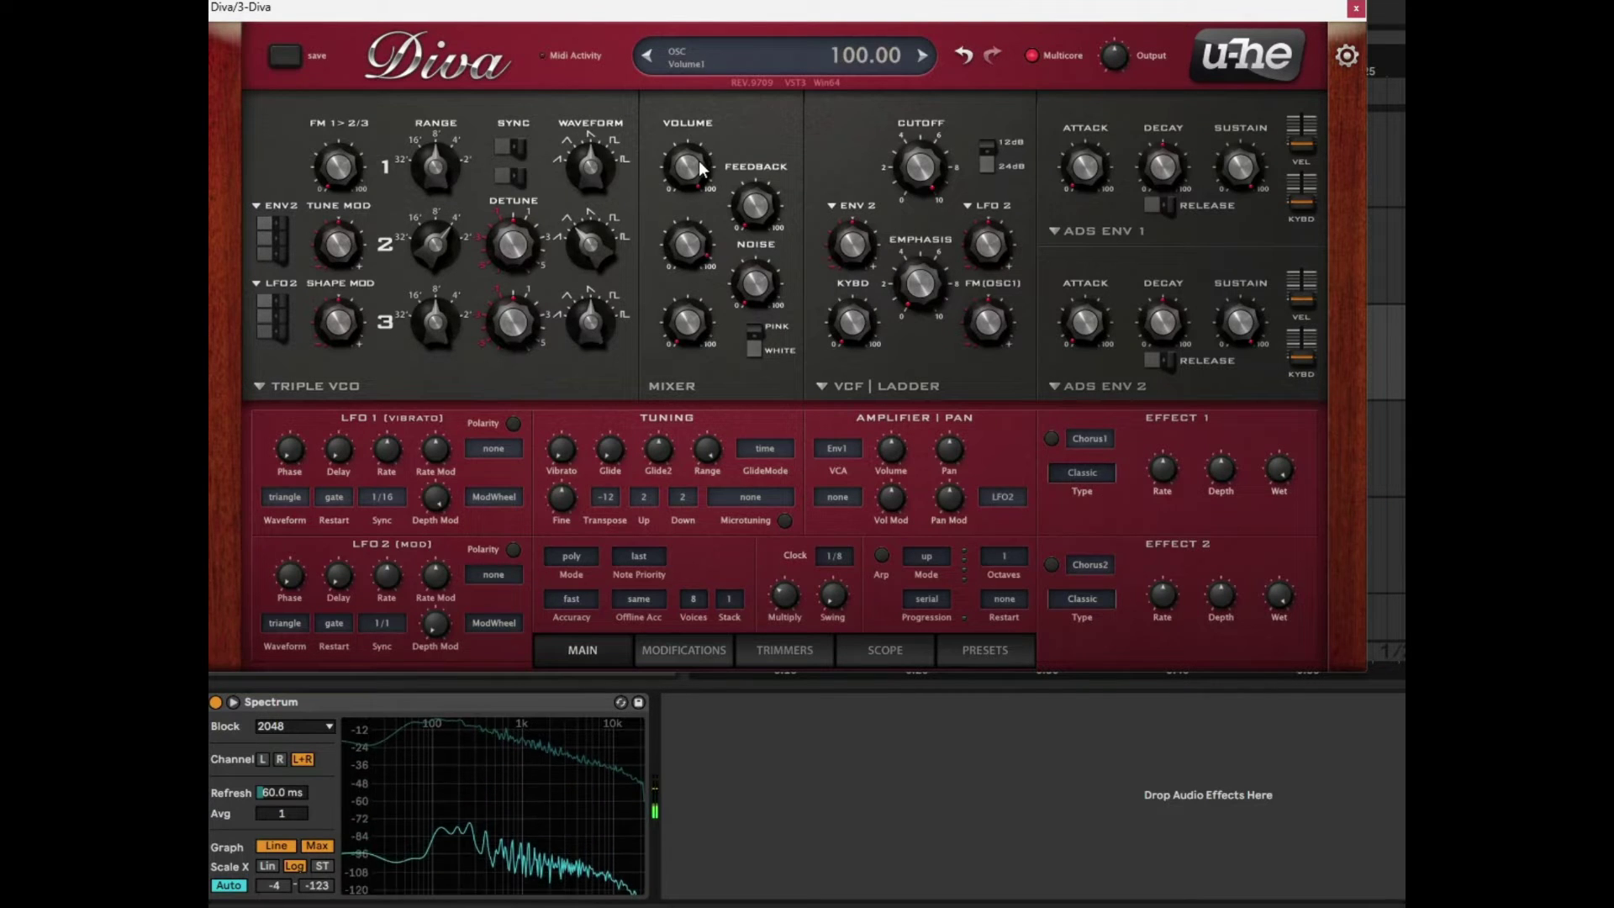
# Step: Set oscillator 1's mixer level to about 40 and noise to about 48.5, and raise oscillator 3's volume
pyautogui.moveTo(699, 169); pyautogui.dragTo(615, 402)
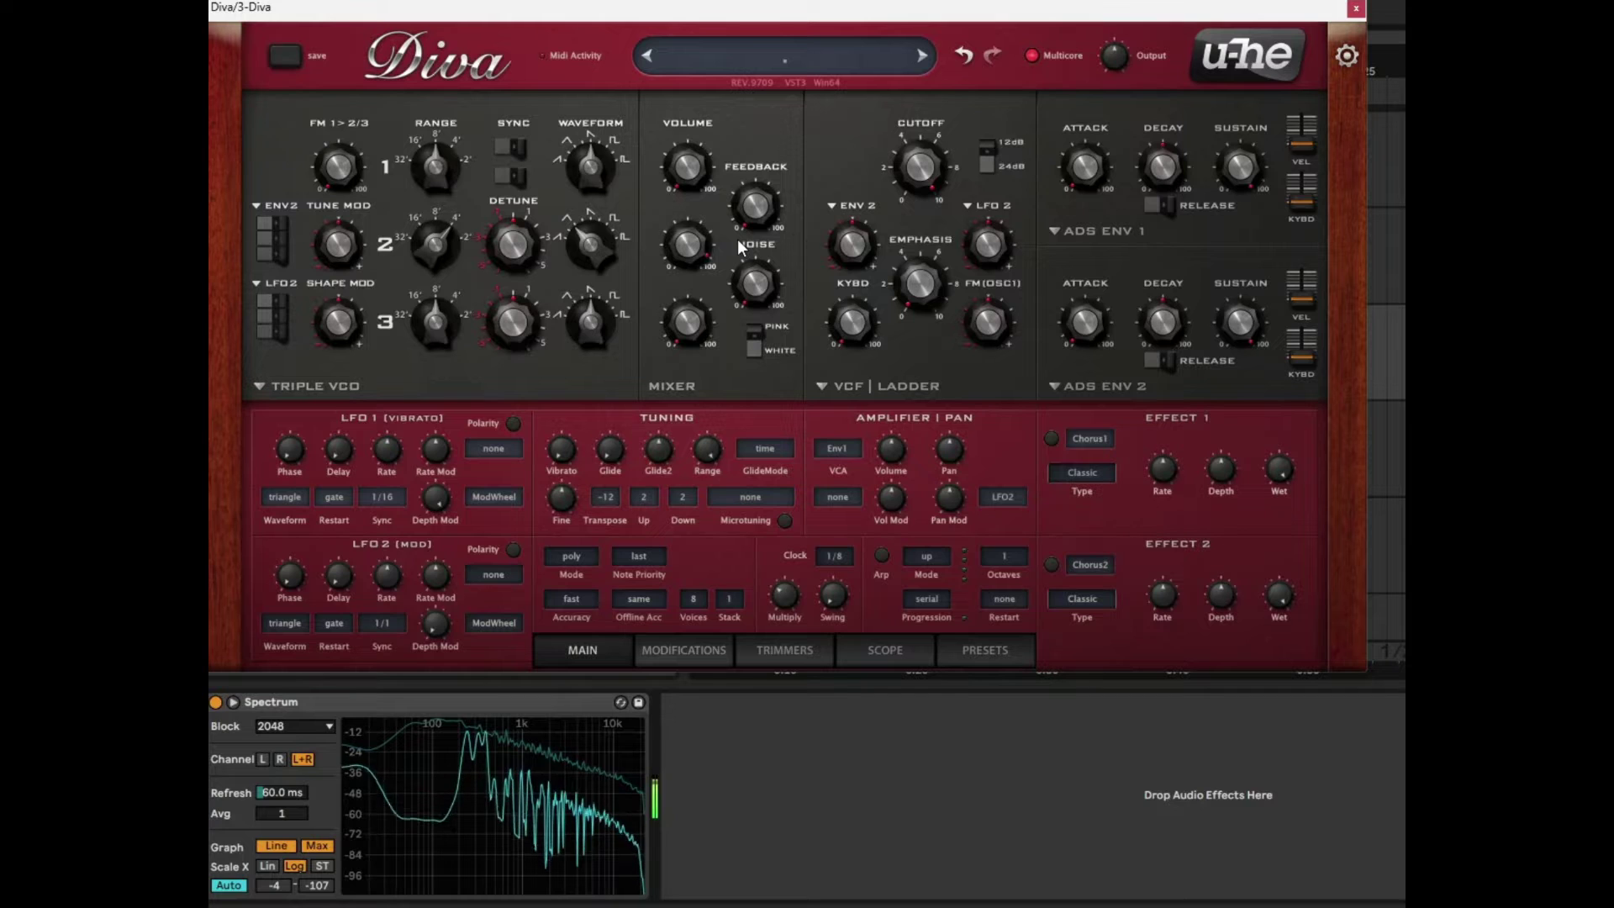
pyautogui.moveTo(770, 208); pyautogui.dragTo(762, 282)
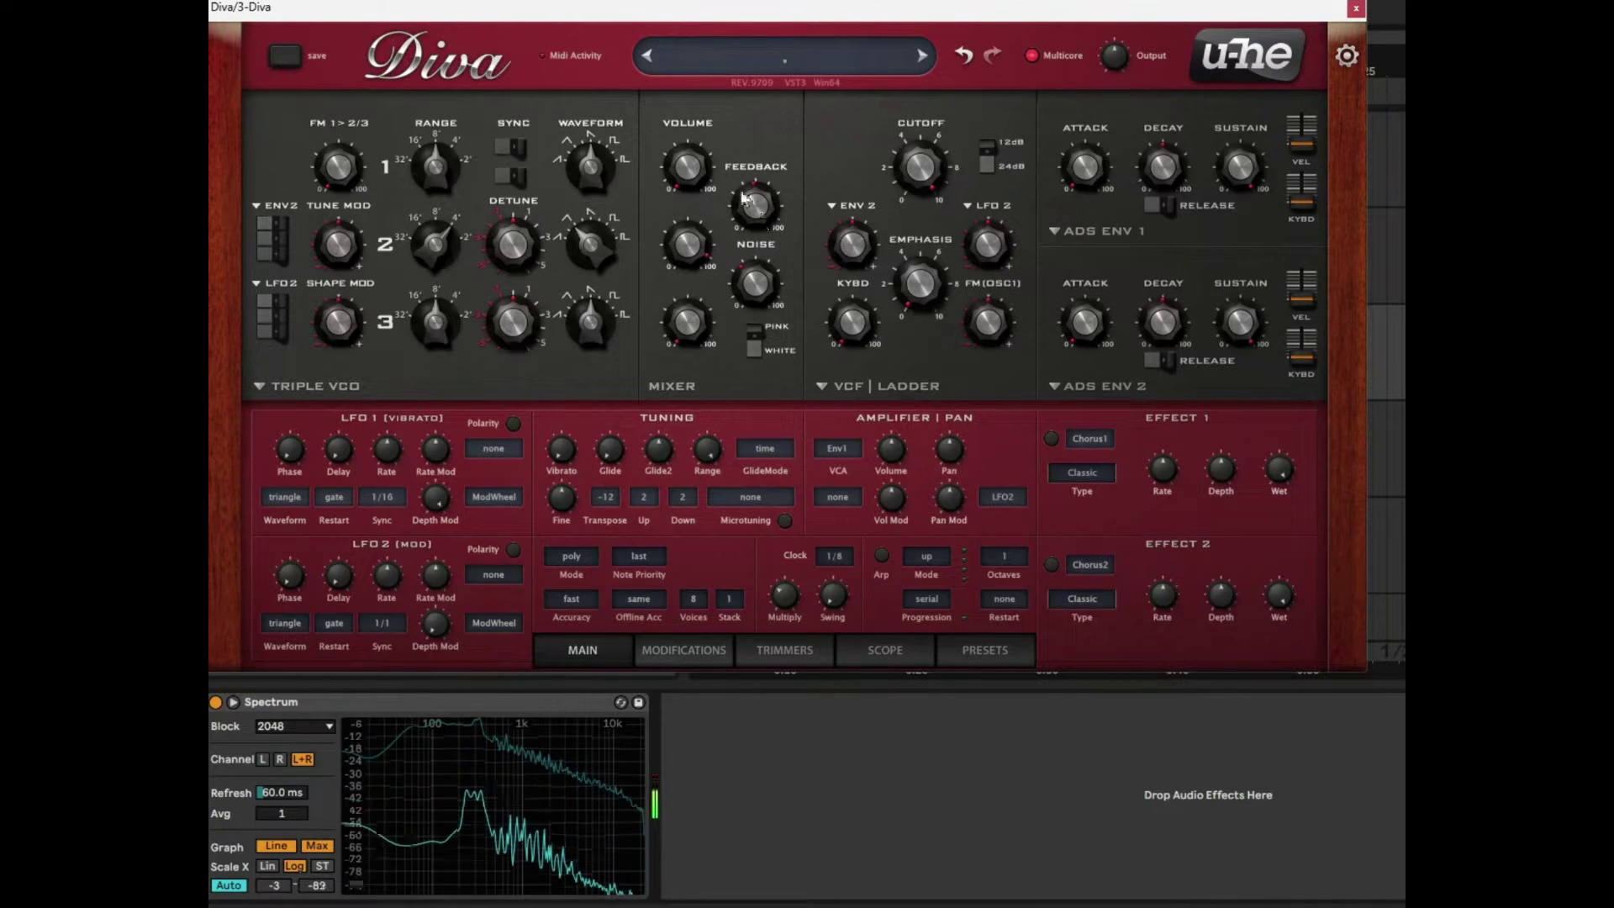
pyautogui.moveTo(694, 175); pyautogui.dragTo(701, 103)
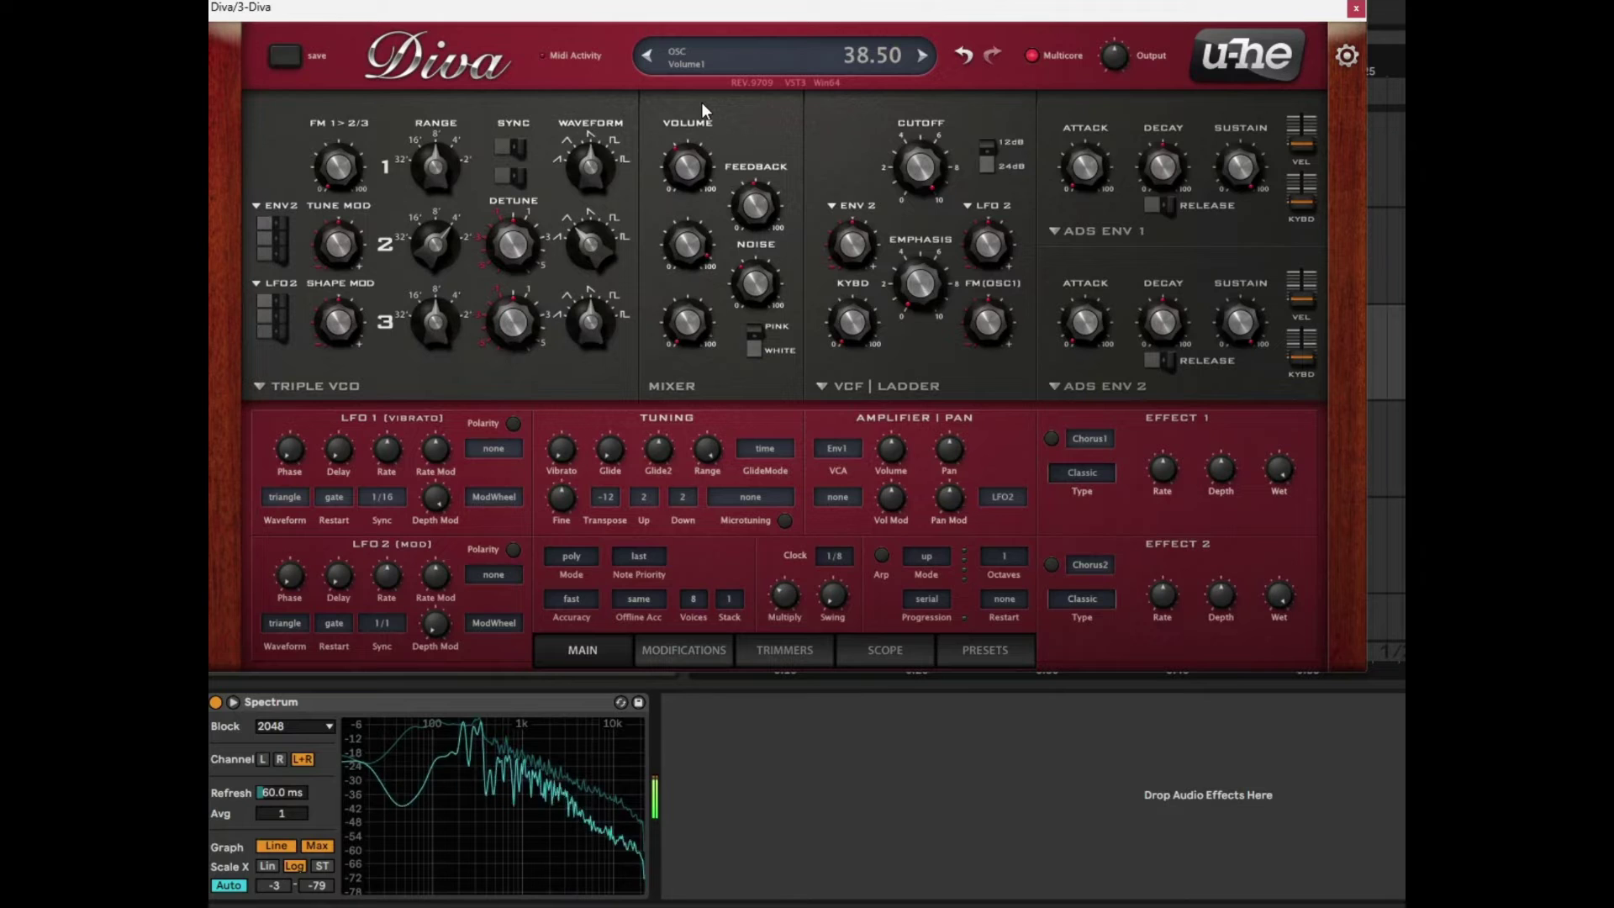
pyautogui.moveTo(701, 103); pyautogui.dragTo(701, 103)
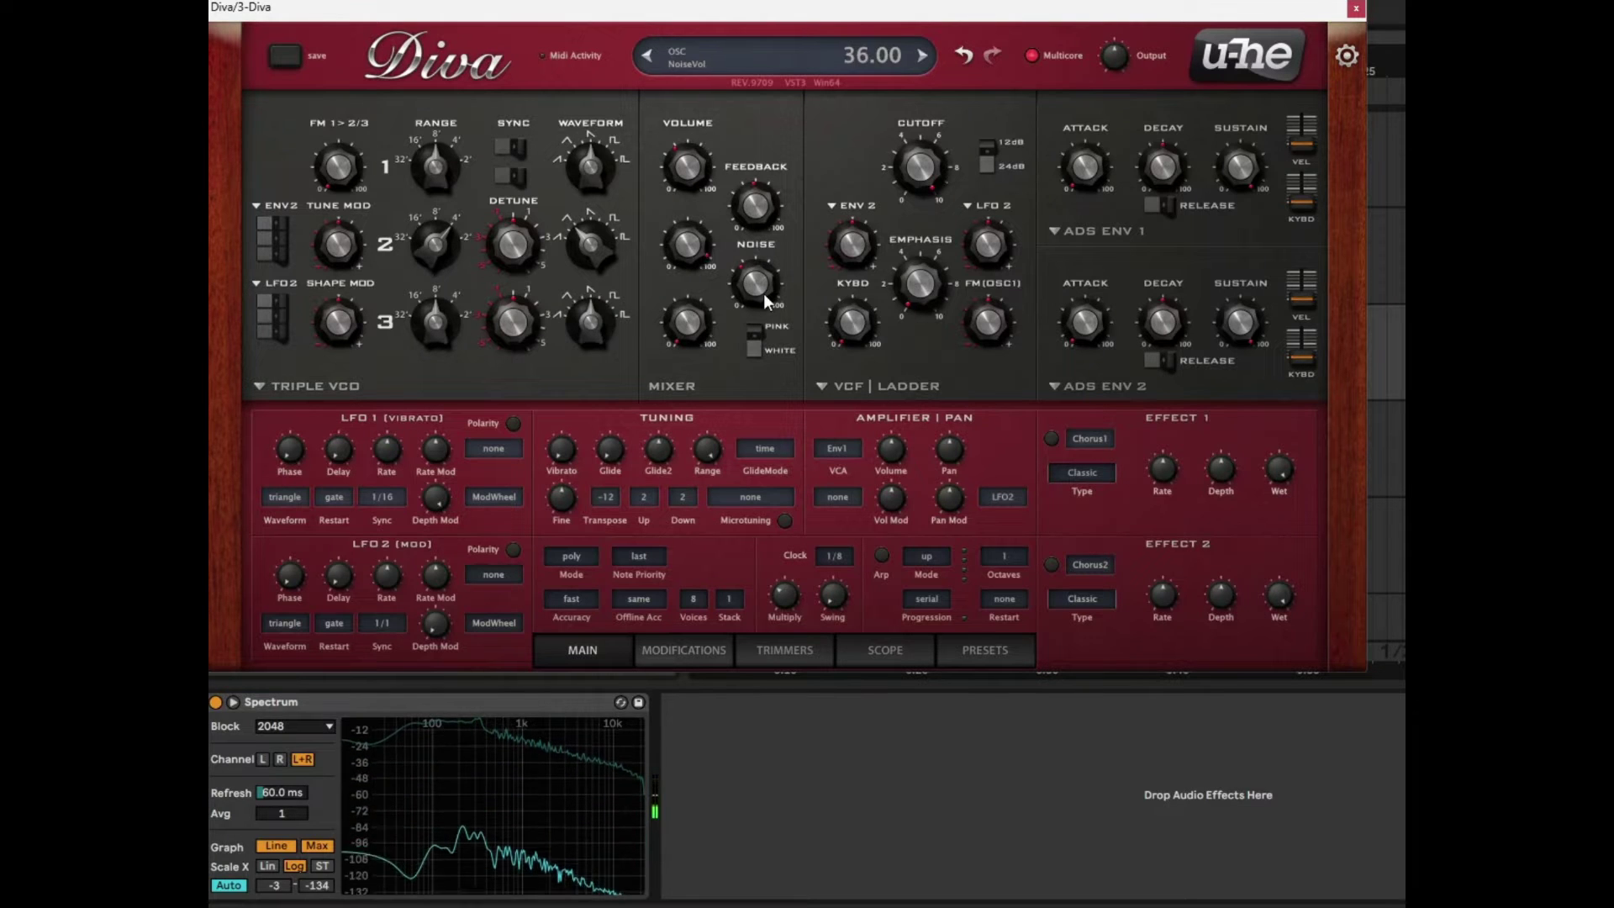
pyautogui.moveTo(763, 294); pyautogui.dragTo(764, 205)
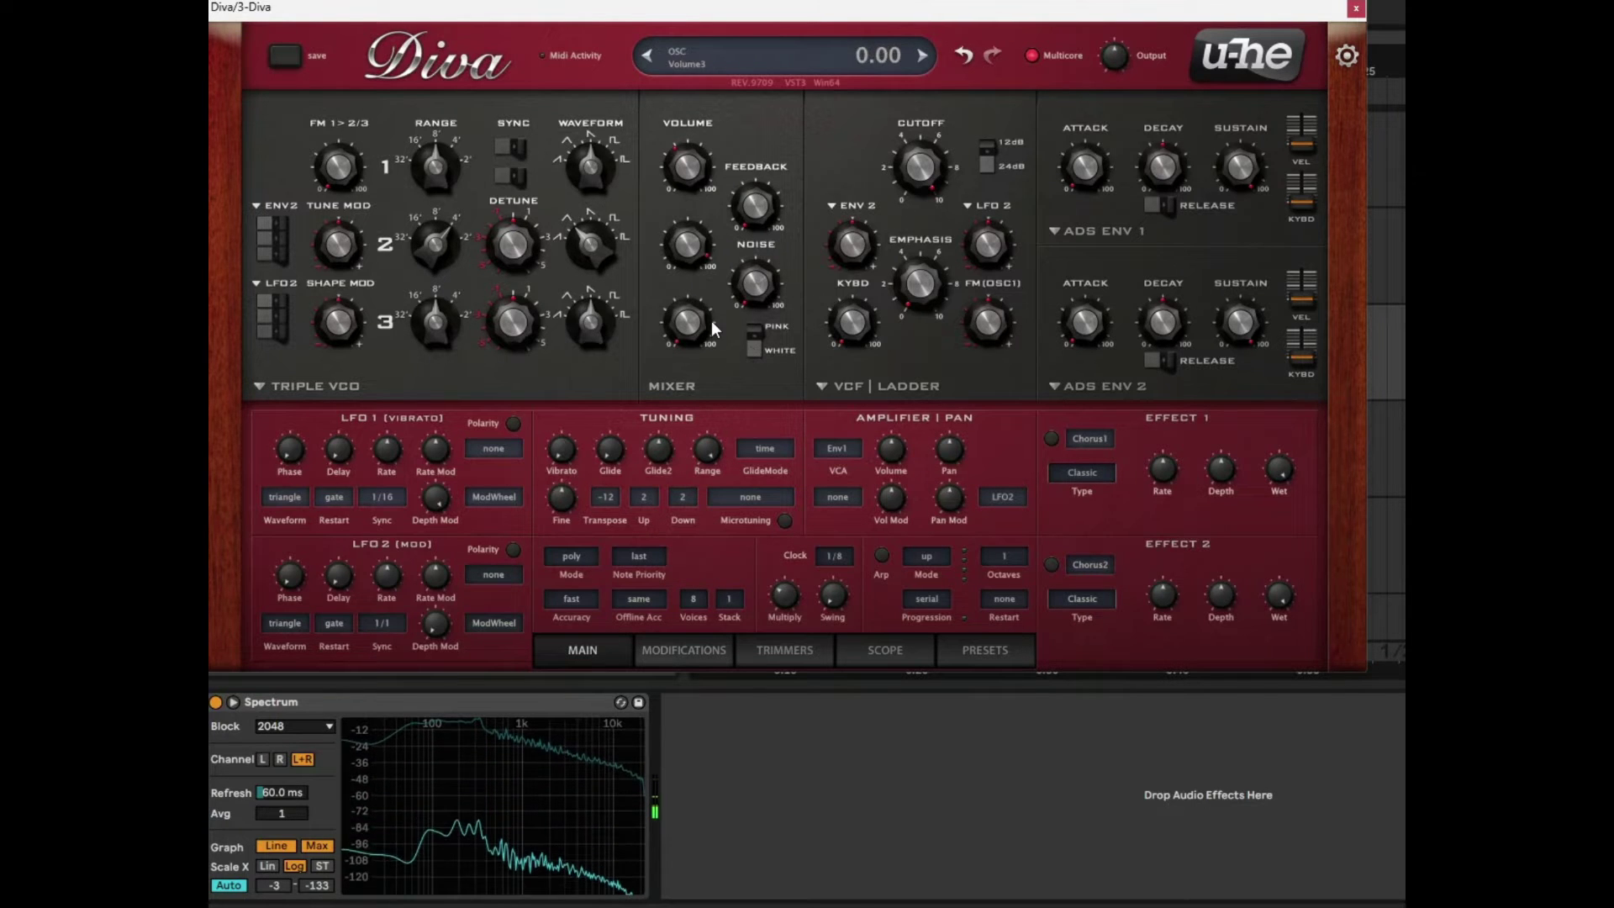
pyautogui.moveTo(711, 320); pyautogui.dragTo(758, 91)
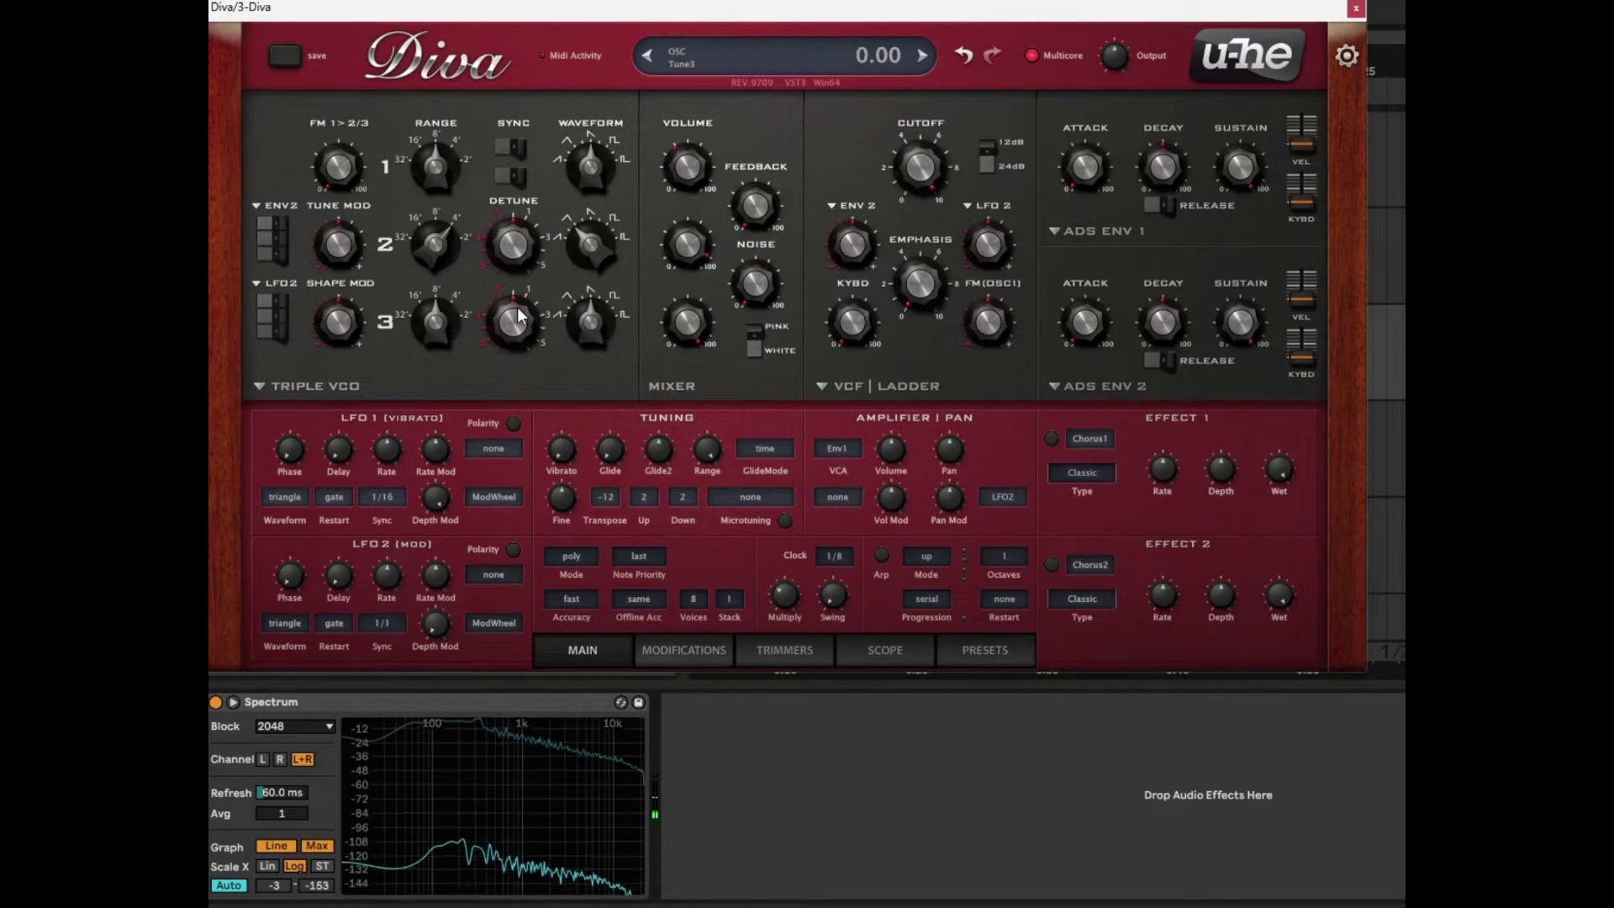
# Step: Detune oscillator 3 slightly downward to -0.14
pyautogui.moveTo(512, 323); pyautogui.dragTo(513, 328)
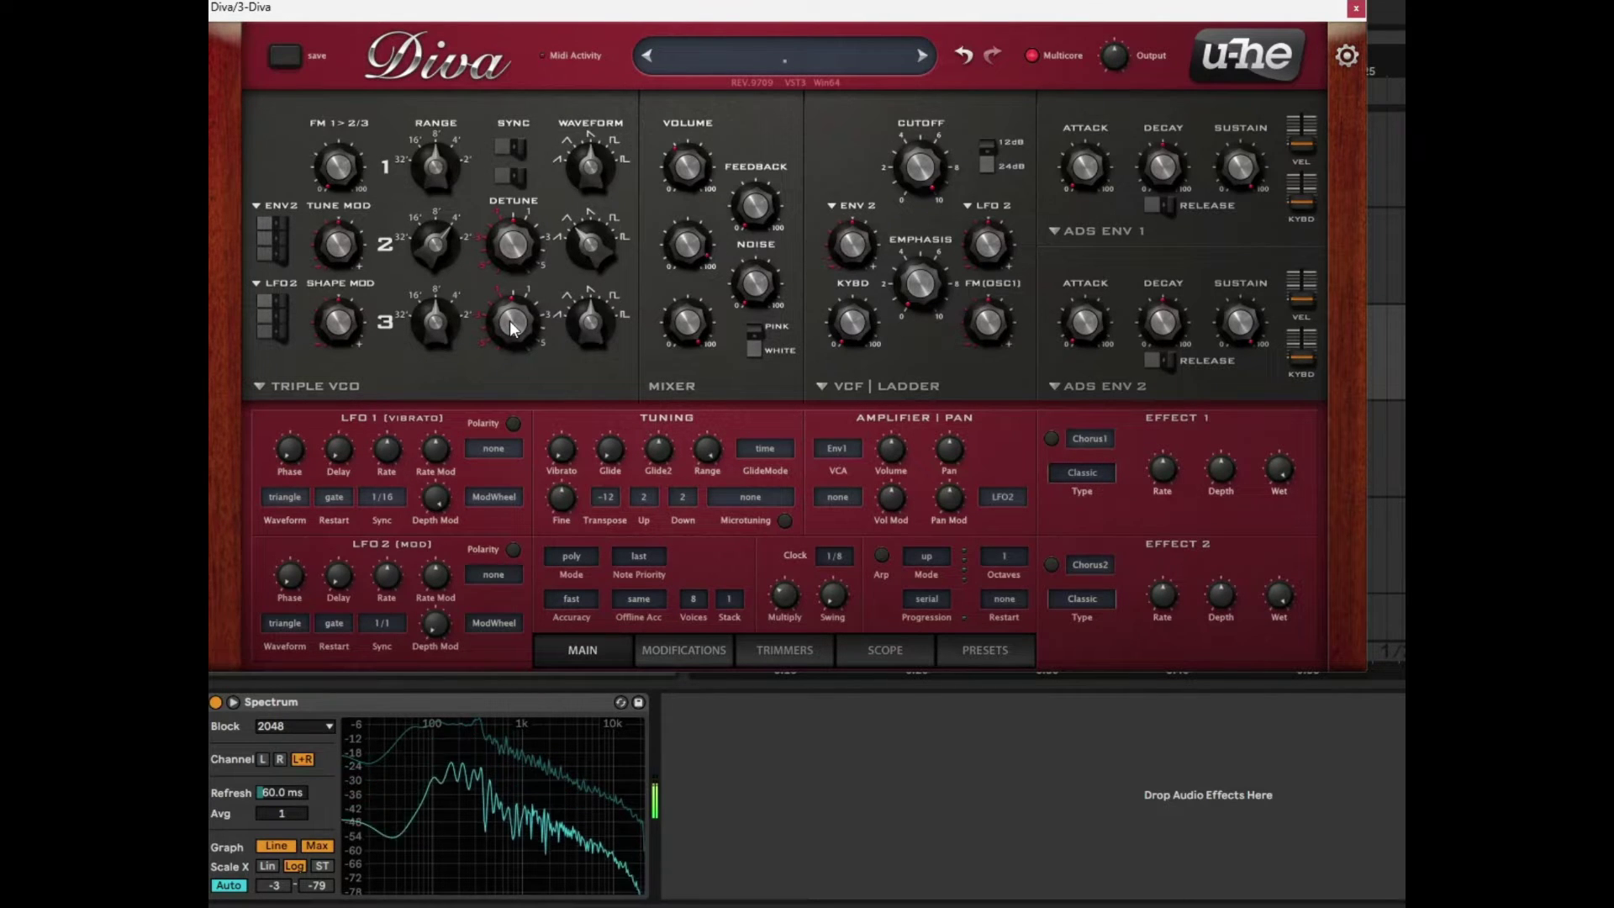
pyautogui.moveTo(502, 224)
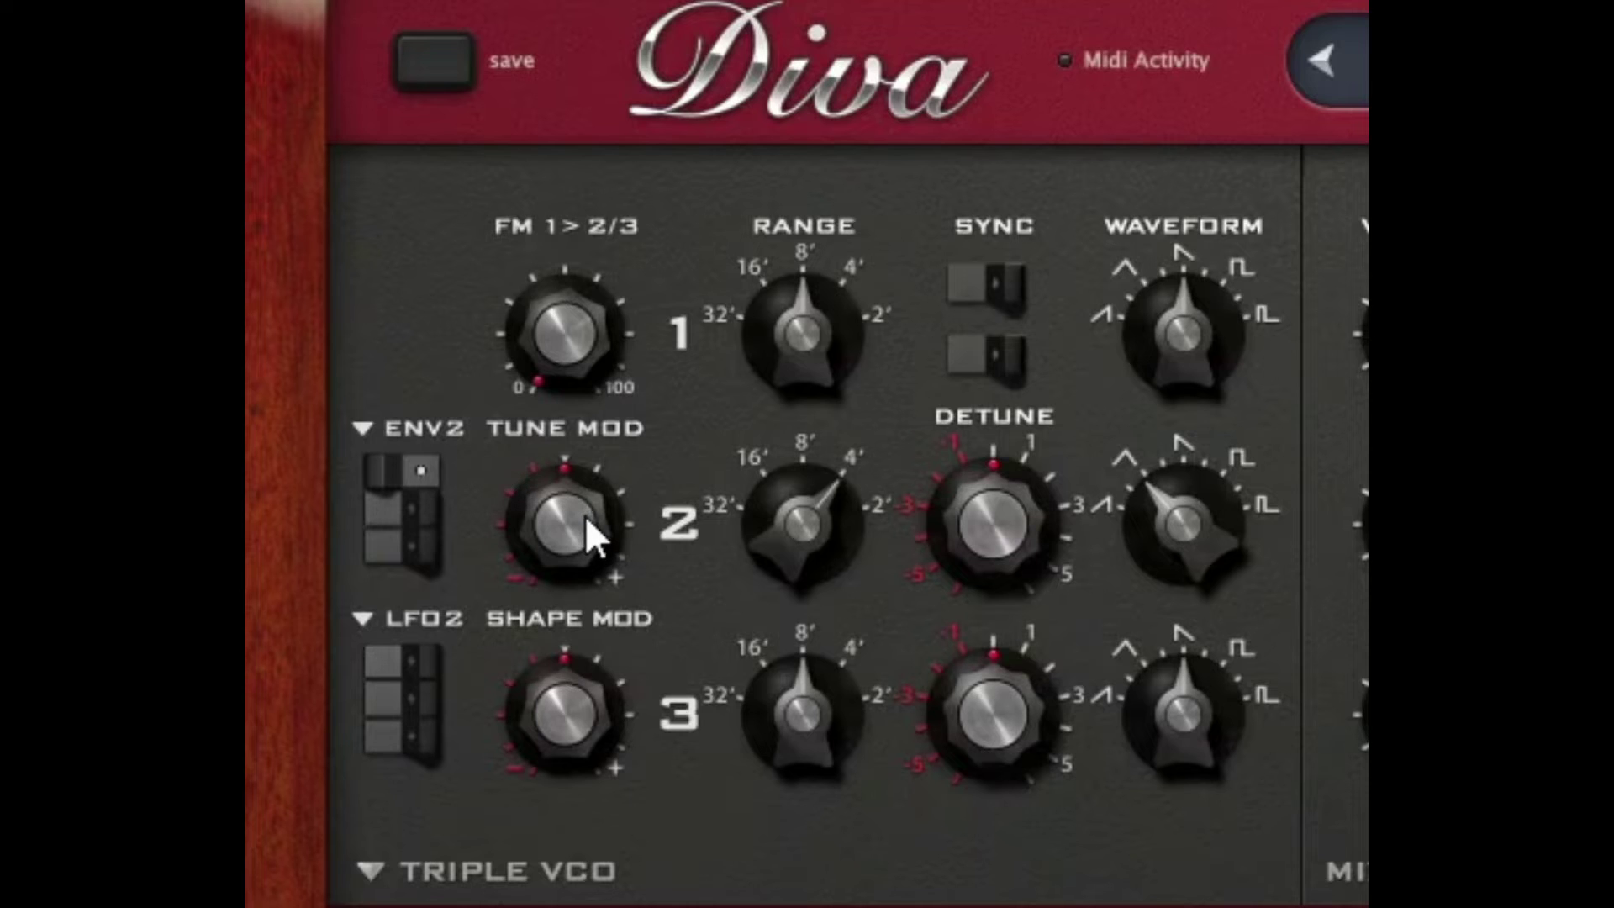
# Step: Route LFO 2 to oscillator tune at depth about 2, and lower oscillator 1 to about 47.5
pyautogui.click(445, 430)
pyautogui.click(517, 410)
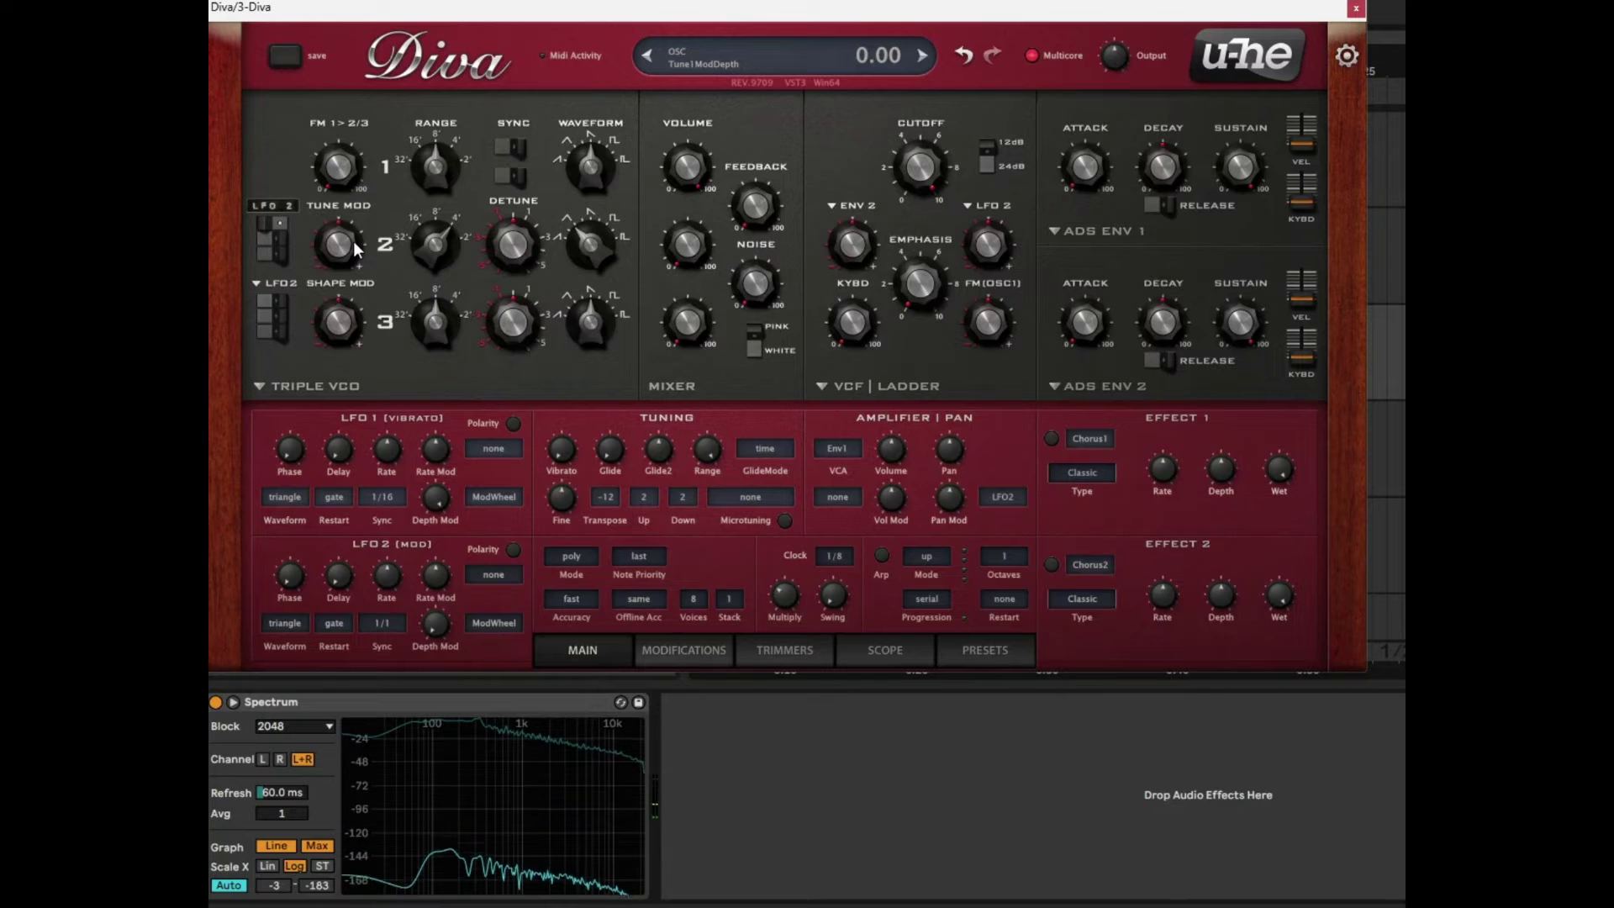
pyautogui.scroll(-2, 365, 214)
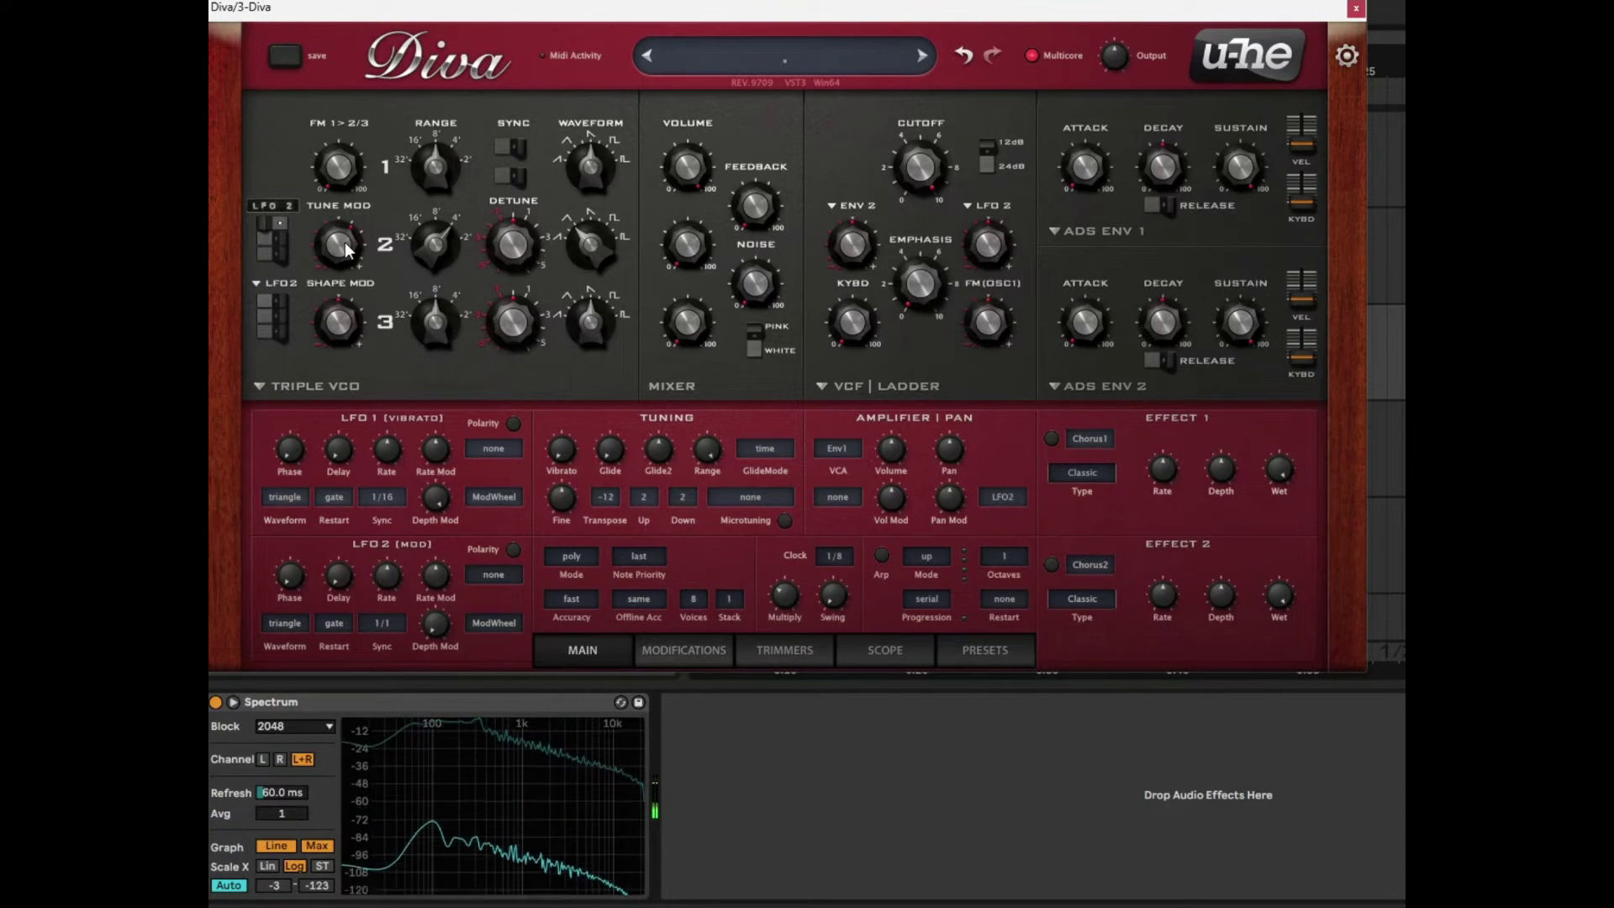
pyautogui.moveTo(336, 254); pyautogui.dragTo(336, 293)
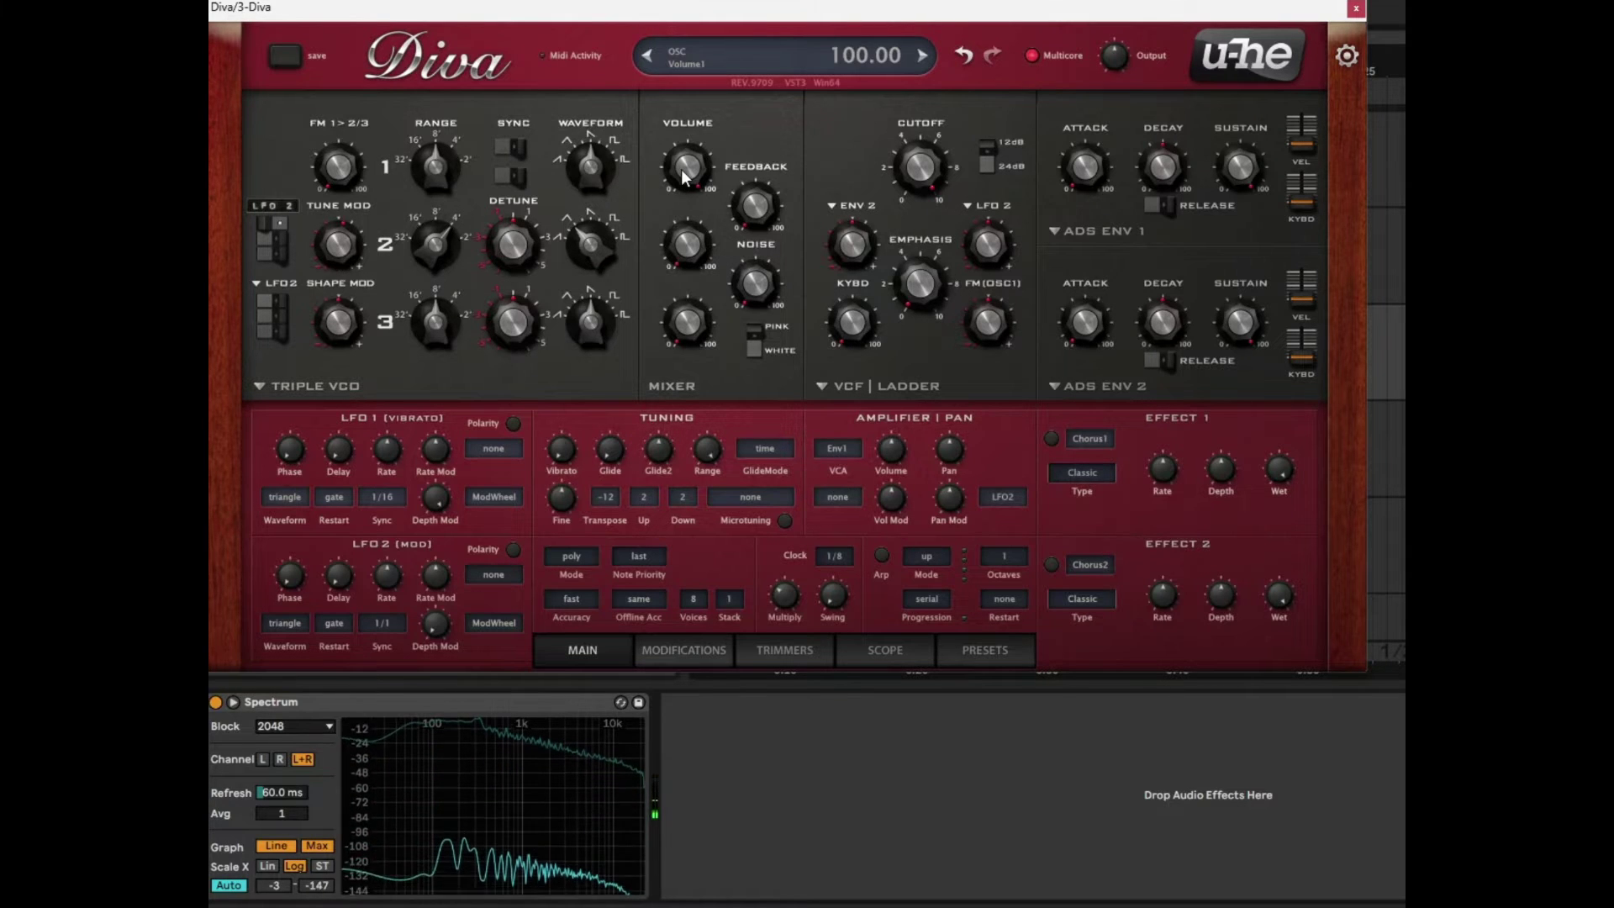
pyautogui.moveTo(681, 169); pyautogui.dragTo(649, 271)
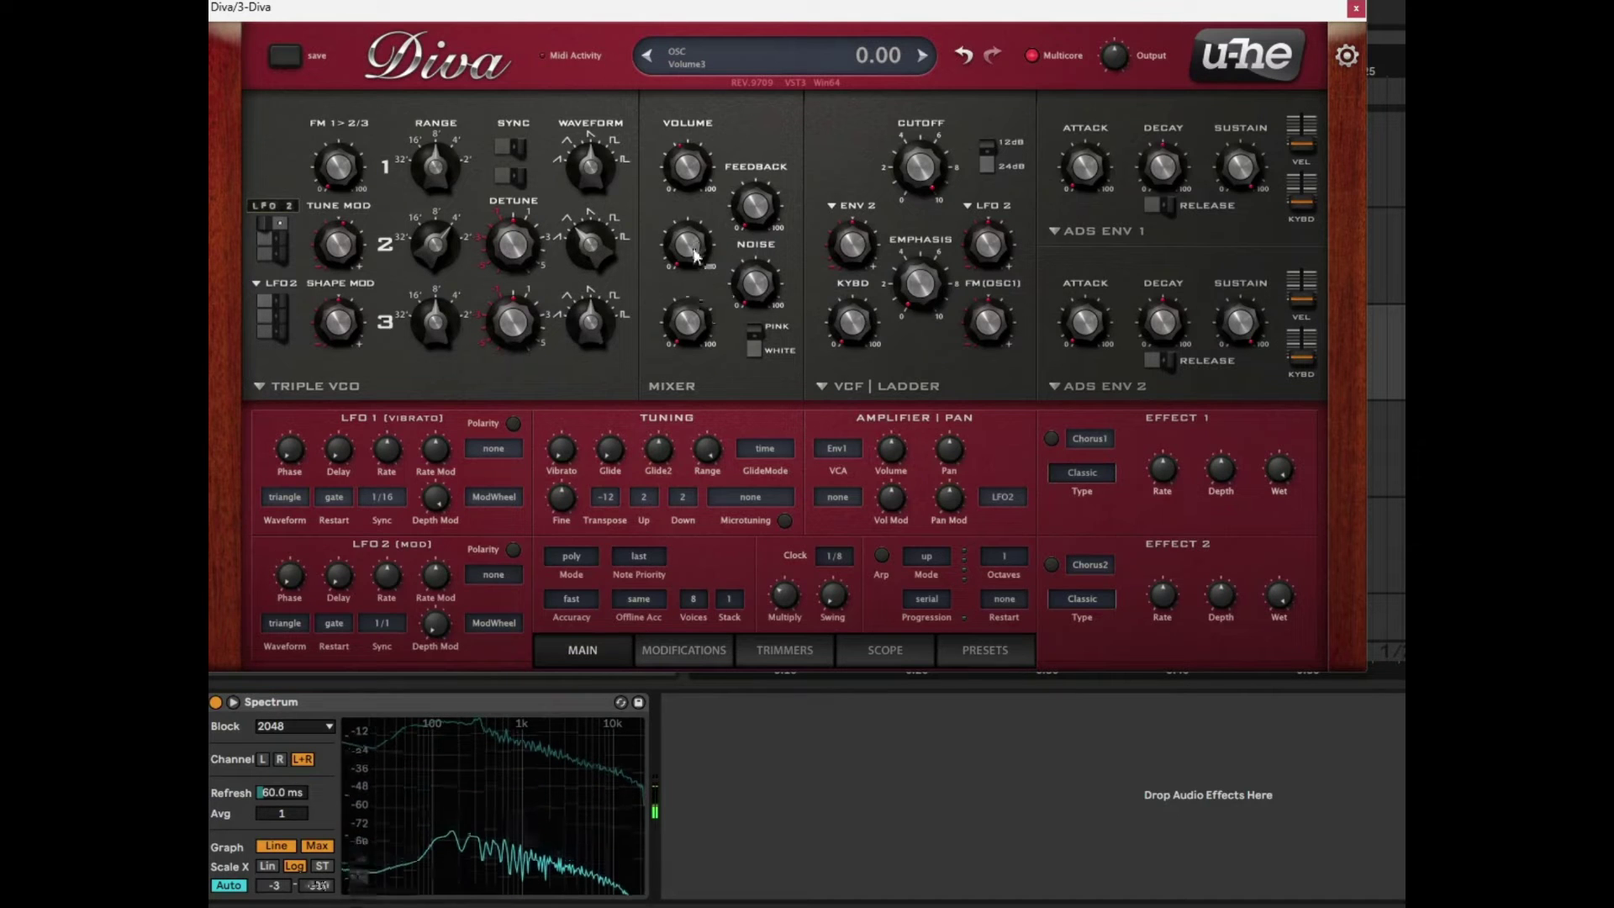
# Step: Mix oscillator 2 in at about 23 and set its waveform shape to 7.60
pyautogui.moveTo(693, 251); pyautogui.dragTo(688, 207)
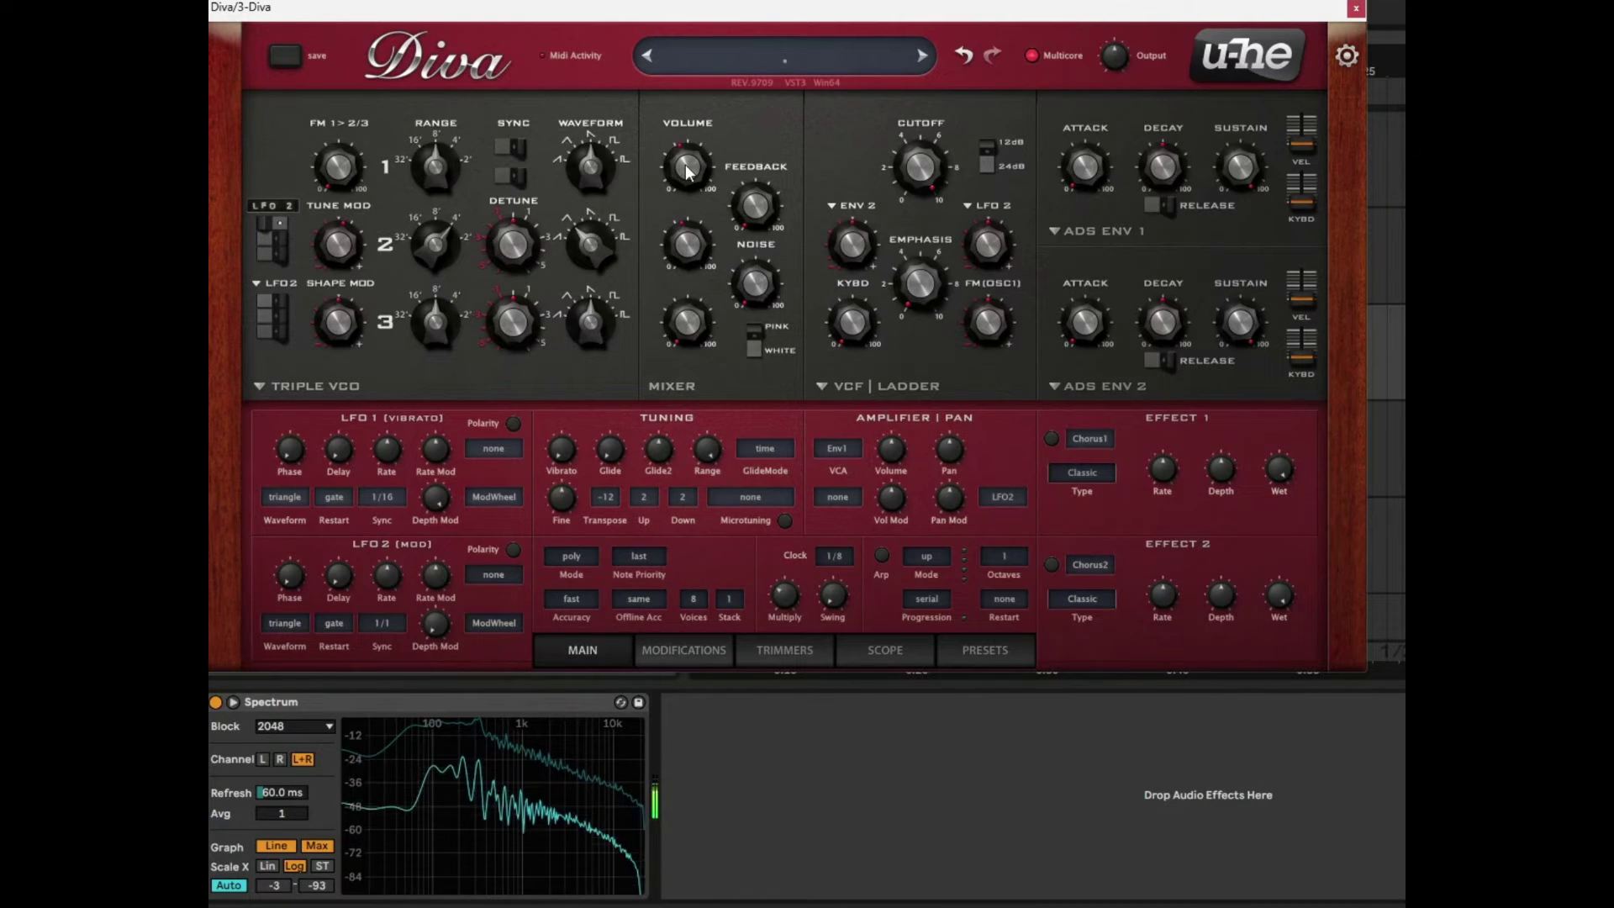
pyautogui.moveTo(591, 252); pyautogui.dragTo(591, 244)
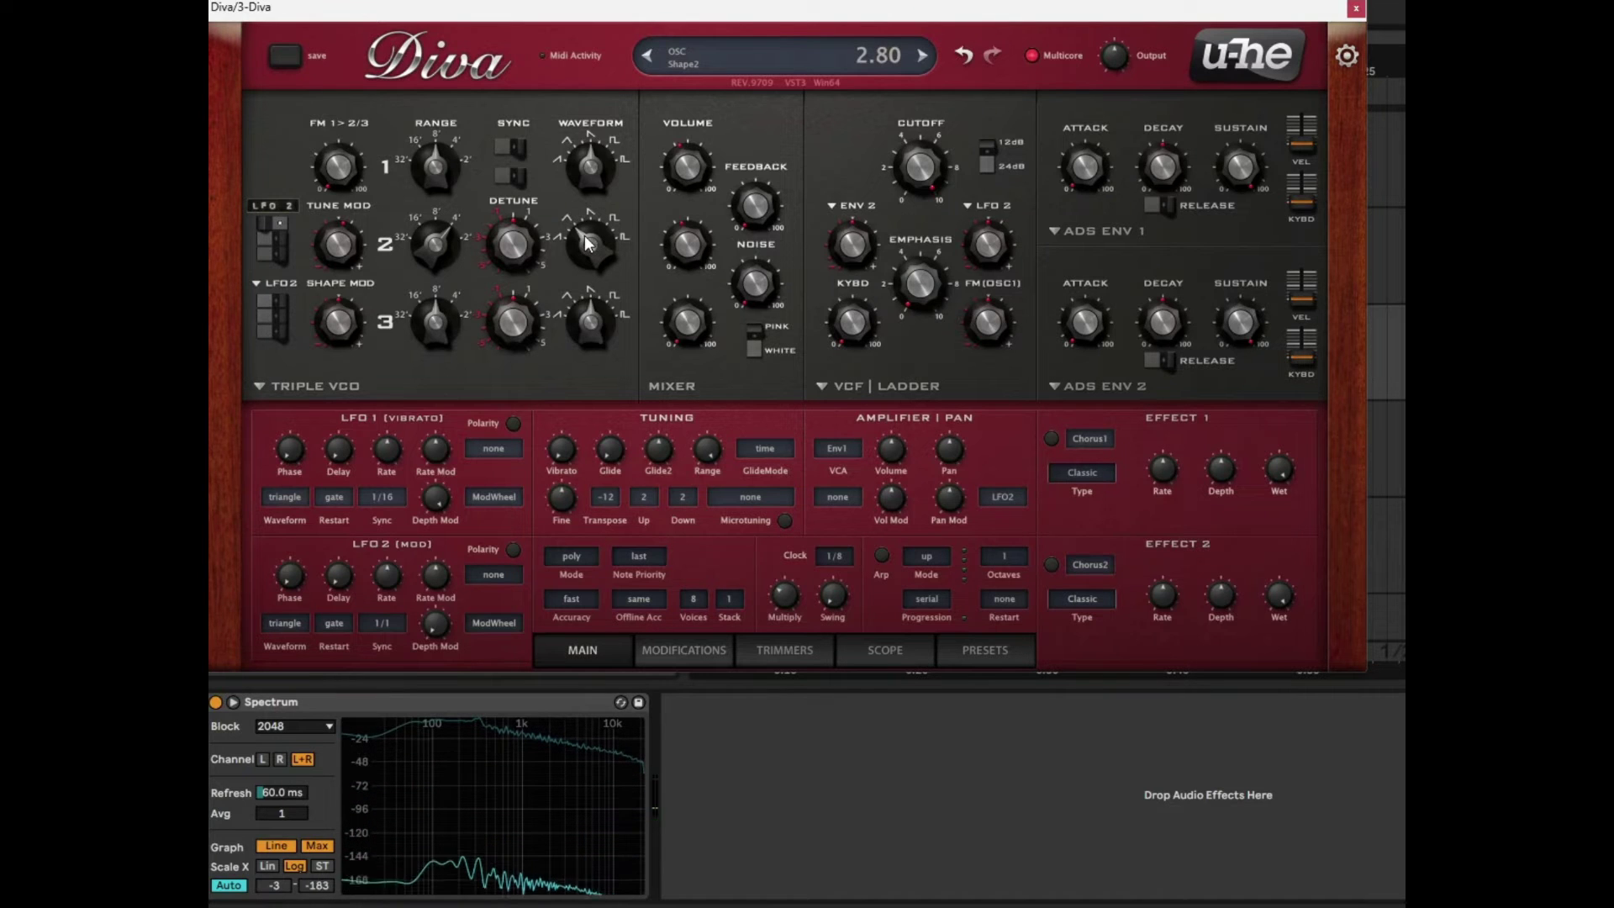
pyautogui.doubleClick(591, 252)
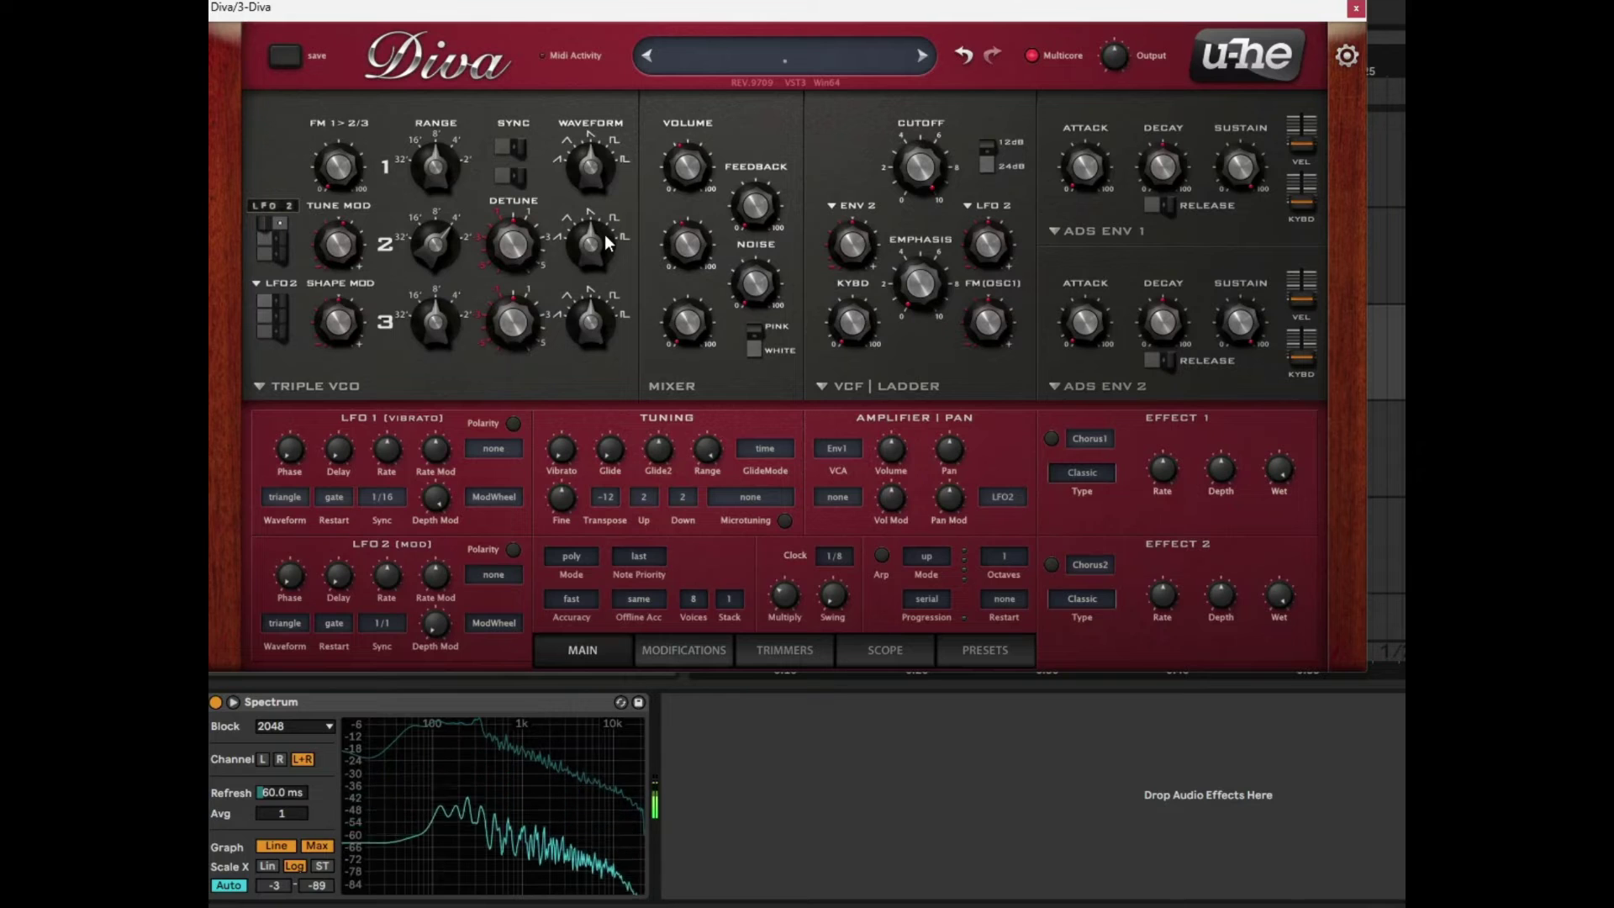
pyautogui.moveTo(599, 240); pyautogui.dragTo(597, 215)
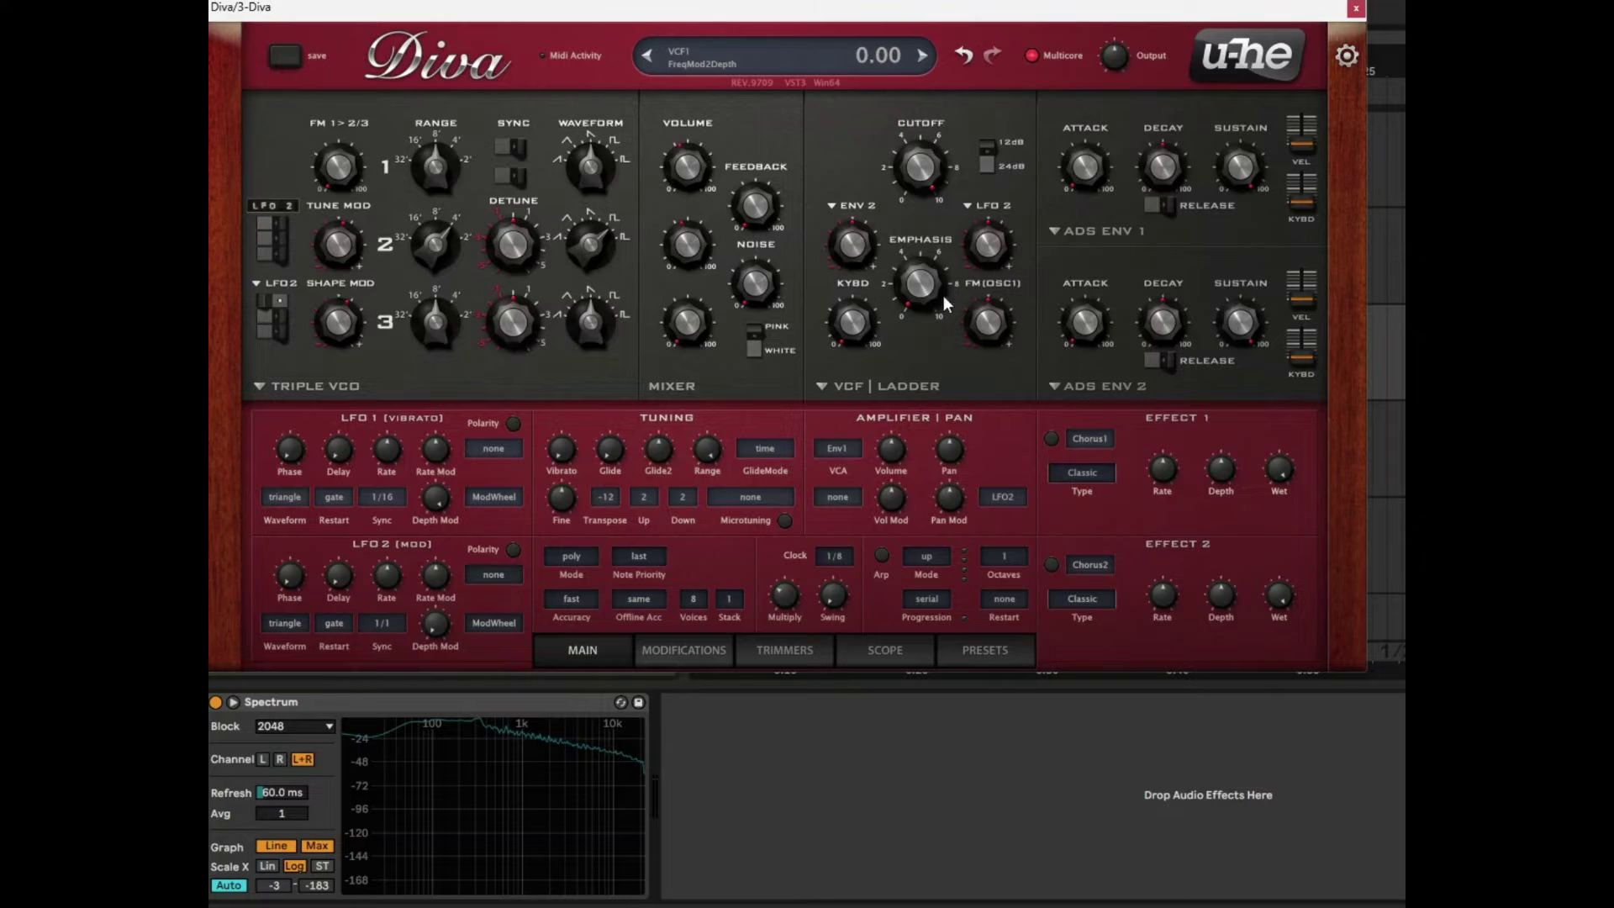
pyautogui.click(896, 391)
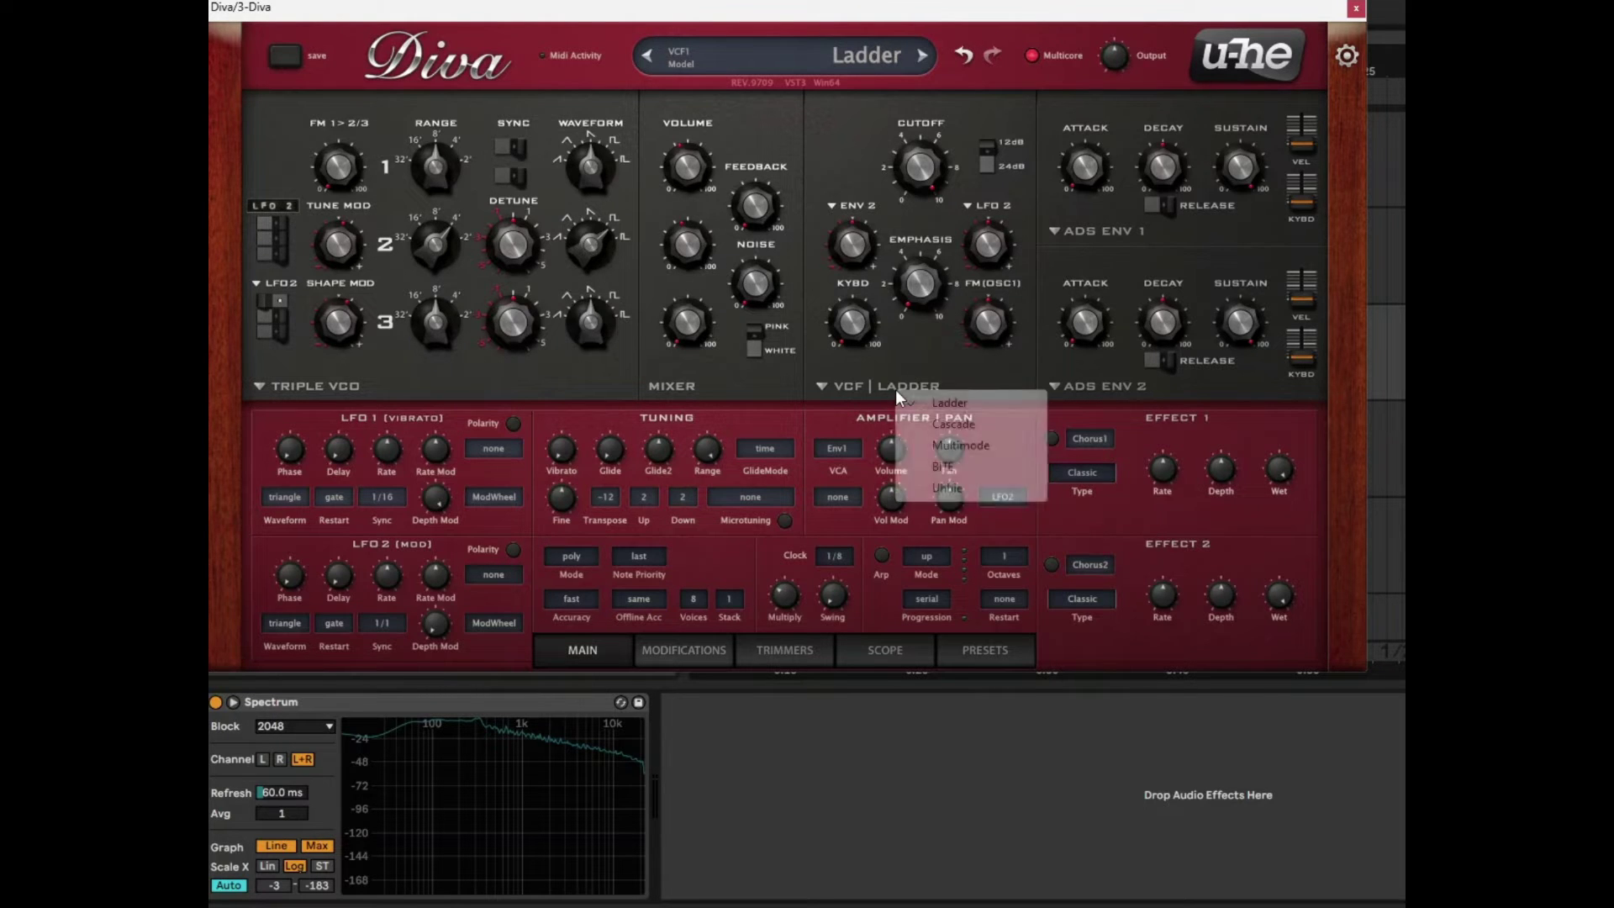
pyautogui.click(932, 425)
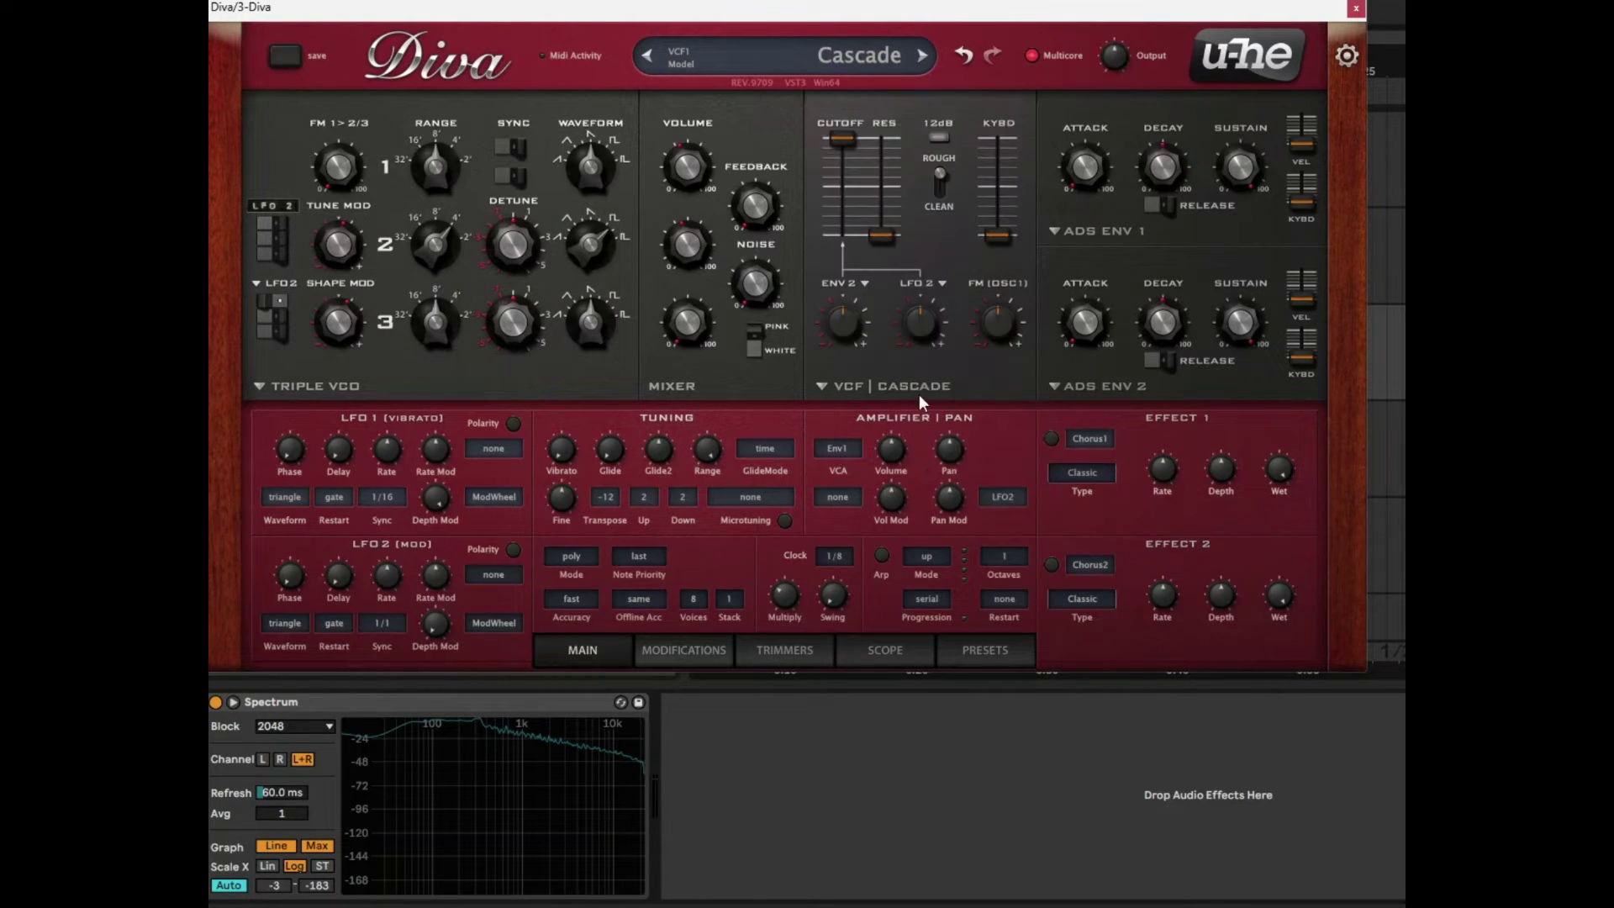
pyautogui.click(902, 385)
pyautogui.click(939, 440)
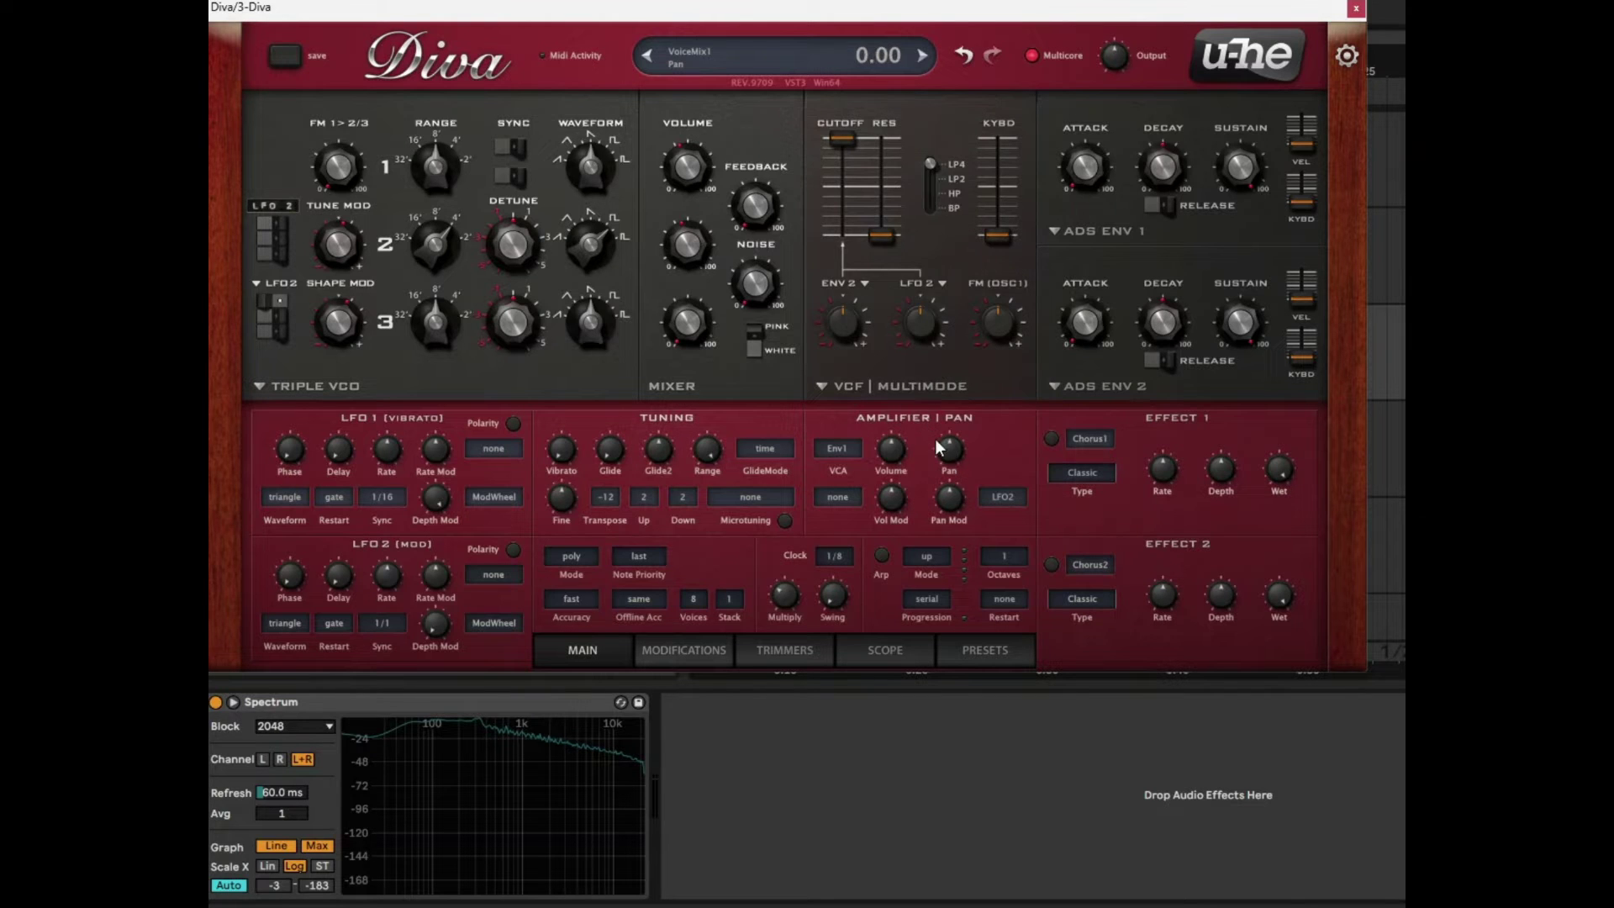
pyautogui.click(904, 389)
pyautogui.click(963, 485)
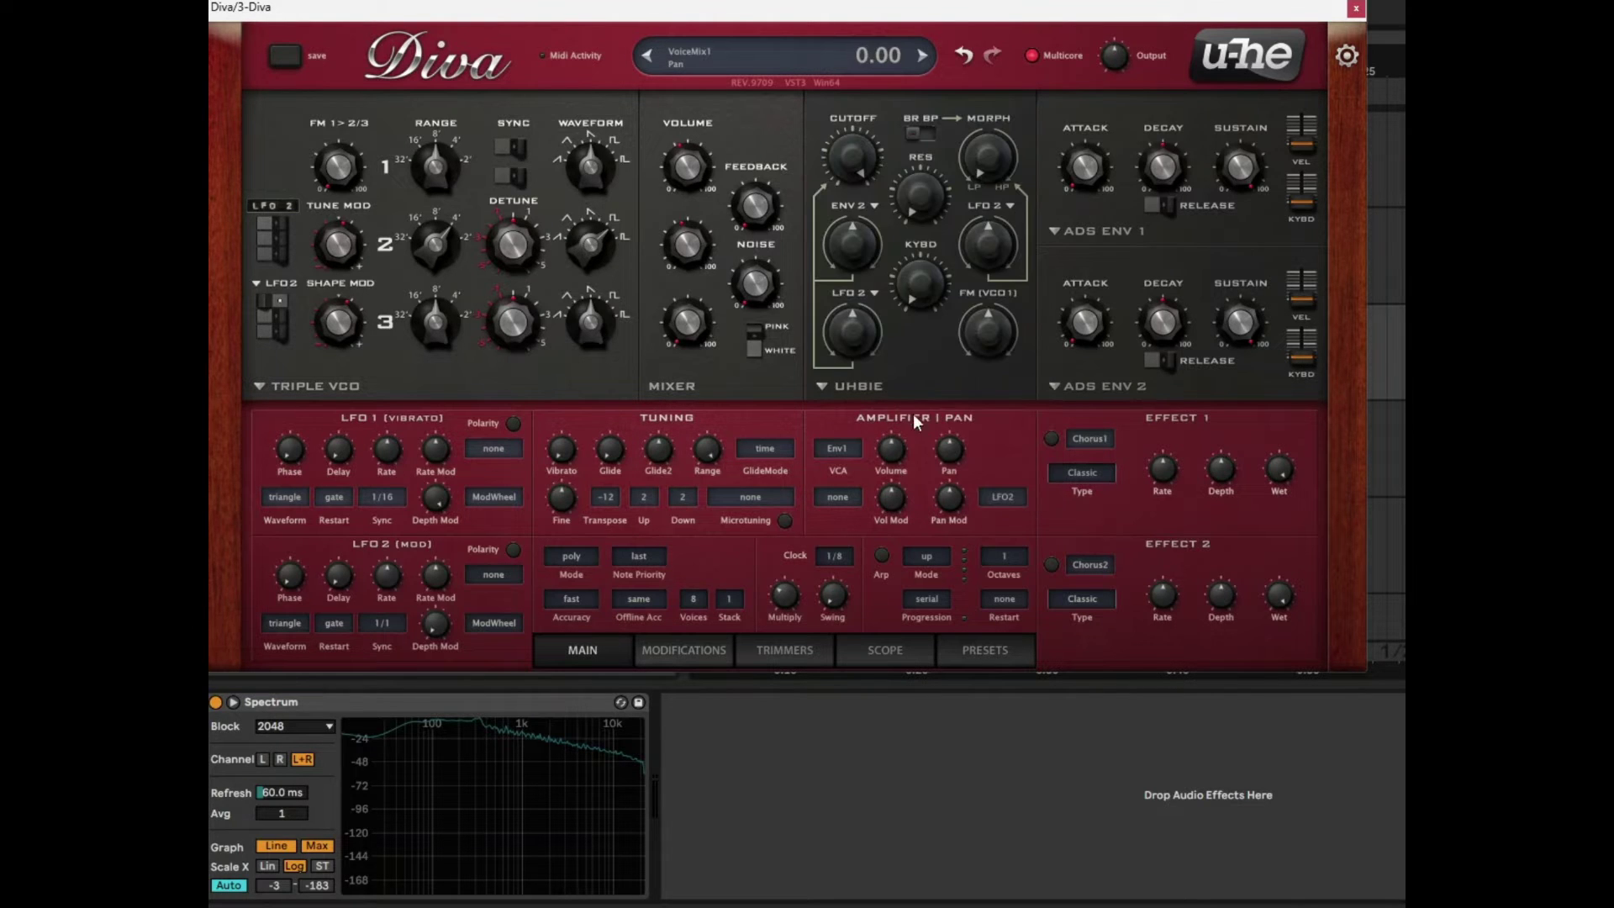
pyautogui.click(885, 387)
pyautogui.click(908, 407)
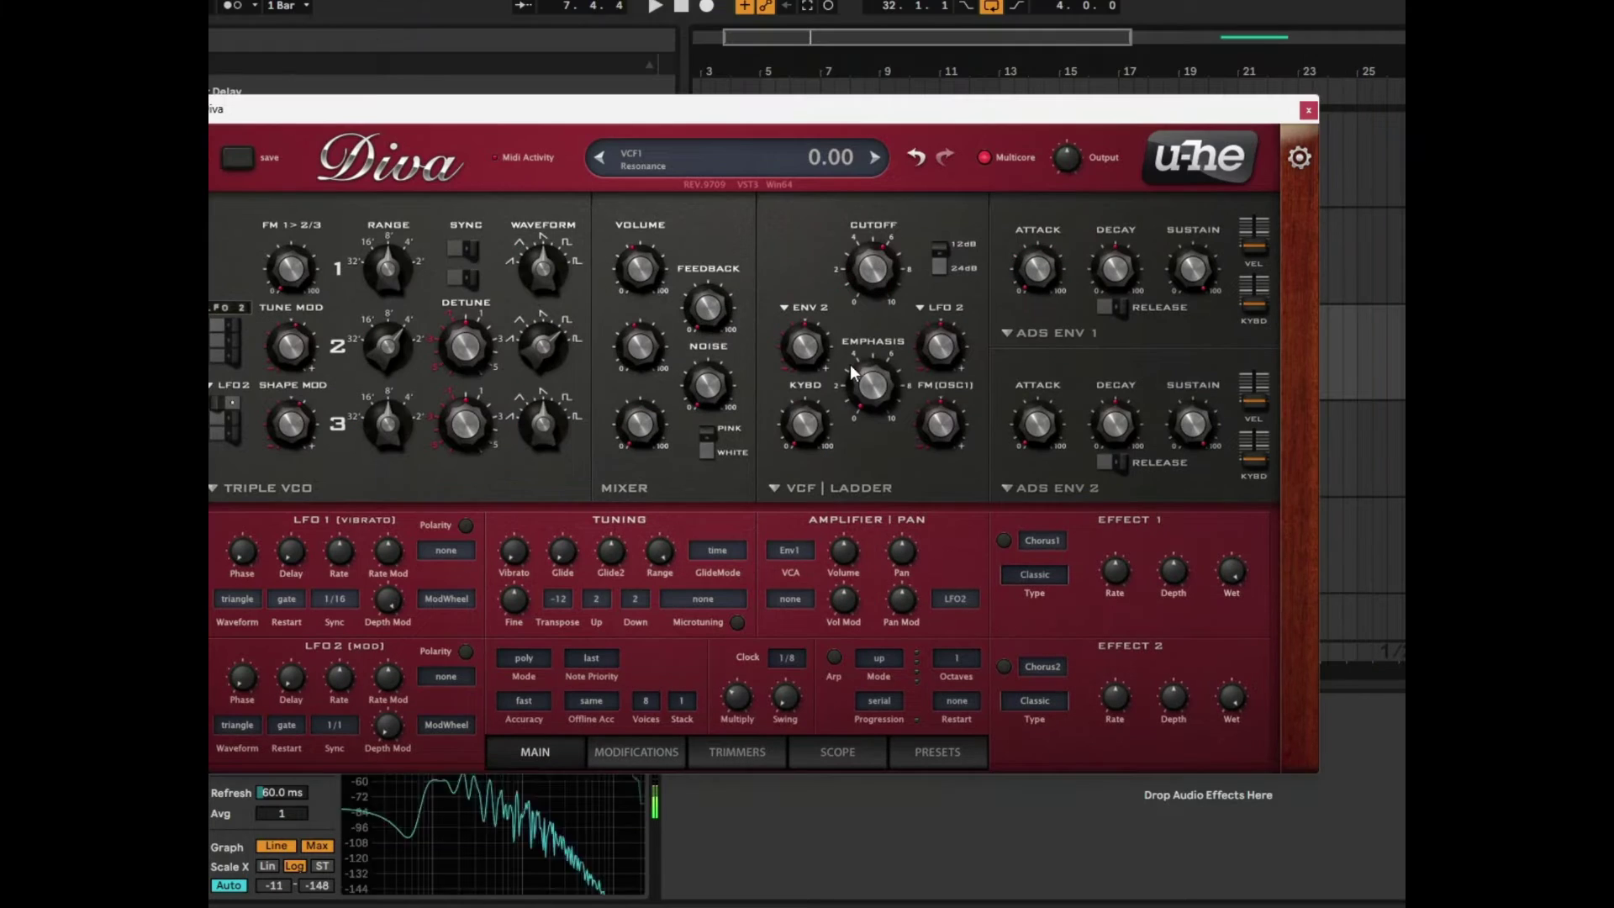
# Step: Switch the ladder filter to a 12dB slope, raise emphasis slightly, and lower cutoff to about 105
pyautogui.moveTo(850, 364); pyautogui.dragTo(851, 360)
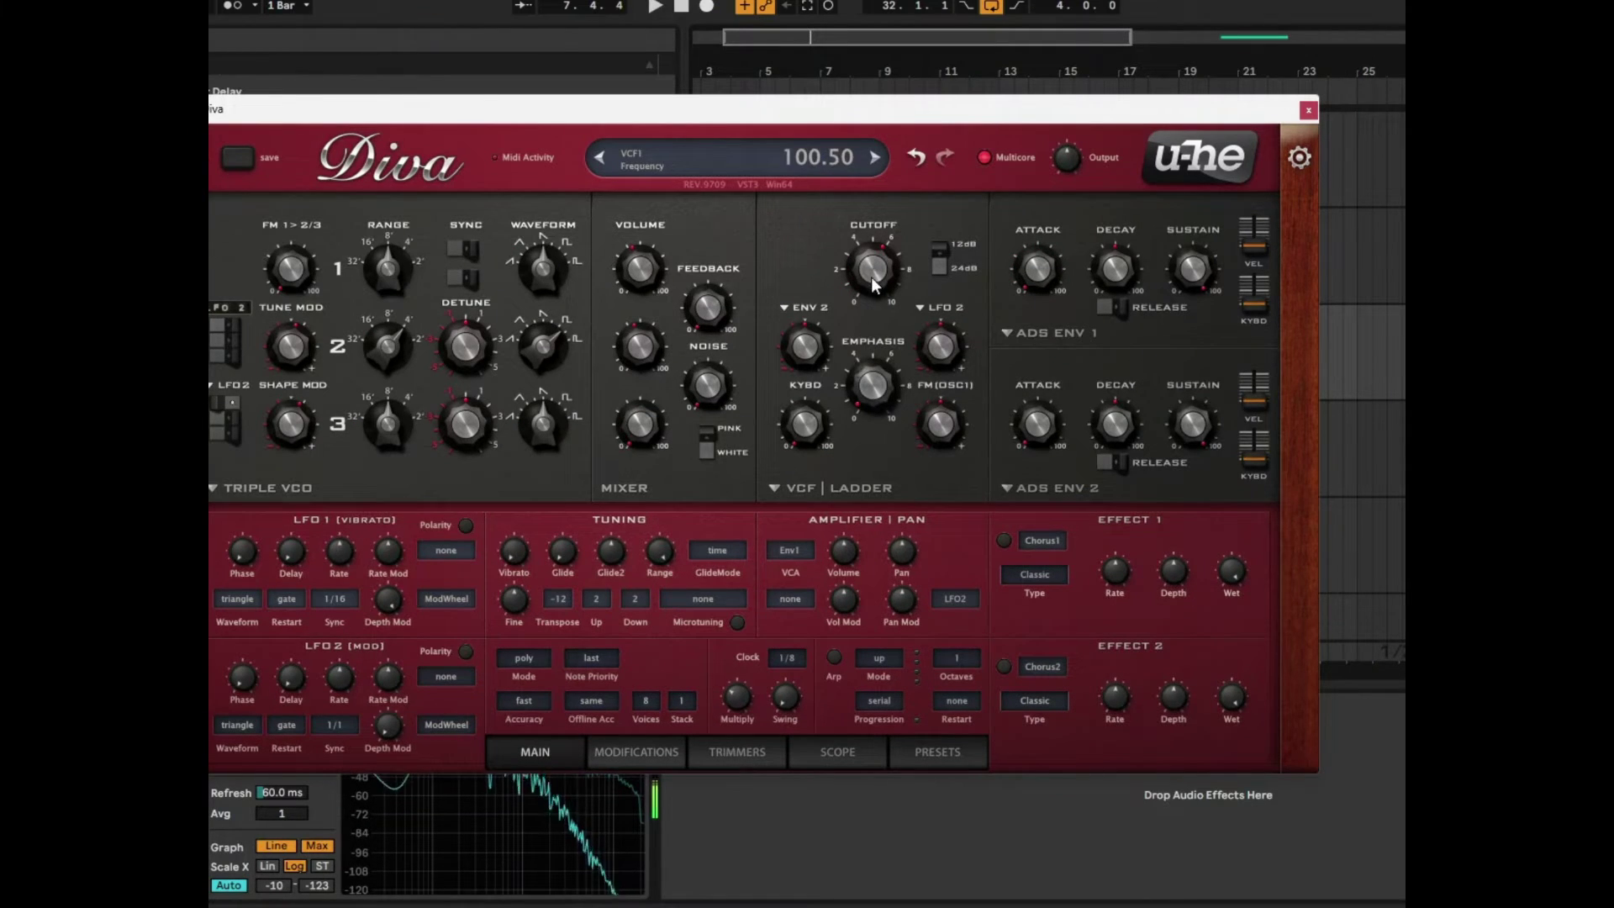
pyautogui.moveTo(871, 276); pyautogui.dragTo(886, 244)
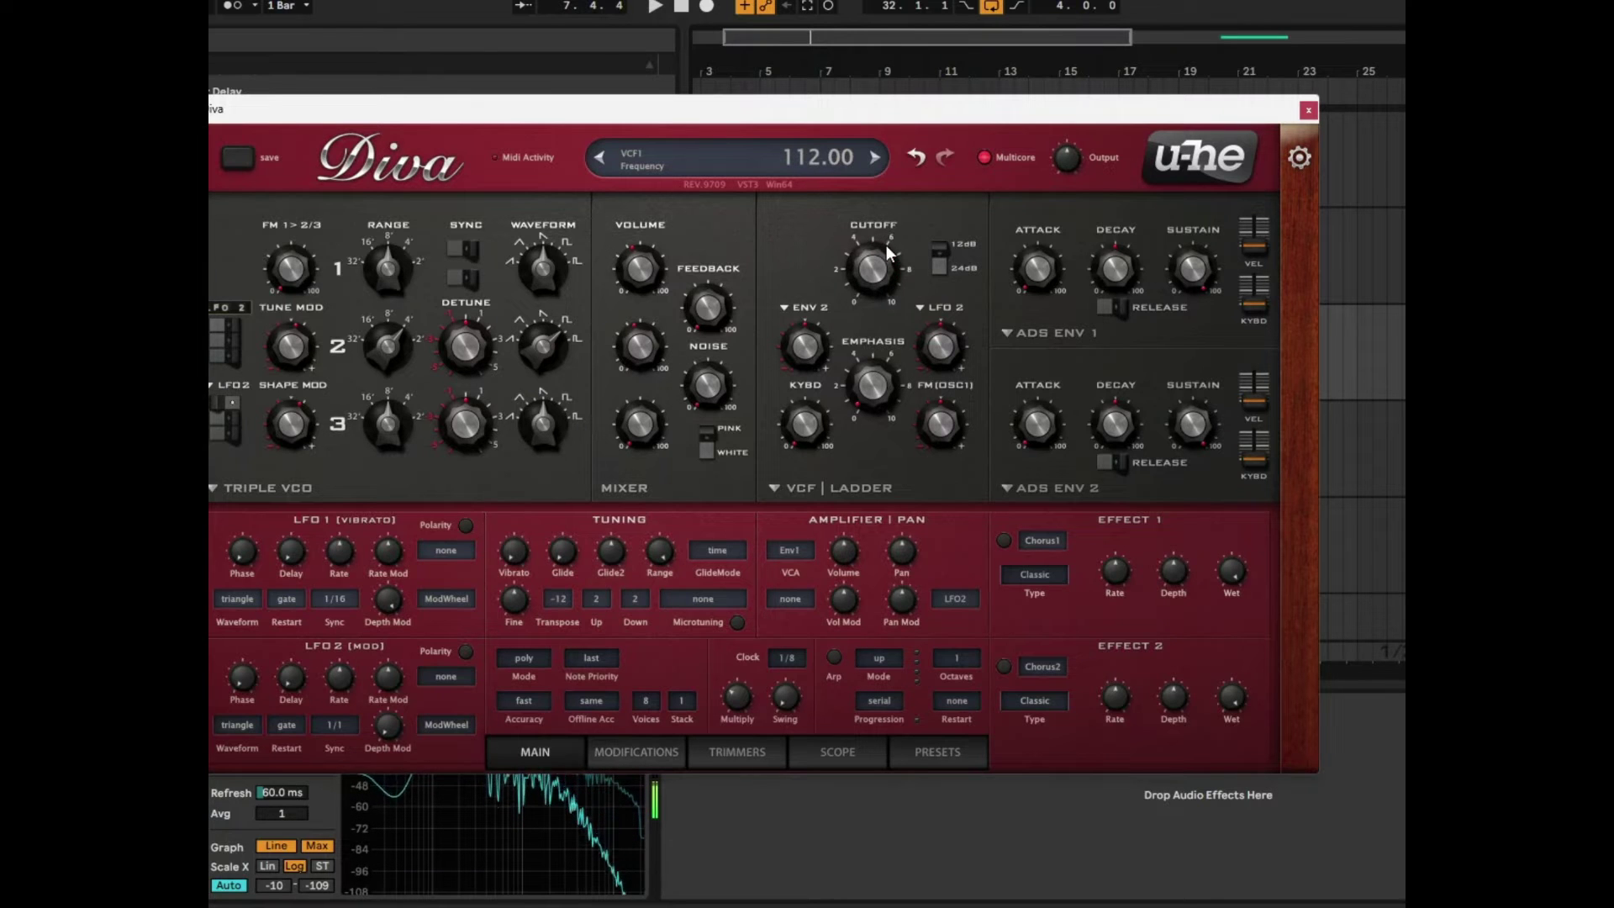
pyautogui.click(936, 264)
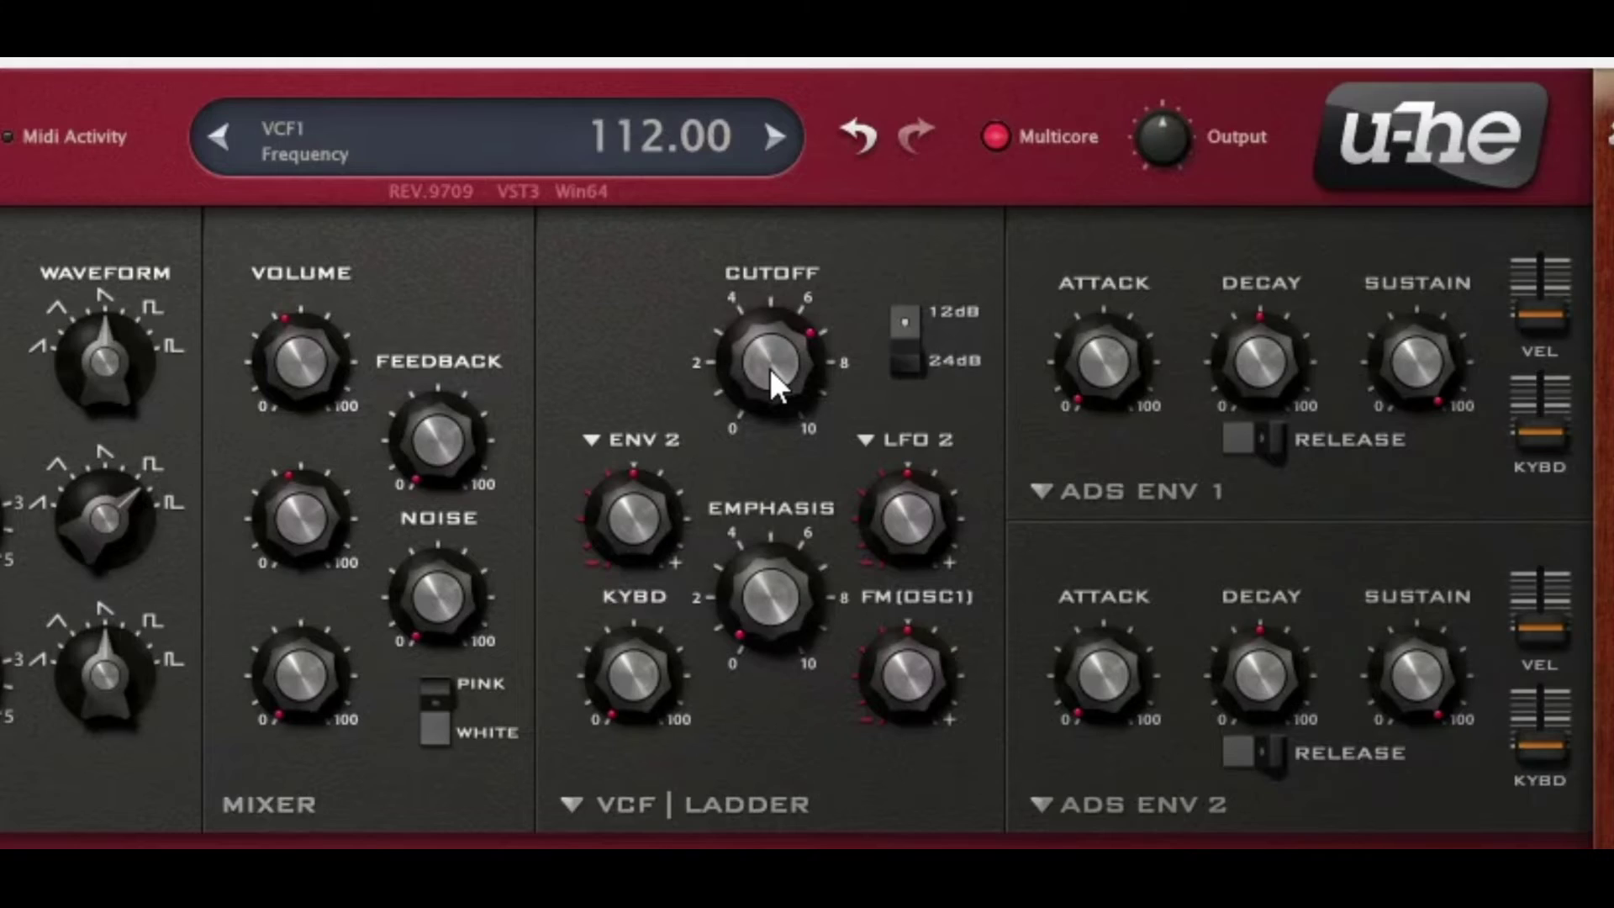
pyautogui.moveTo(769, 368); pyautogui.dragTo(841, 282)
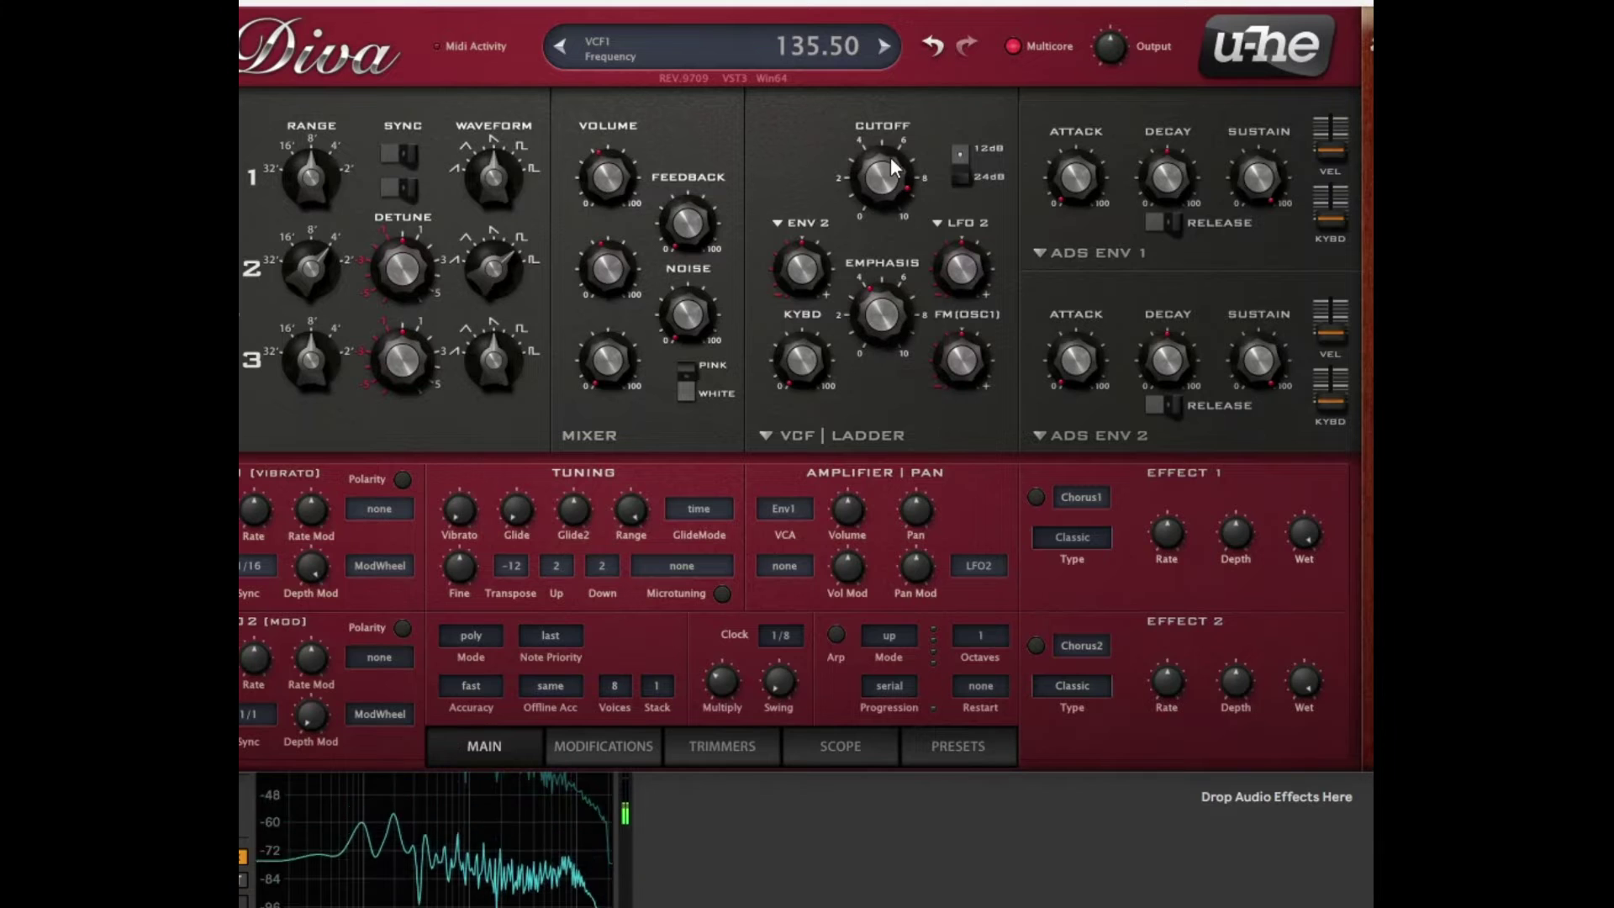
pyautogui.moveTo(919, 217); pyautogui.dragTo(864, 224)
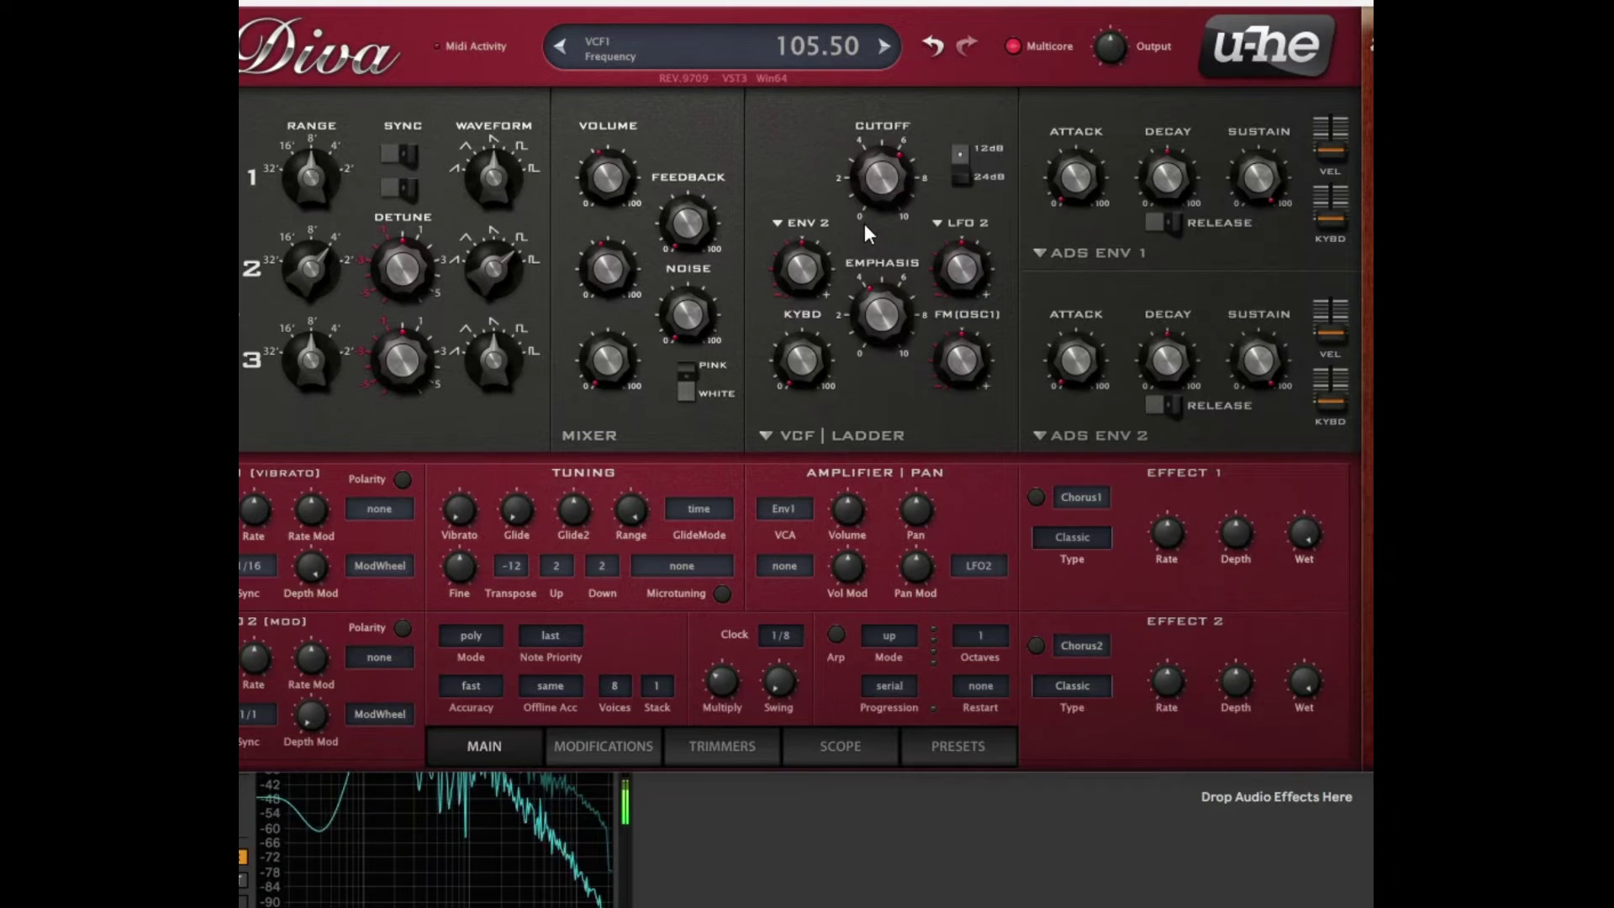
# Step: Add slight oscillator FM and modulate the filter with LFO2 instead of Env2 at depth 40
pyautogui.moveTo(965, 334); pyautogui.dragTo(984, 280)
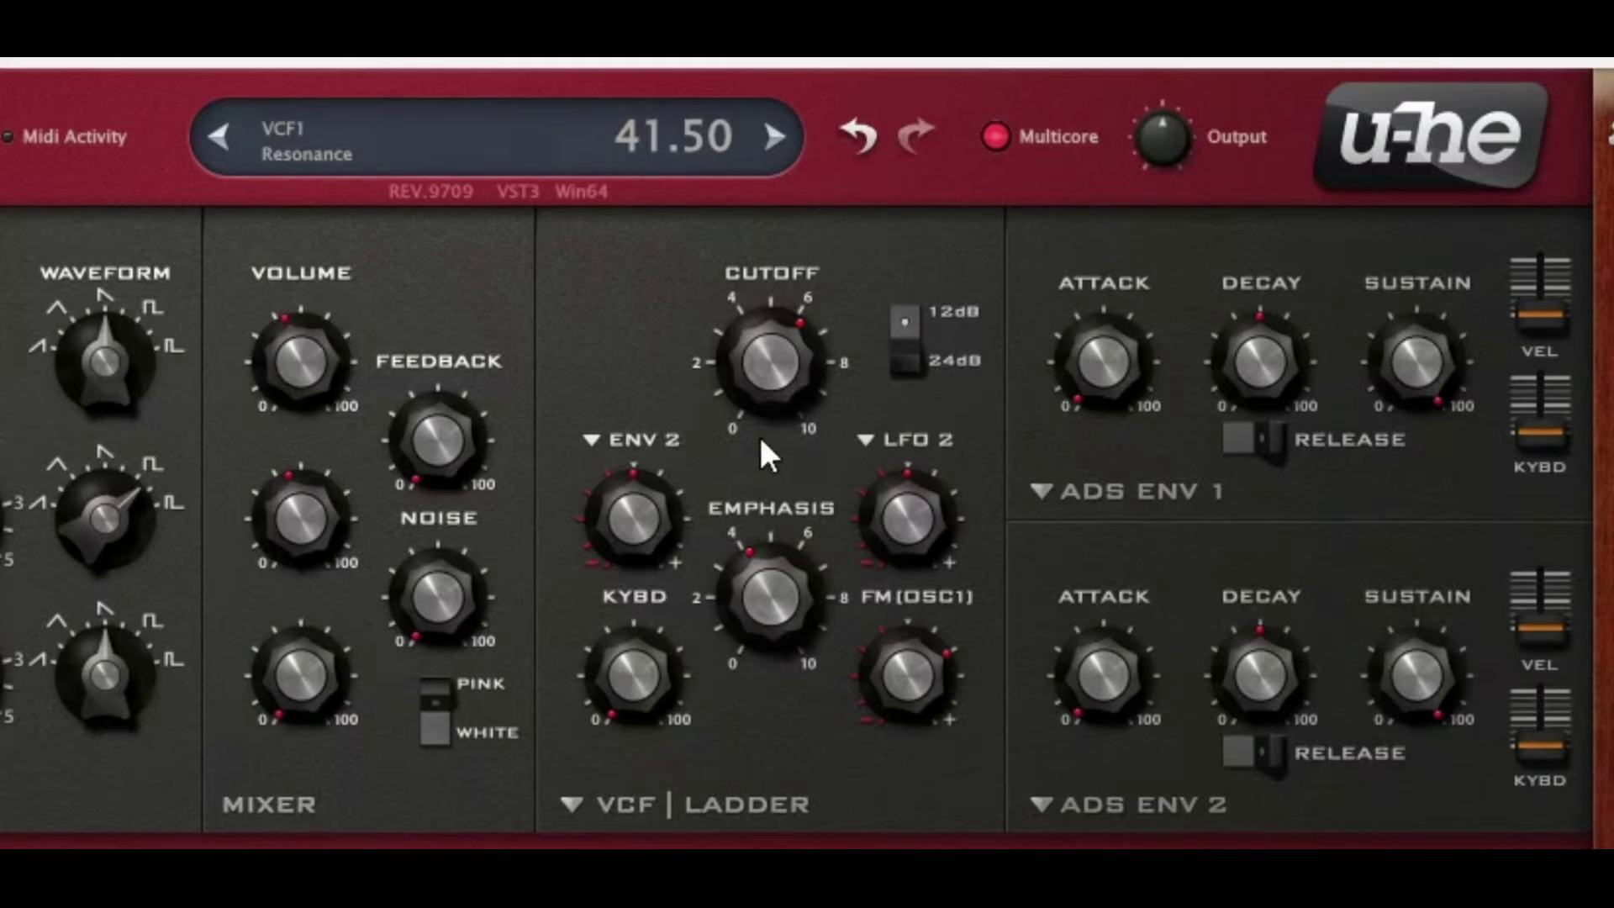
pyautogui.click(670, 445)
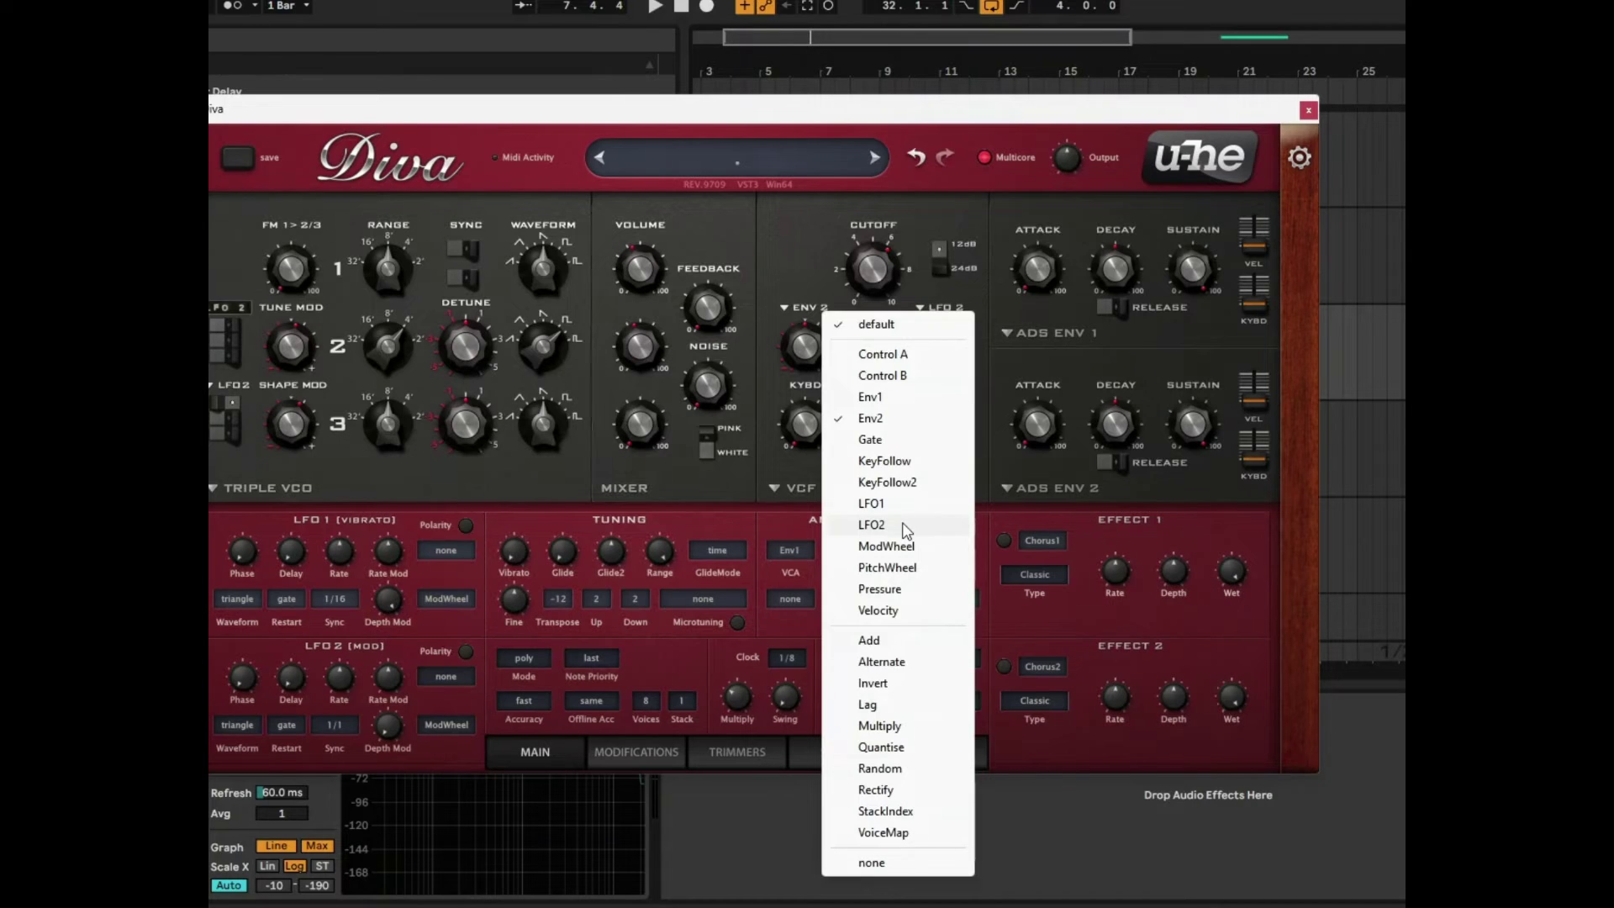
pyautogui.click(902, 522)
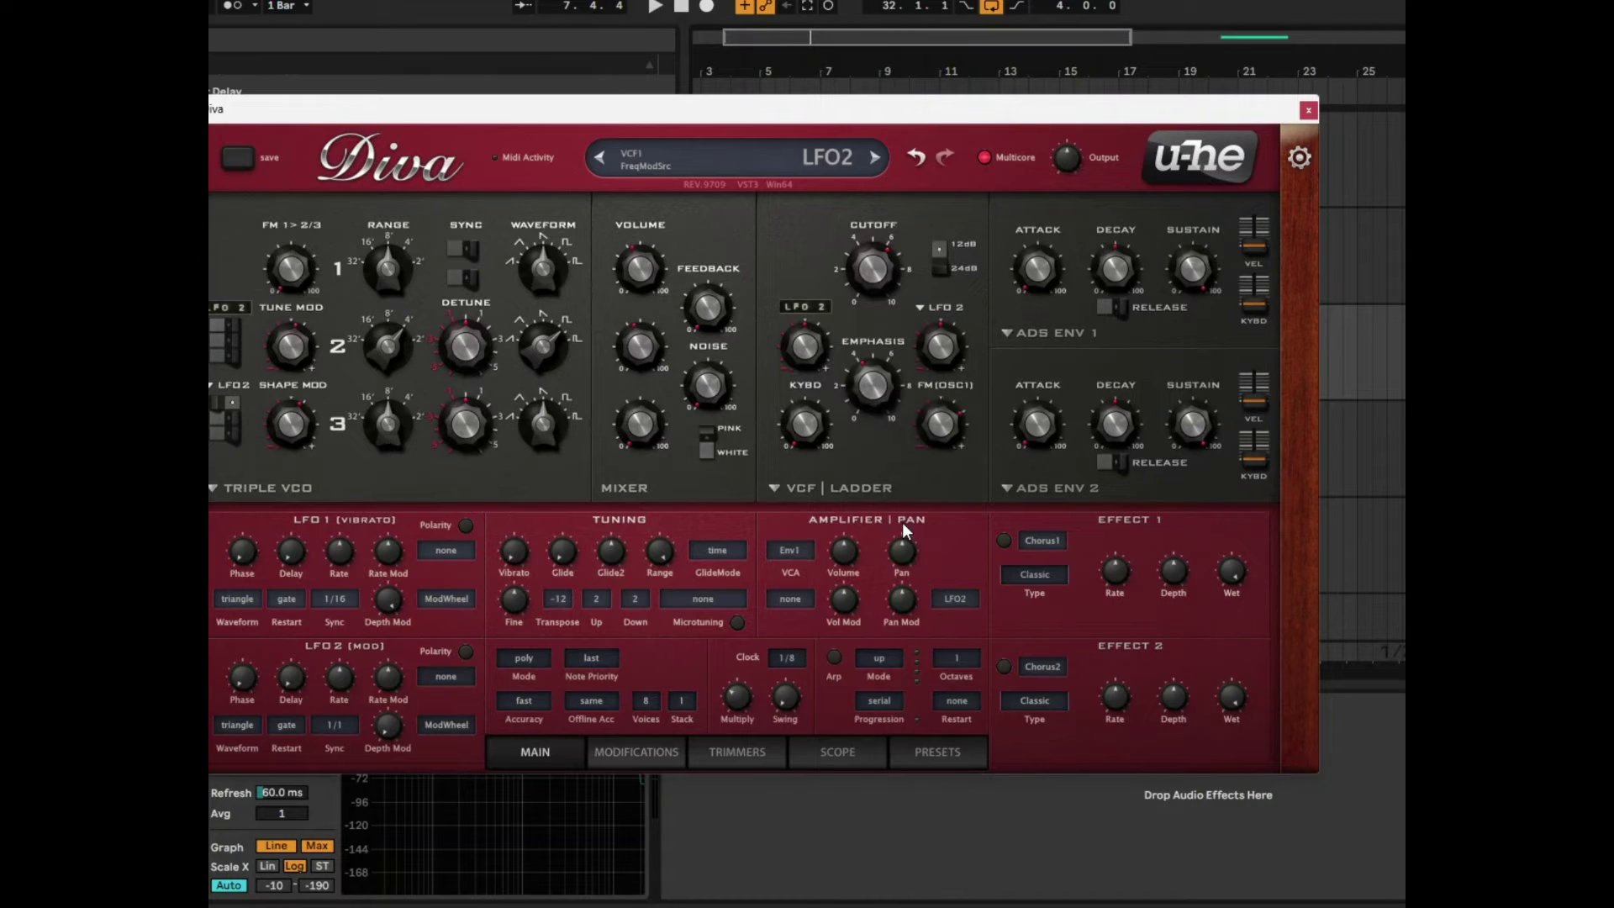
pyautogui.moveTo(811, 355)
pyautogui.mouseDown()
pyautogui.moveTo(800, 322)
pyautogui.moveTo(800, 336)
pyautogui.mouseUp()
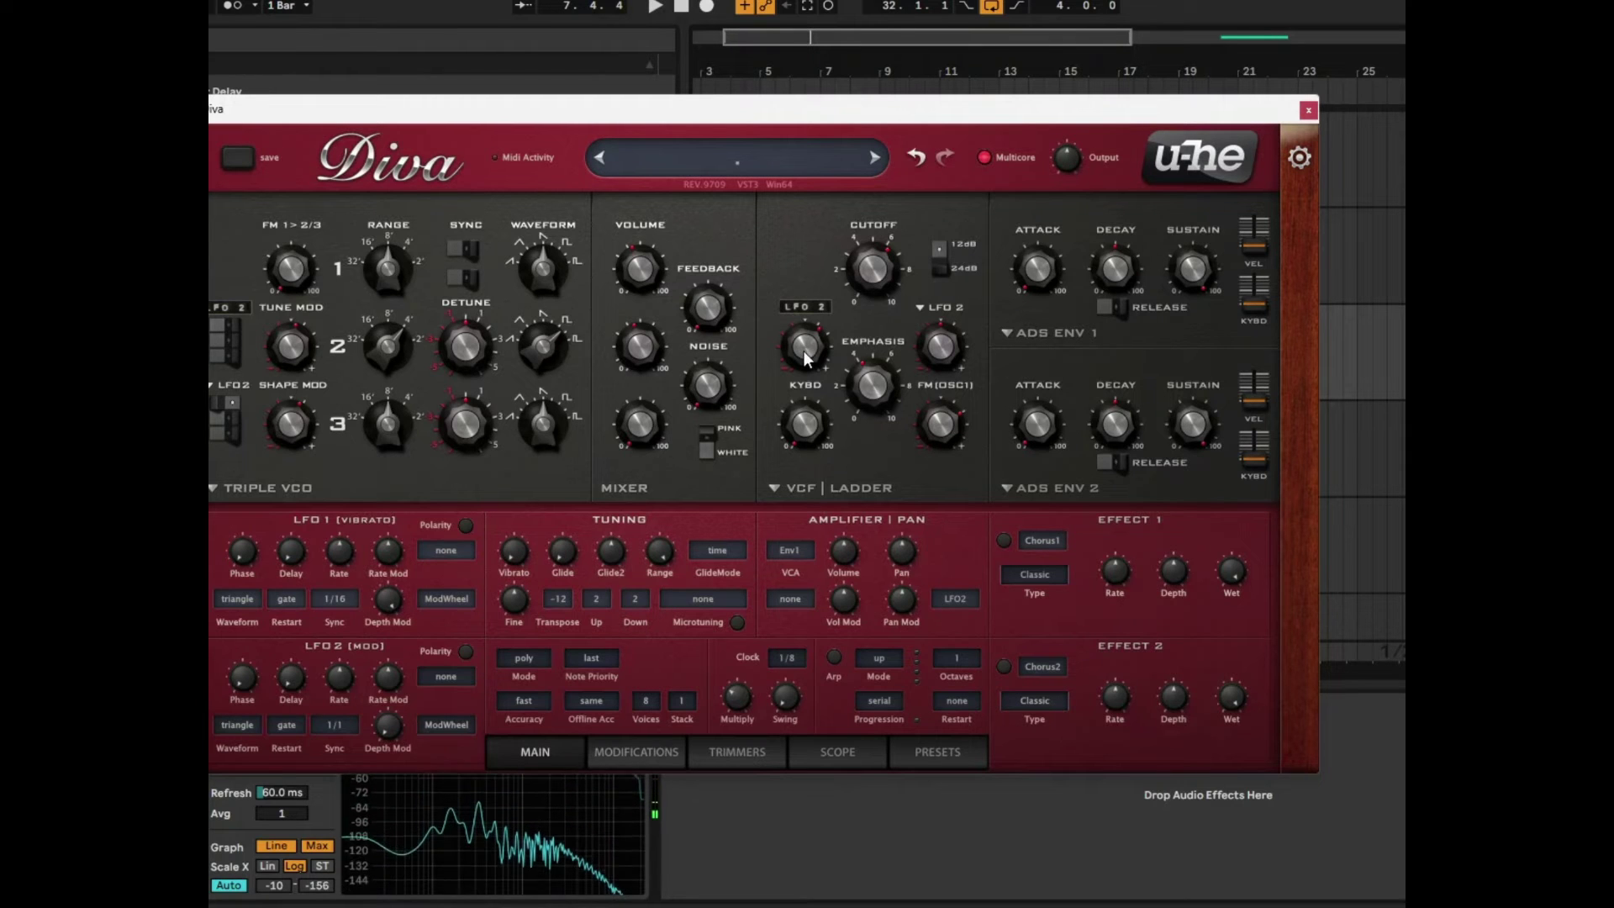
# Step: Set the filter's LFO2 depth to about -6 and make envelope 1 a Digital envelope
pyautogui.moveTo(804, 350); pyautogui.dragTo(806, 370)
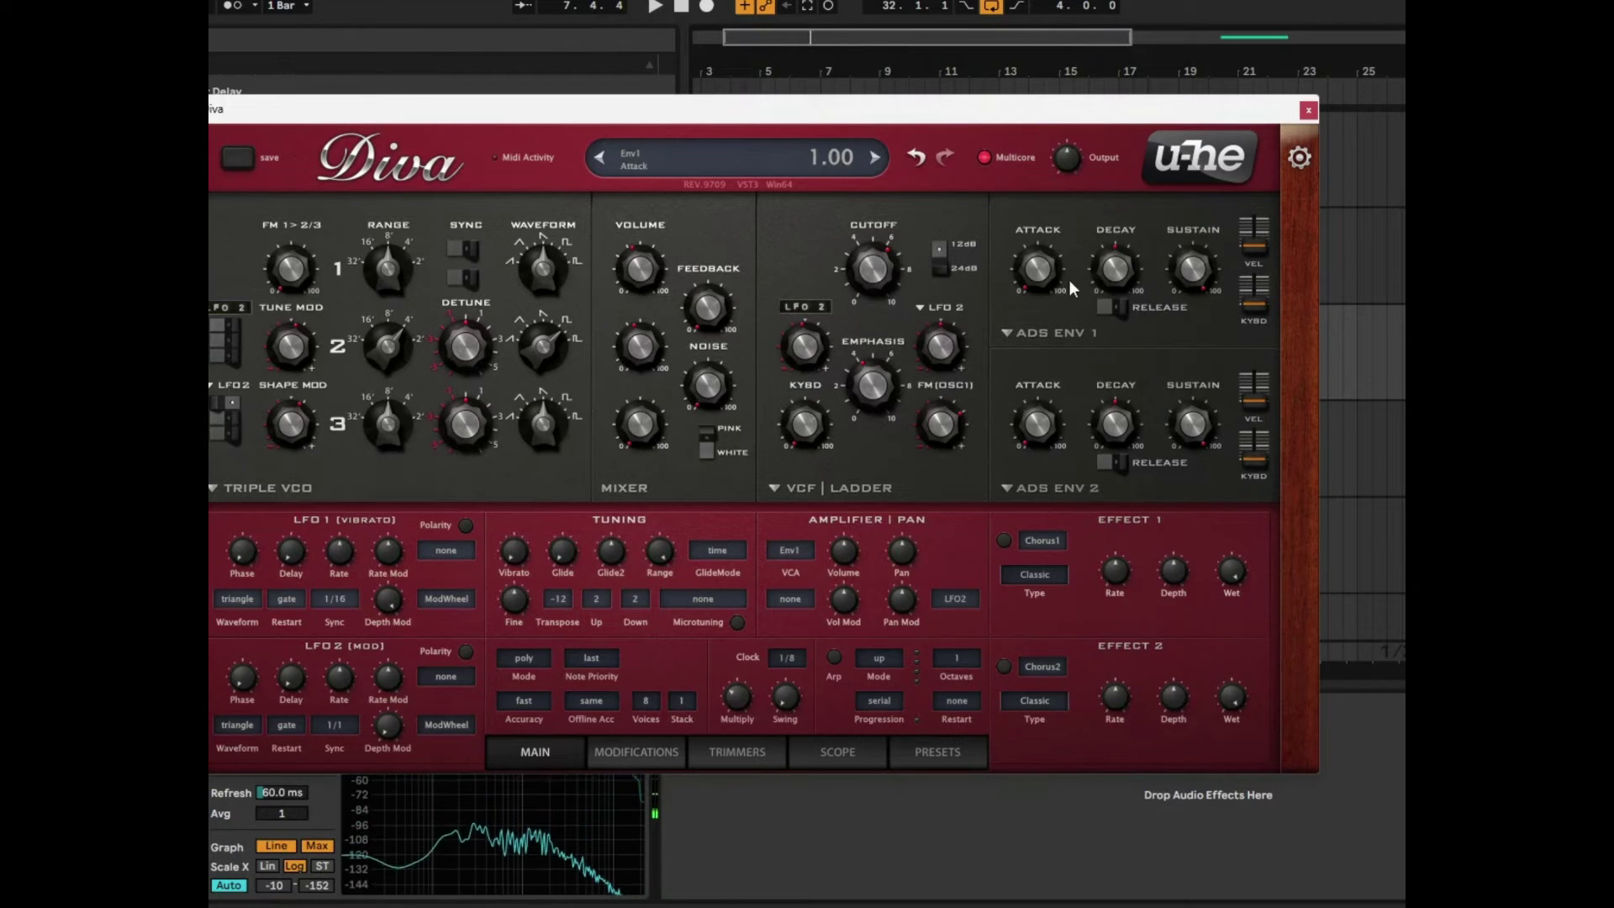
pyautogui.click(1022, 328)
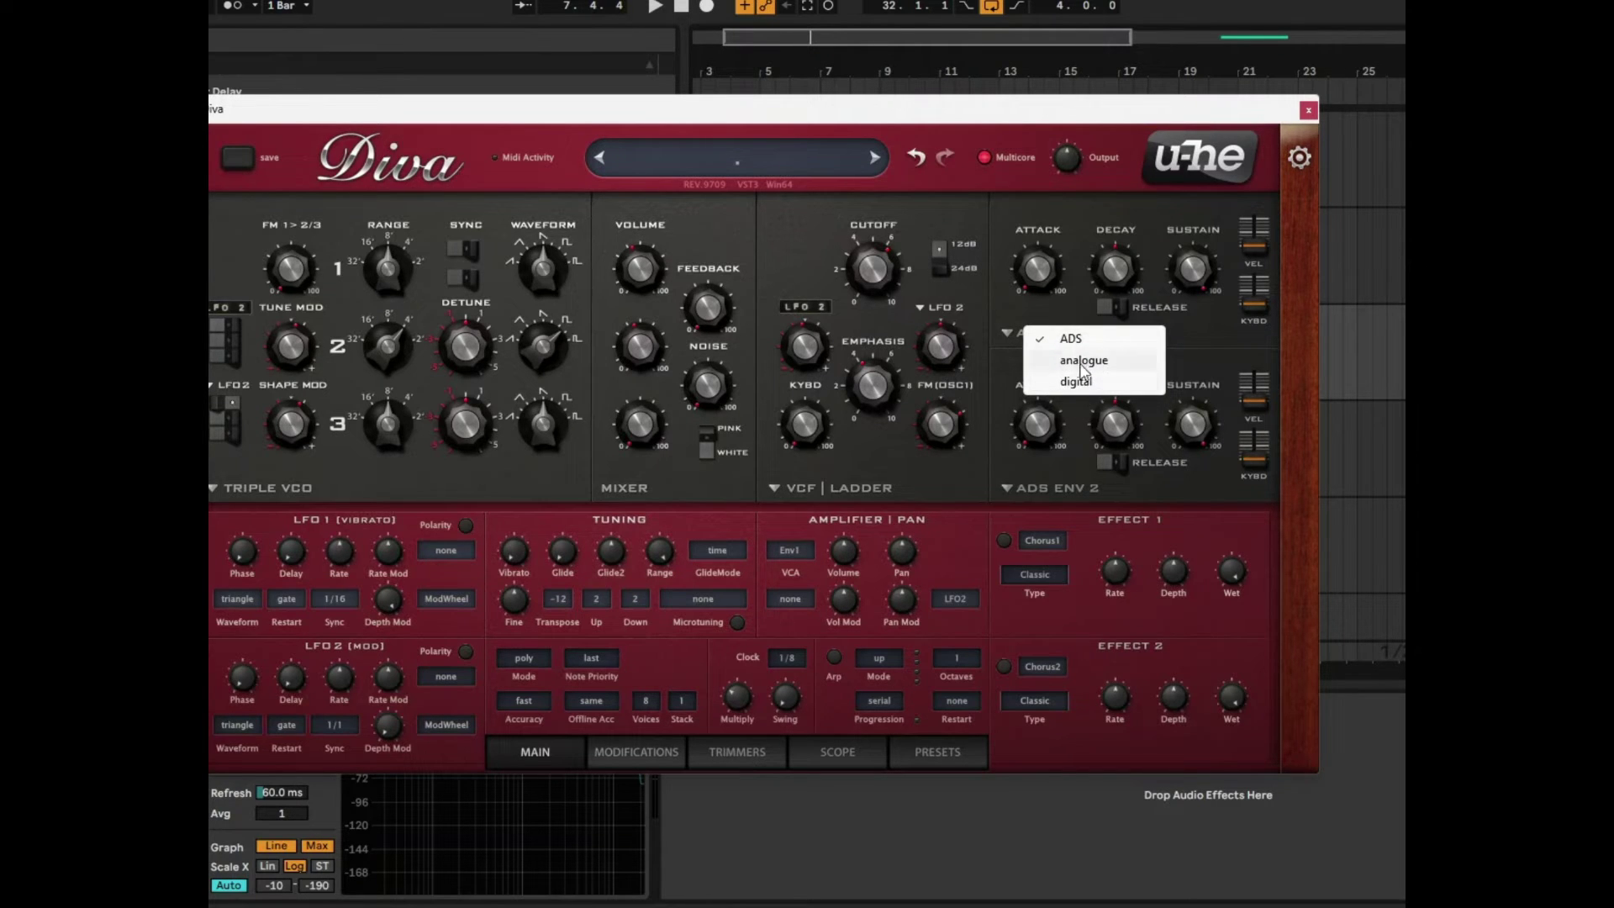
pyautogui.click(1009, 316)
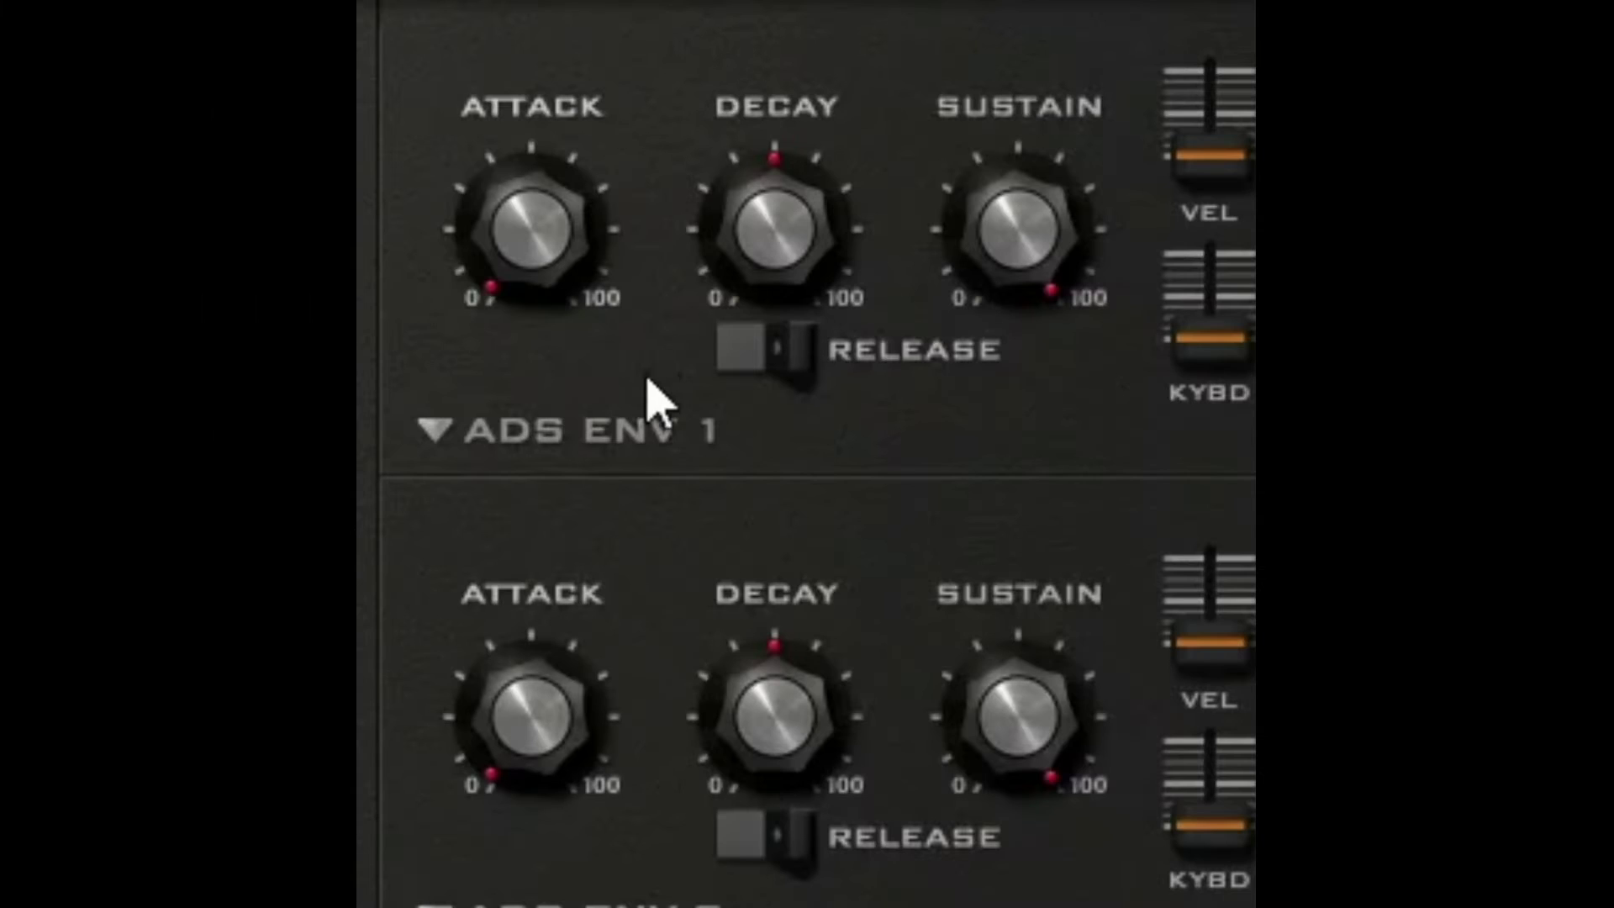
pyautogui.click(609, 444)
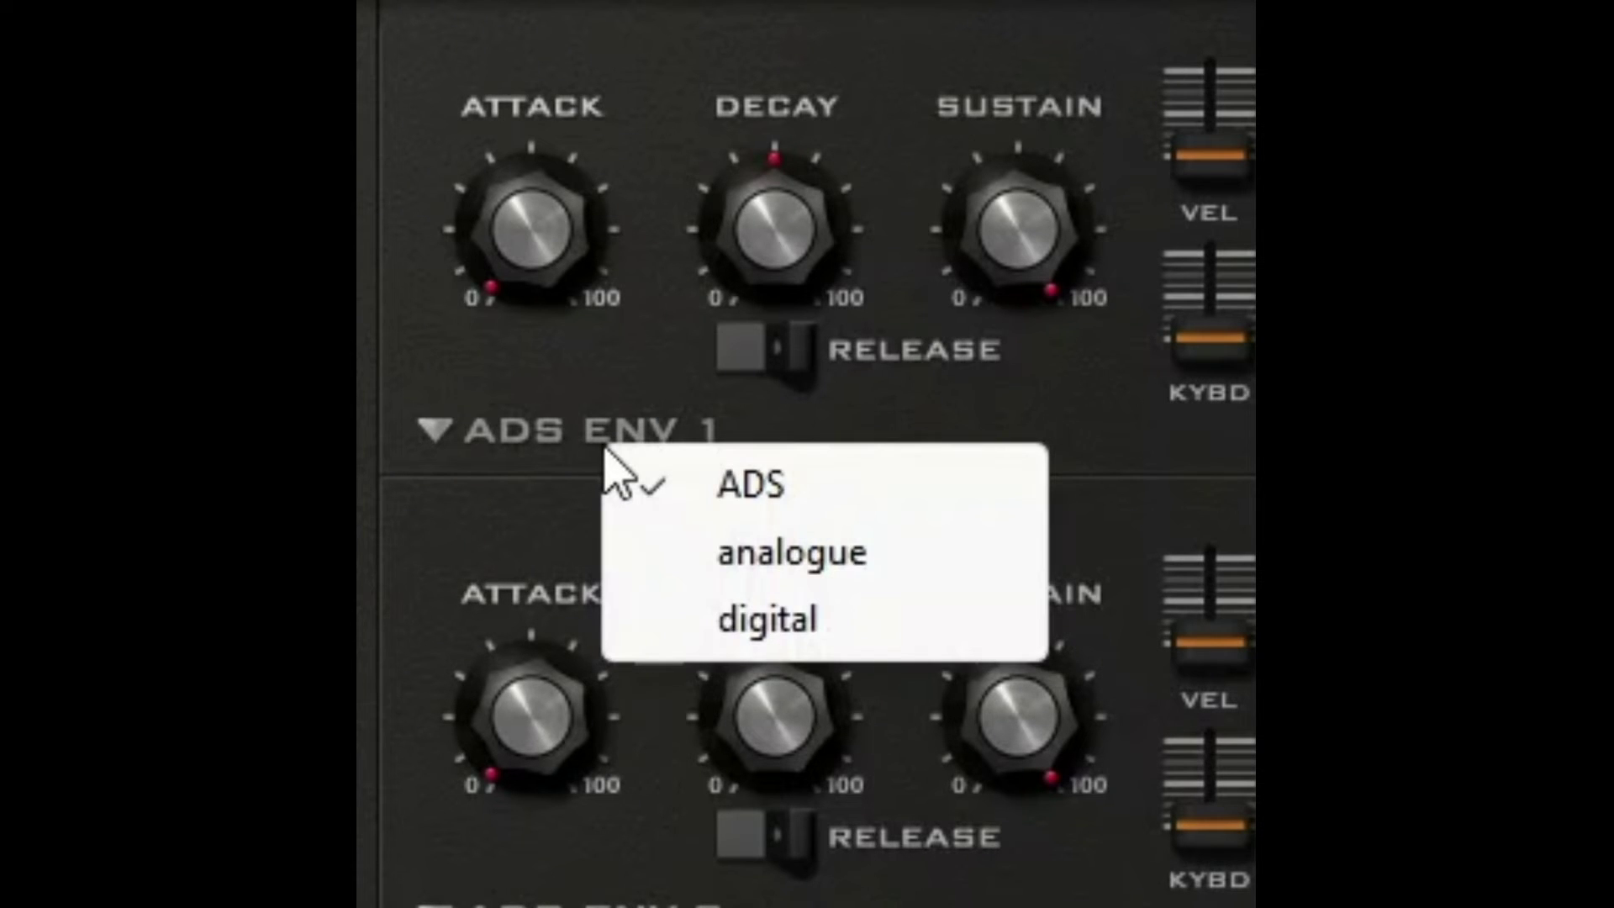
pyautogui.click(711, 632)
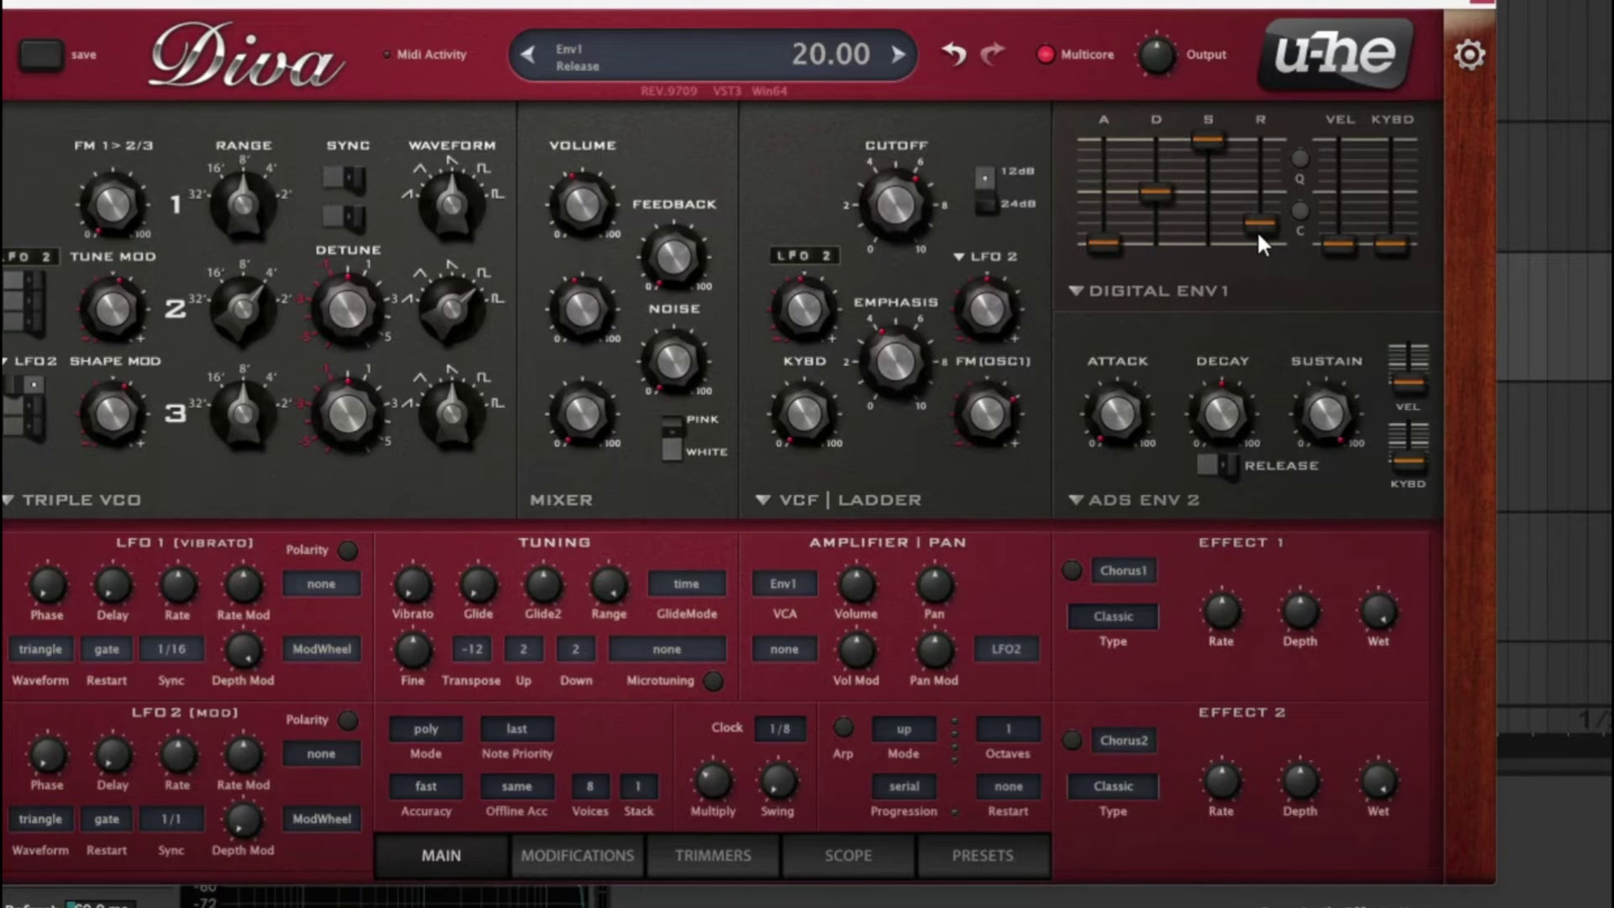
# Step: Lengthen envelope 1 release to 89, lower cutoff, raise emphasis, and reduce sustain
pyautogui.moveTo(859, 282); pyautogui.dragTo(858, 150)
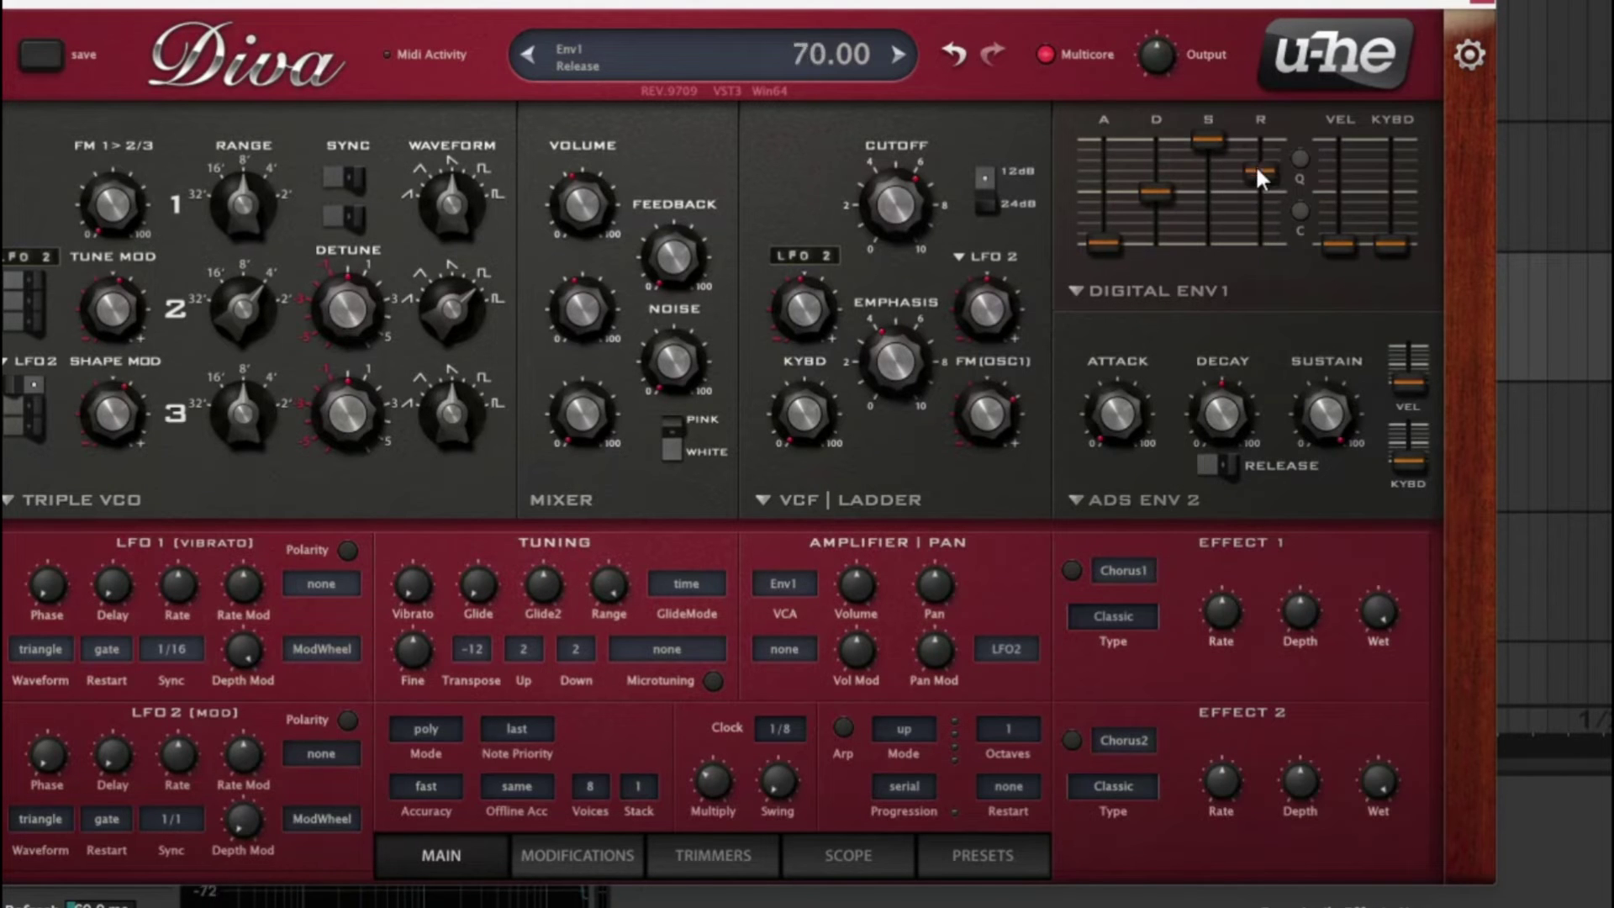
pyautogui.moveTo(1259, 172); pyautogui.dragTo(1259, 147)
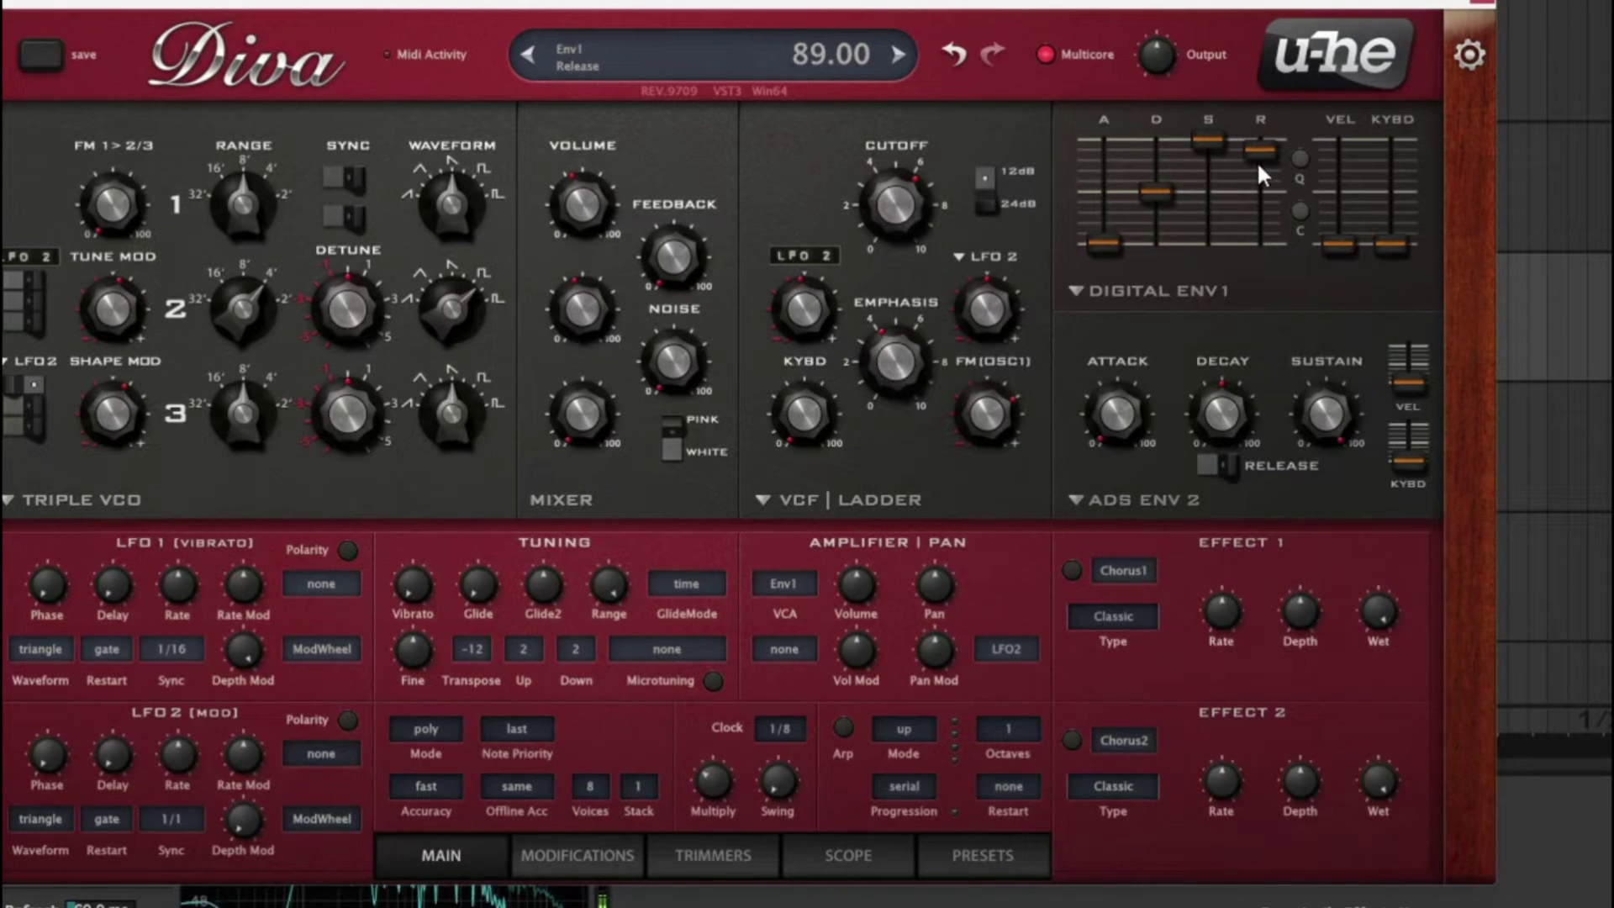
pyautogui.moveTo(900, 203)
pyautogui.mouseDown()
pyautogui.moveTo(881, 233)
pyautogui.moveTo(895, 154)
pyautogui.moveTo(889, 252)
pyautogui.moveTo(887, 204)
pyautogui.mouseUp()
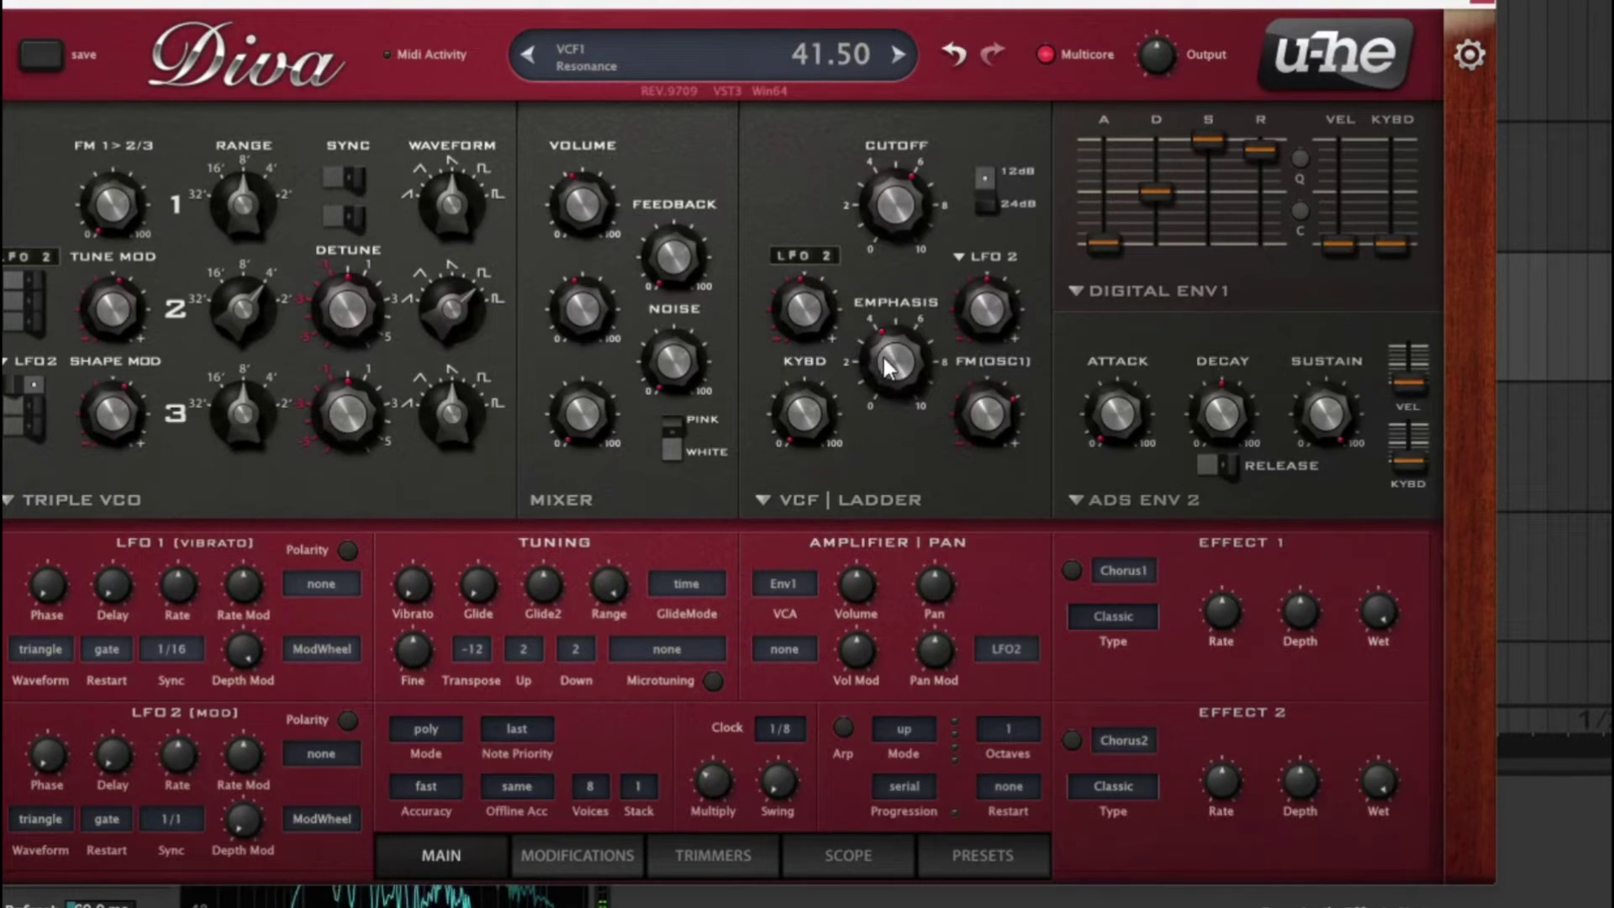
pyautogui.moveTo(884, 357); pyautogui.dragTo(881, 288)
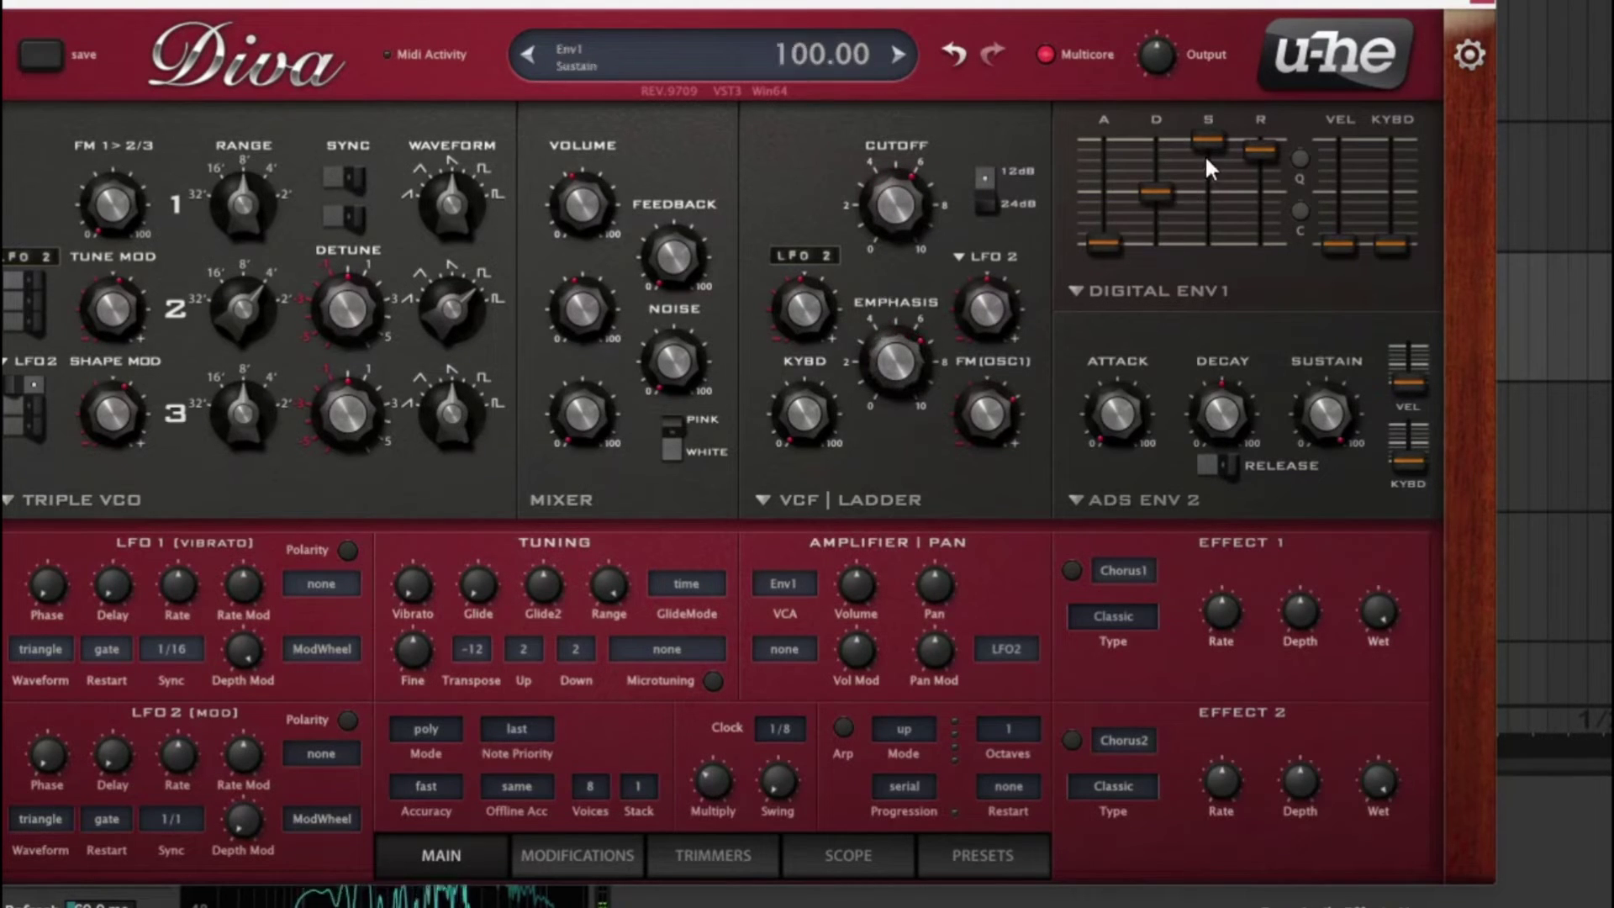
pyautogui.moveTo(1207, 158); pyautogui.dragTo(1205, 210)
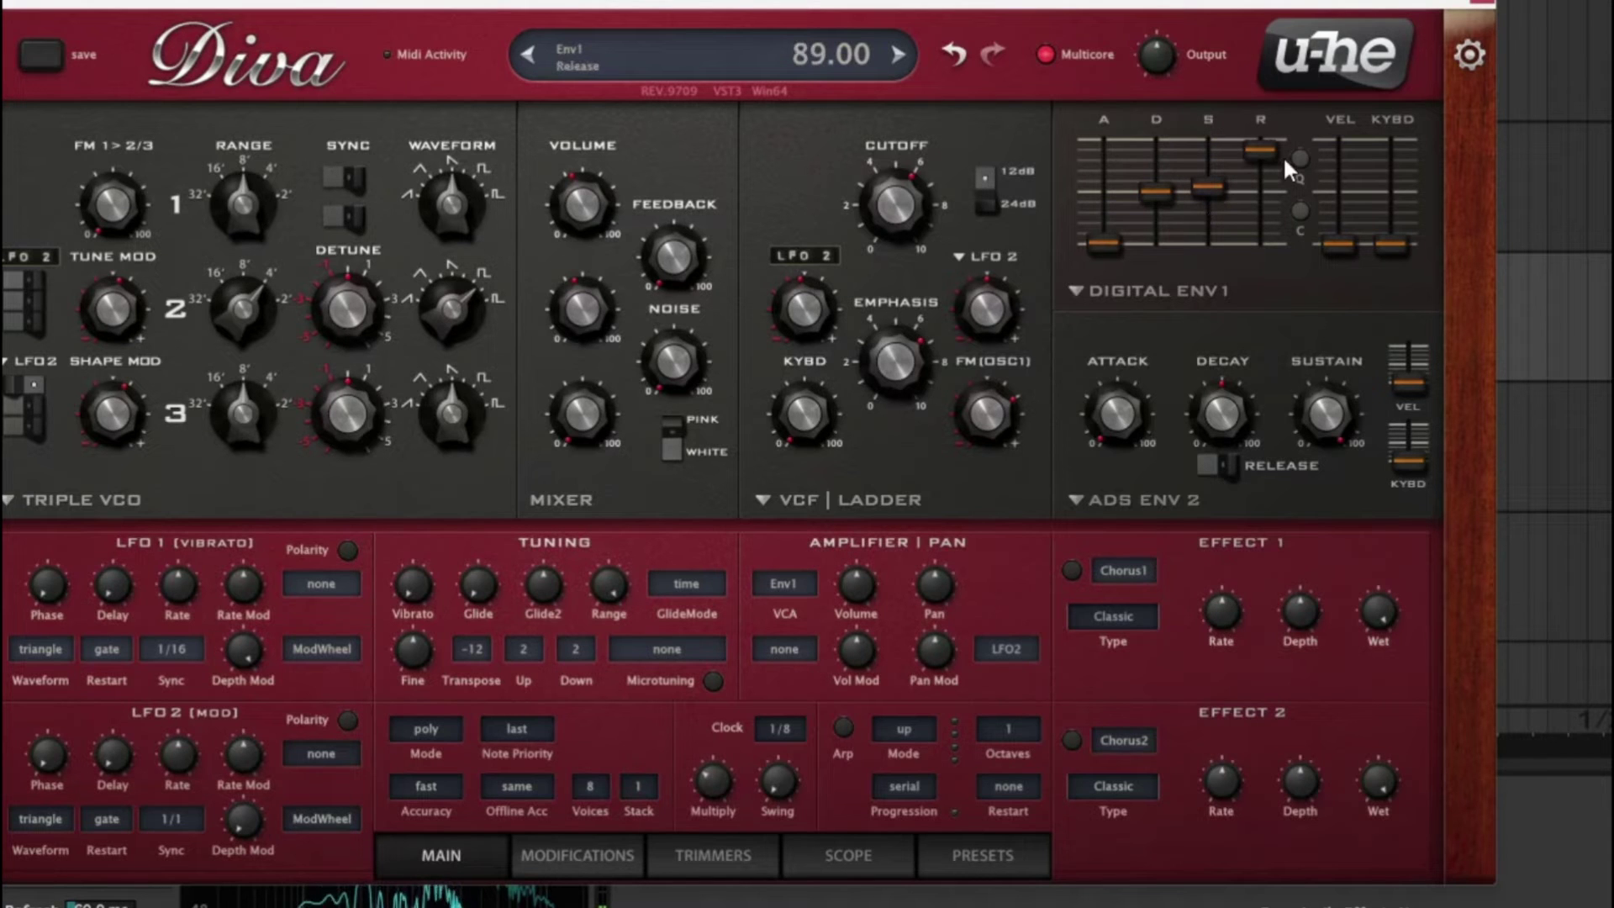
# Step: Shorten envelope 1 release to 43 and switch envelope 2 to the analogue model
pyautogui.moveTo(1268, 164); pyautogui.dragTo(1263, 214)
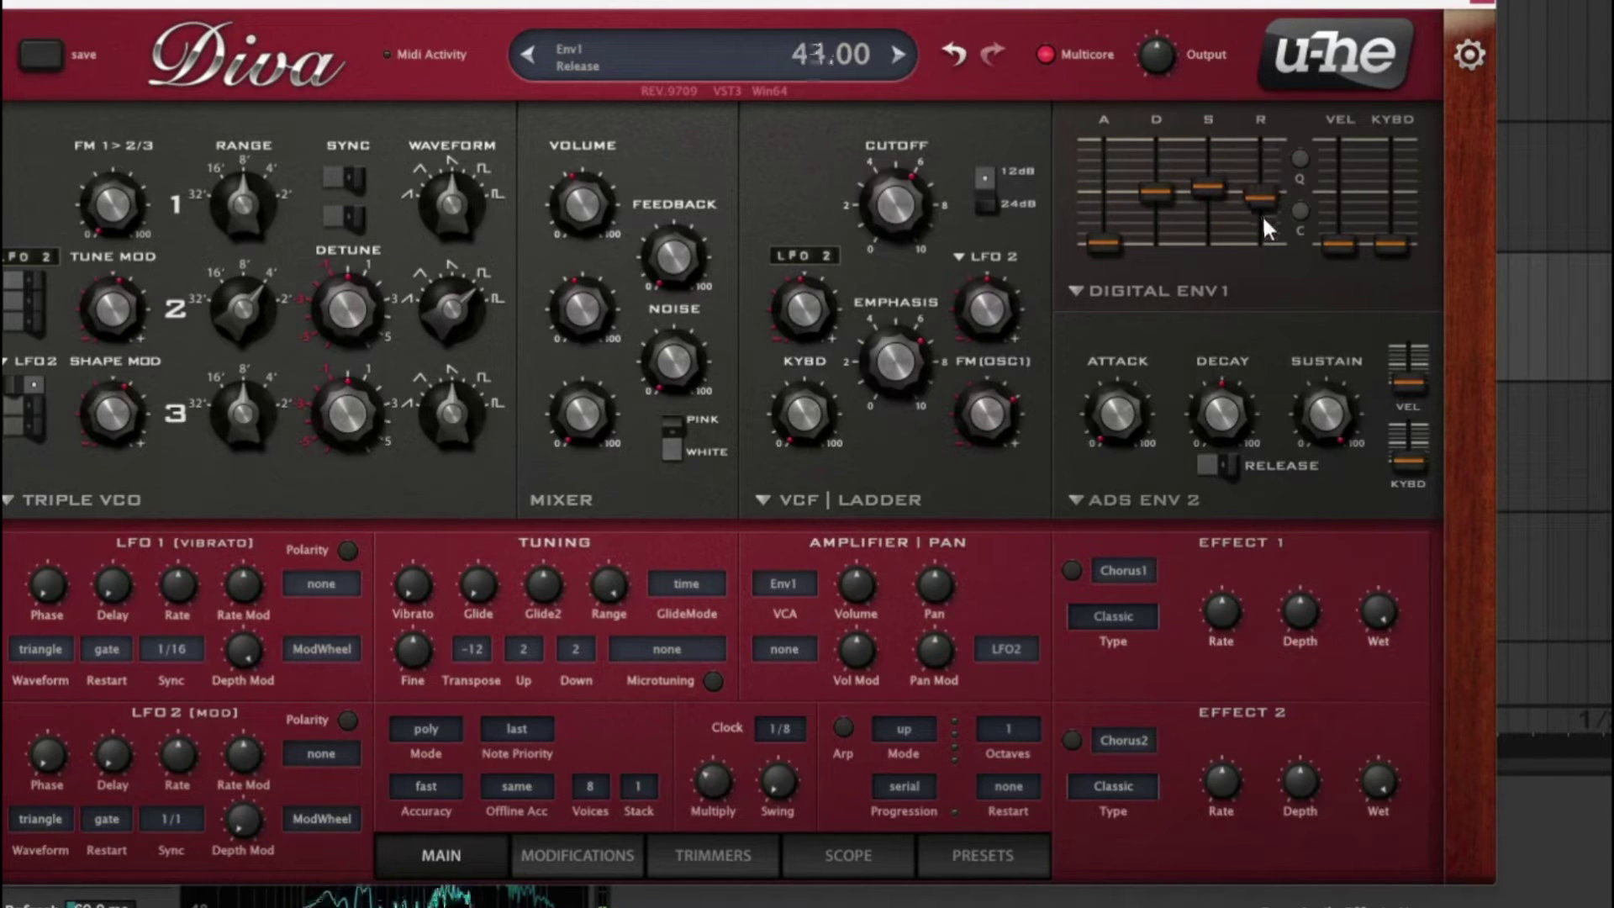
pyautogui.click(1142, 502)
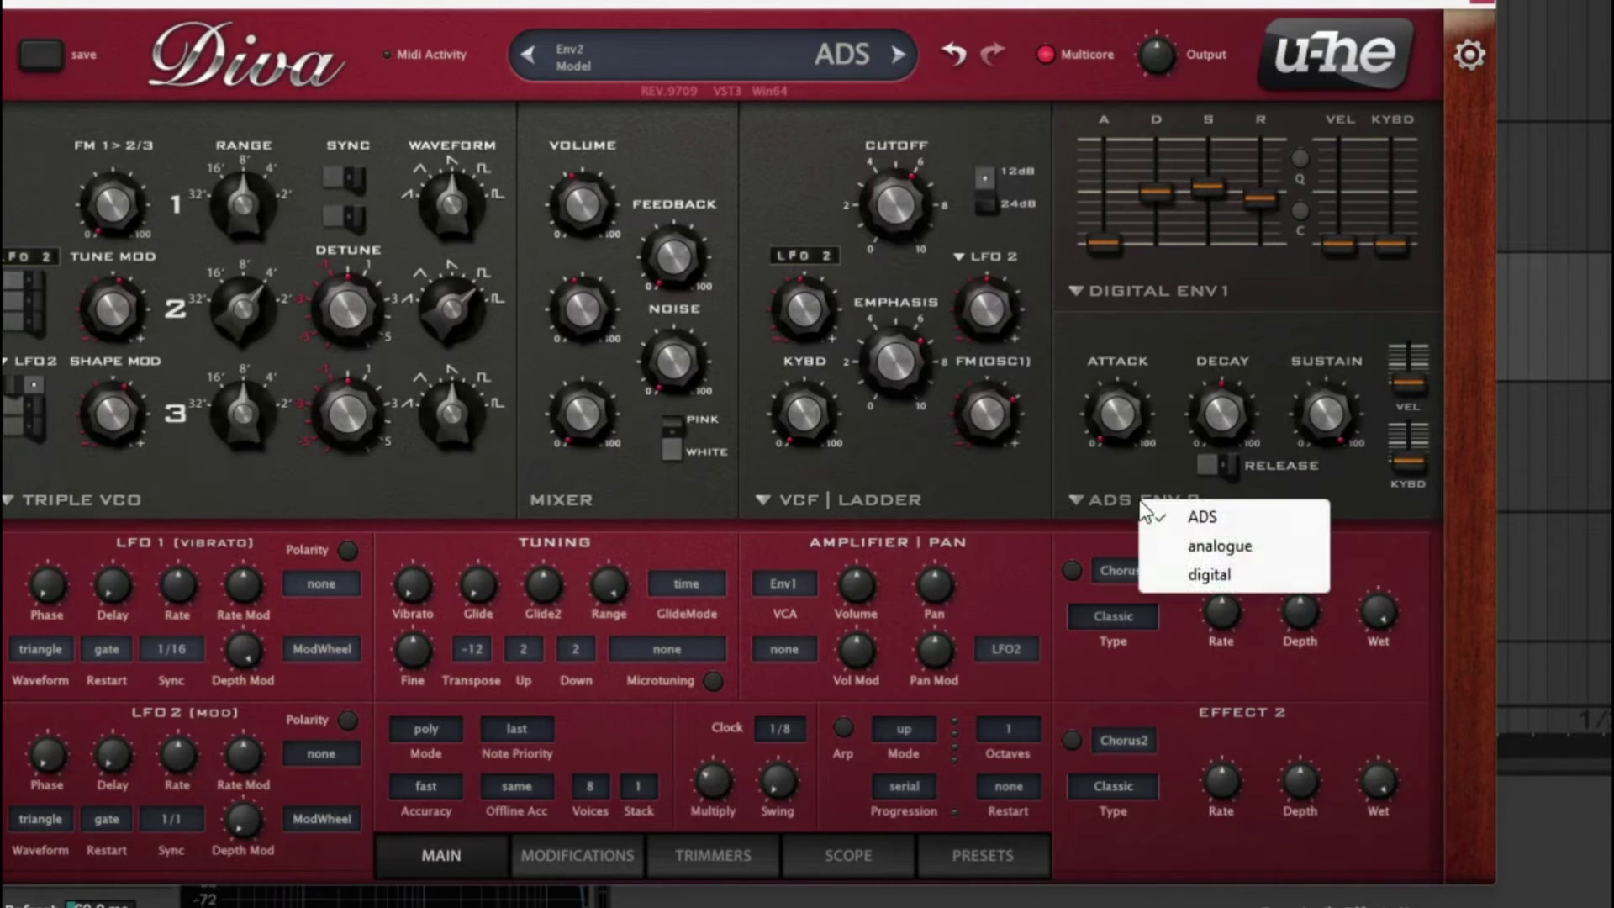
pyautogui.click(1182, 549)
# Step: Set envelope 2 release to 73 and attack to 60, nudge cutoff to 113.50, and max envelope 2 velocity
pyautogui.moveTo(1273, 422); pyautogui.dragTo(1279, 347)
pyautogui.moveTo(1117, 444); pyautogui.dragTo(1116, 367)
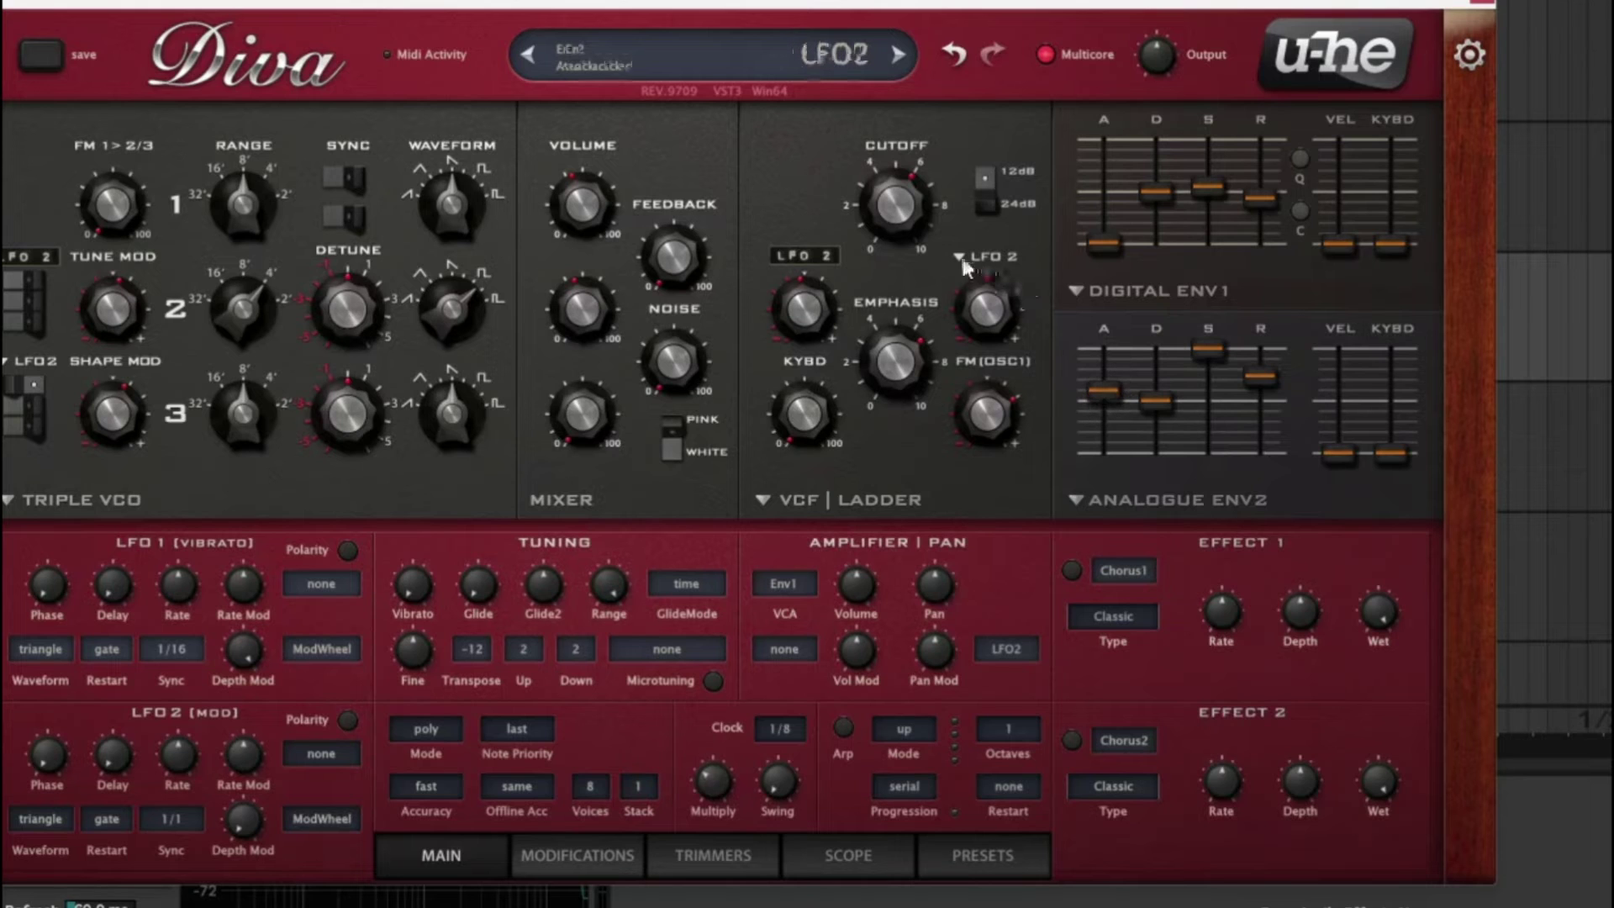
pyautogui.moveTo(905, 202); pyautogui.dragTo(905, 197)
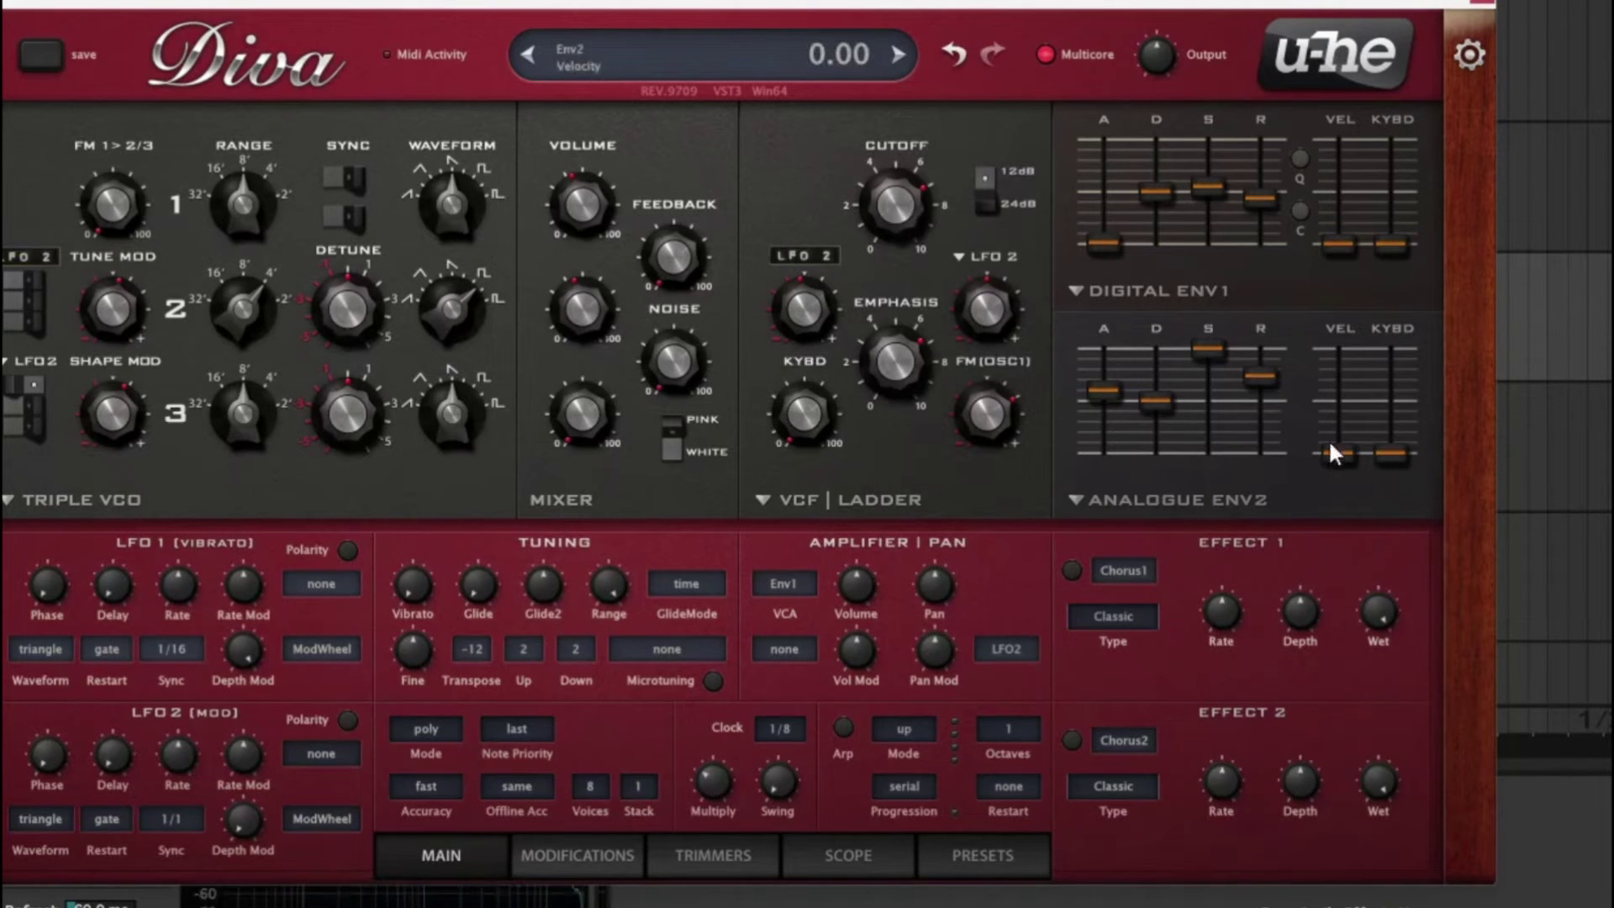
pyautogui.moveTo(1331, 445); pyautogui.dragTo(1329, 316)
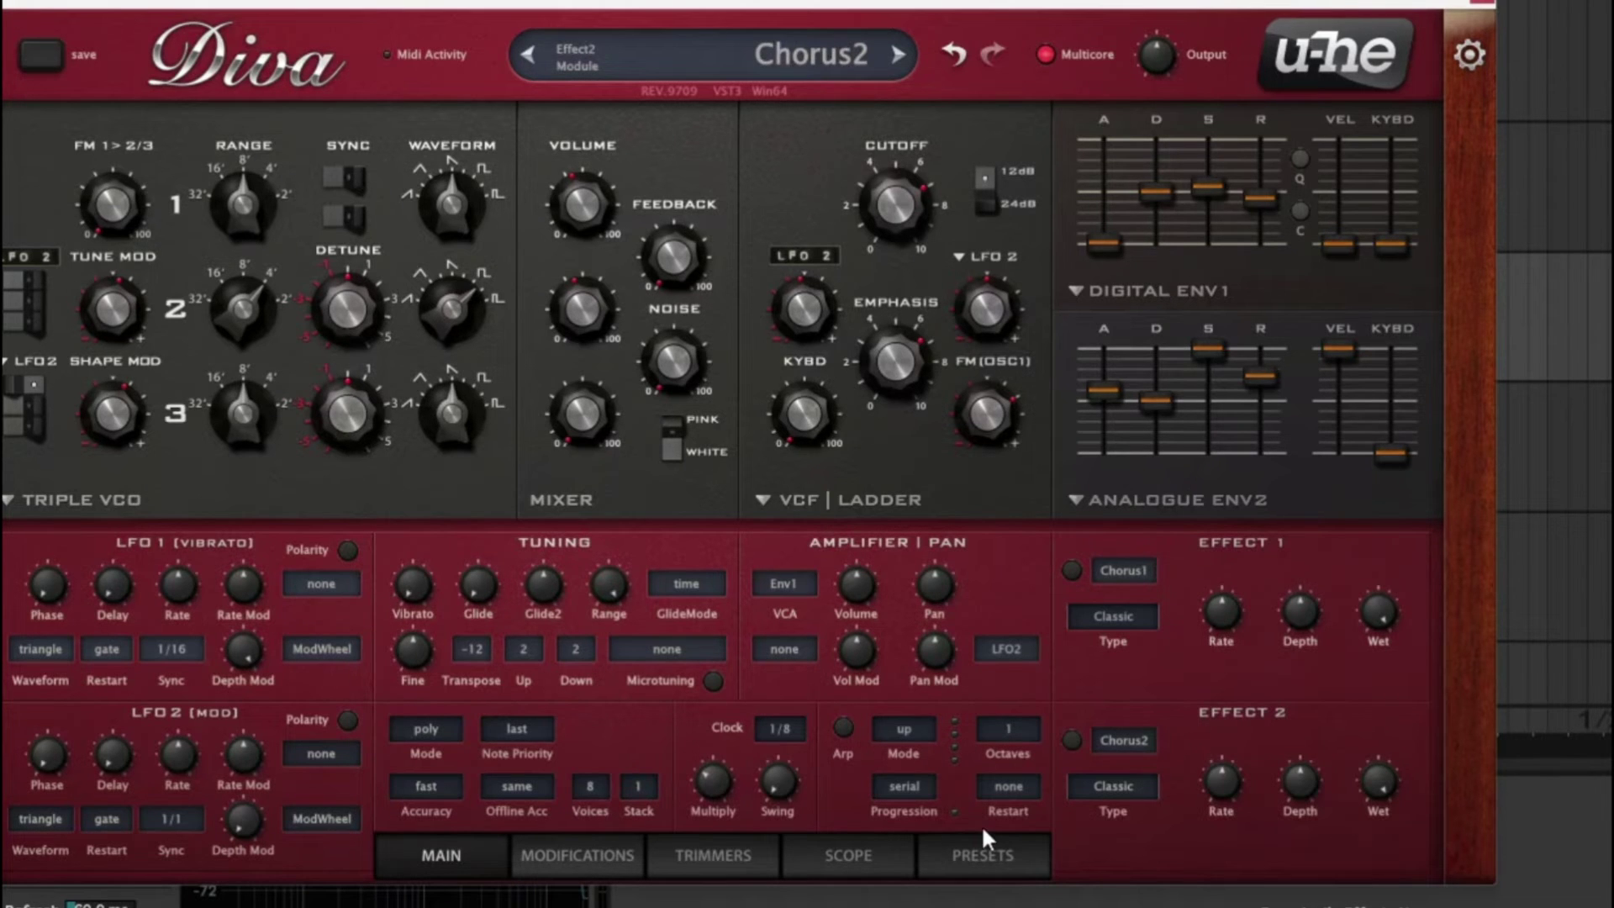
# Step: Enable effect 1 and set its chorus type to Ensemble
pyautogui.click(1071, 570)
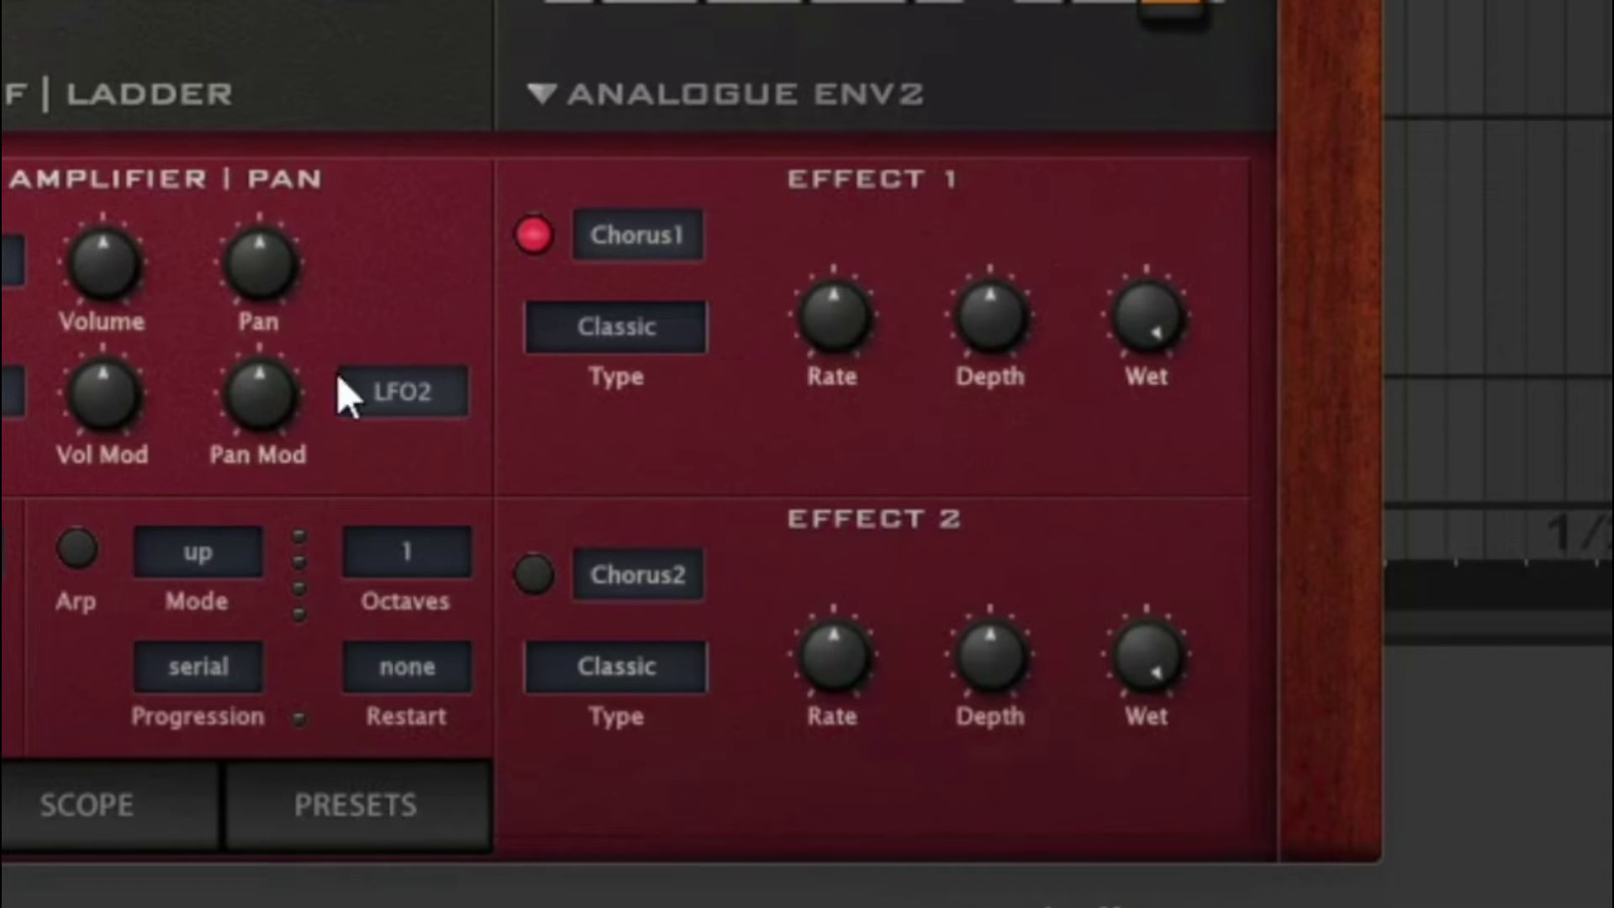
pyautogui.click(622, 352)
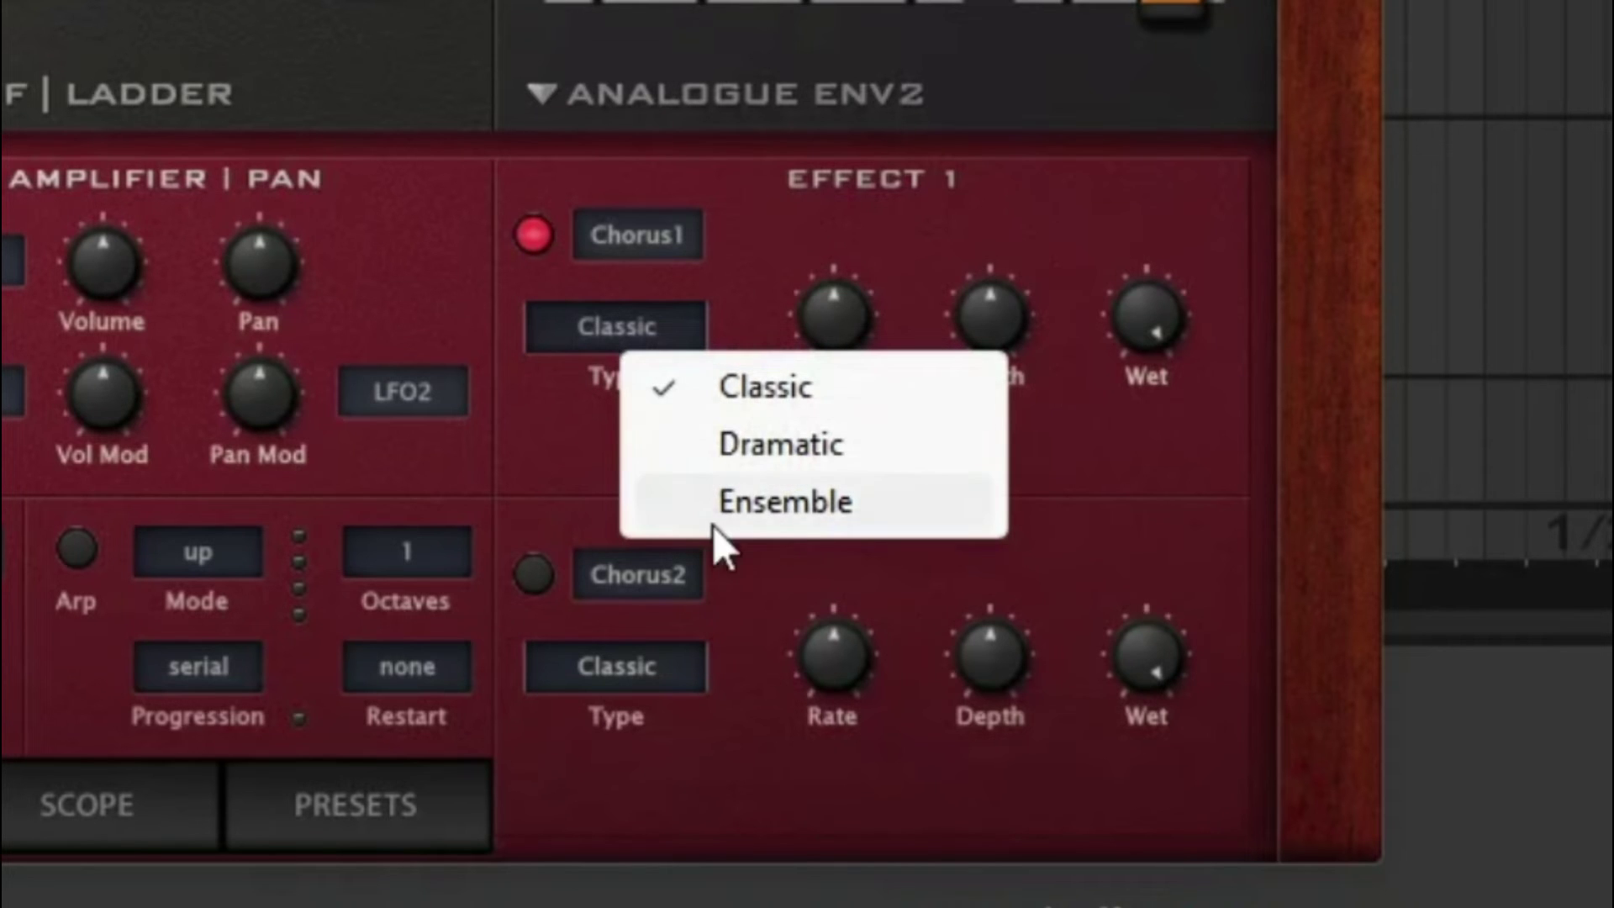
pyautogui.click(774, 444)
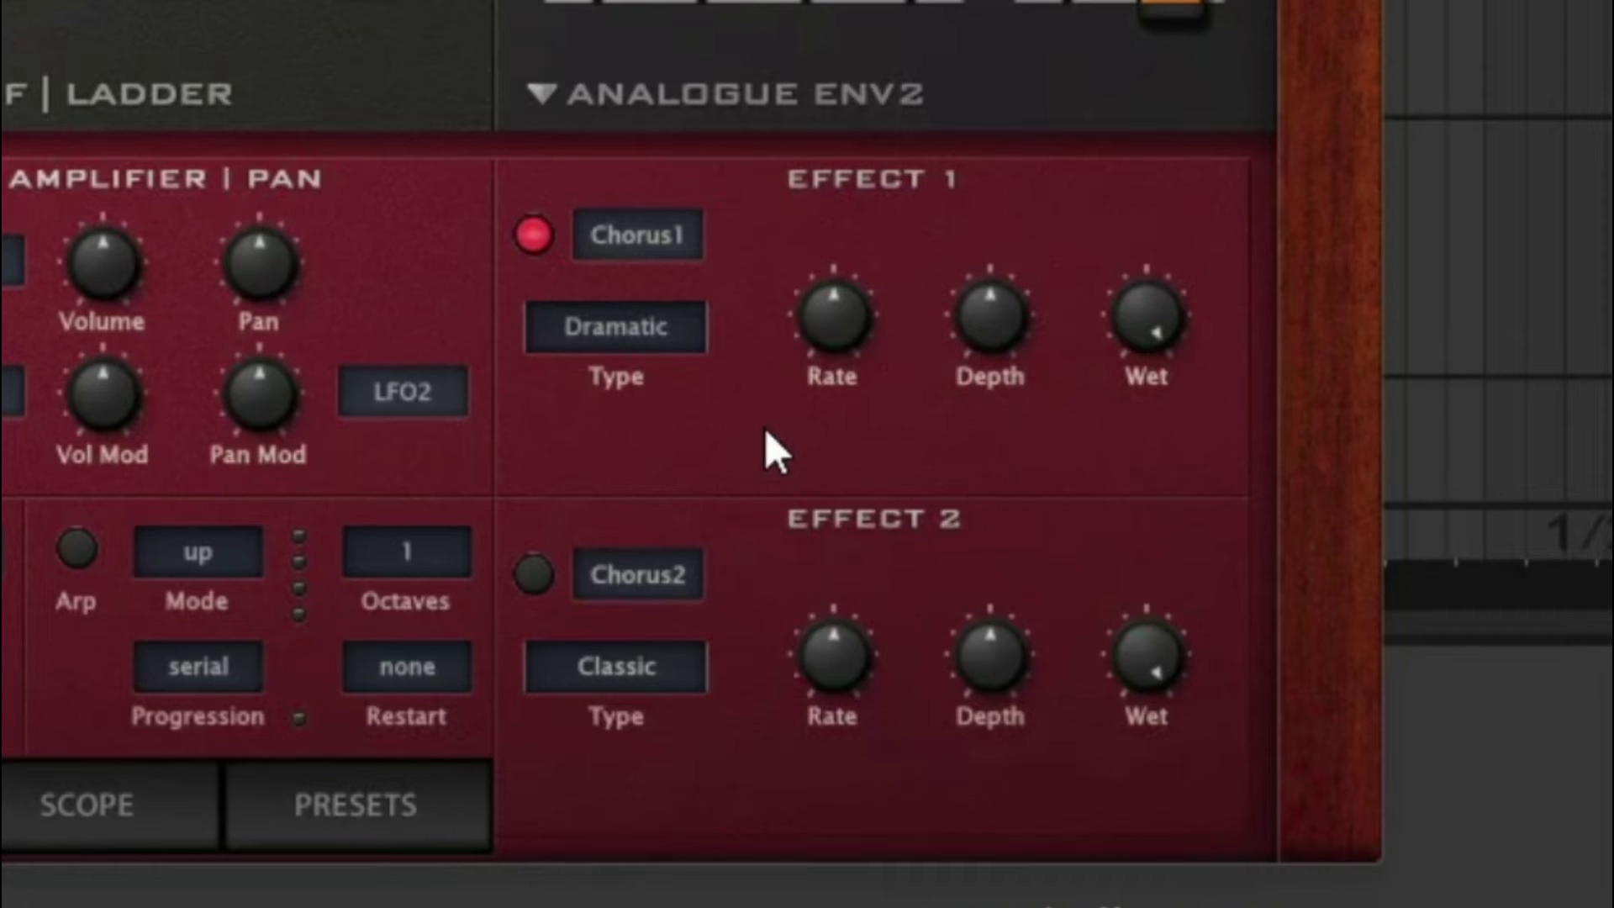
pyautogui.click(646, 309)
pyautogui.click(763, 433)
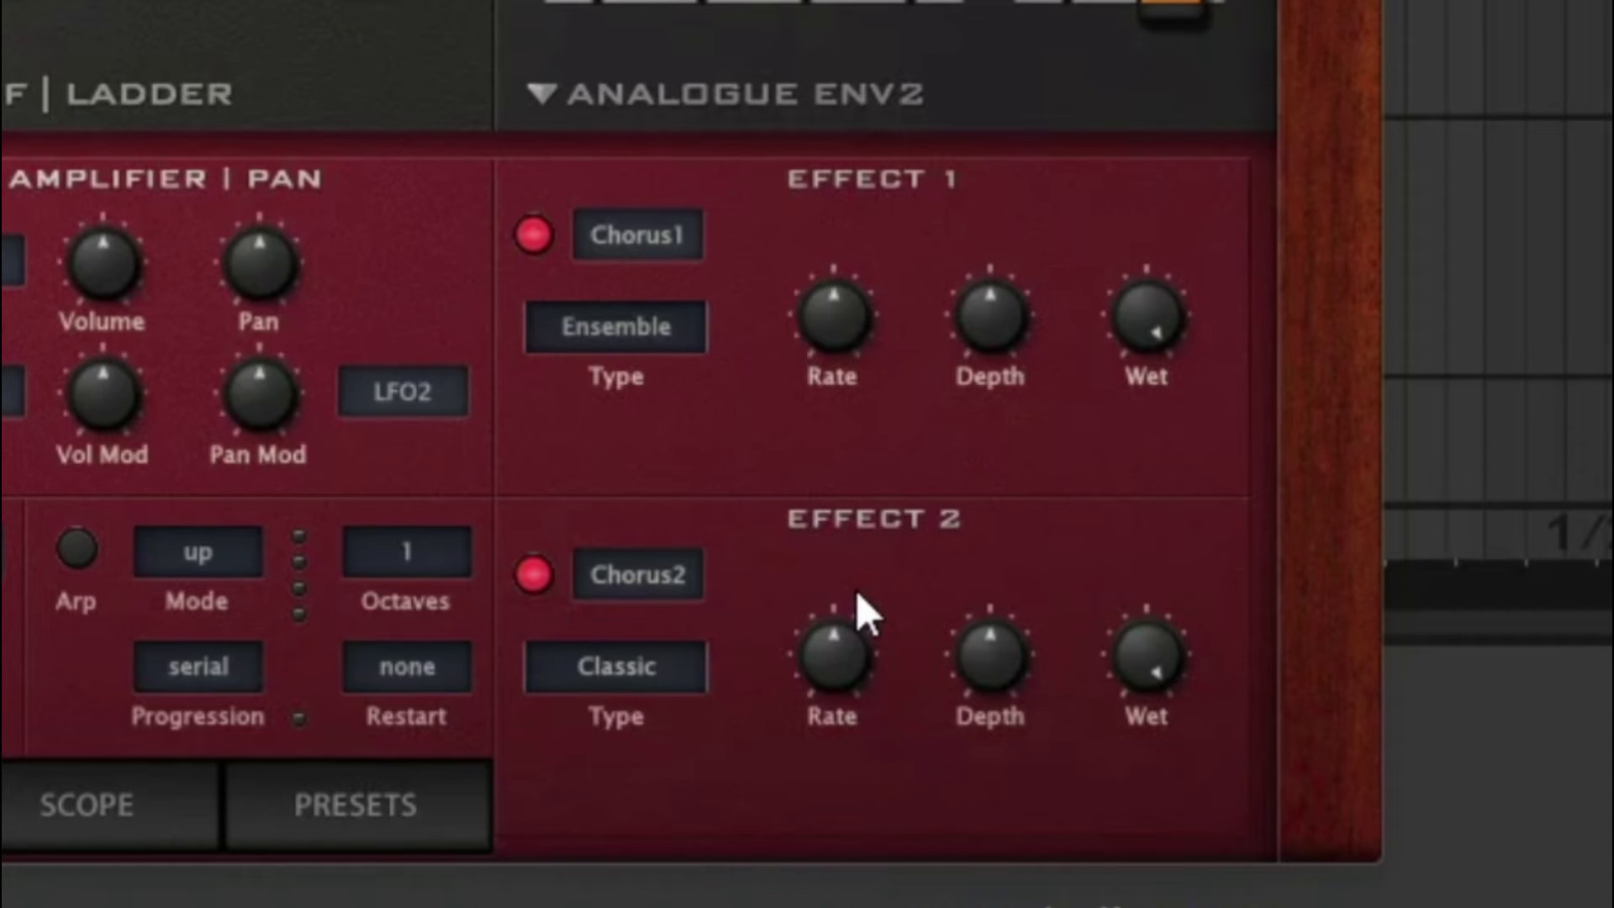
# Step: Change effect 2 to the Plate2 reverb and raise its wet level
pyautogui.click(644, 584)
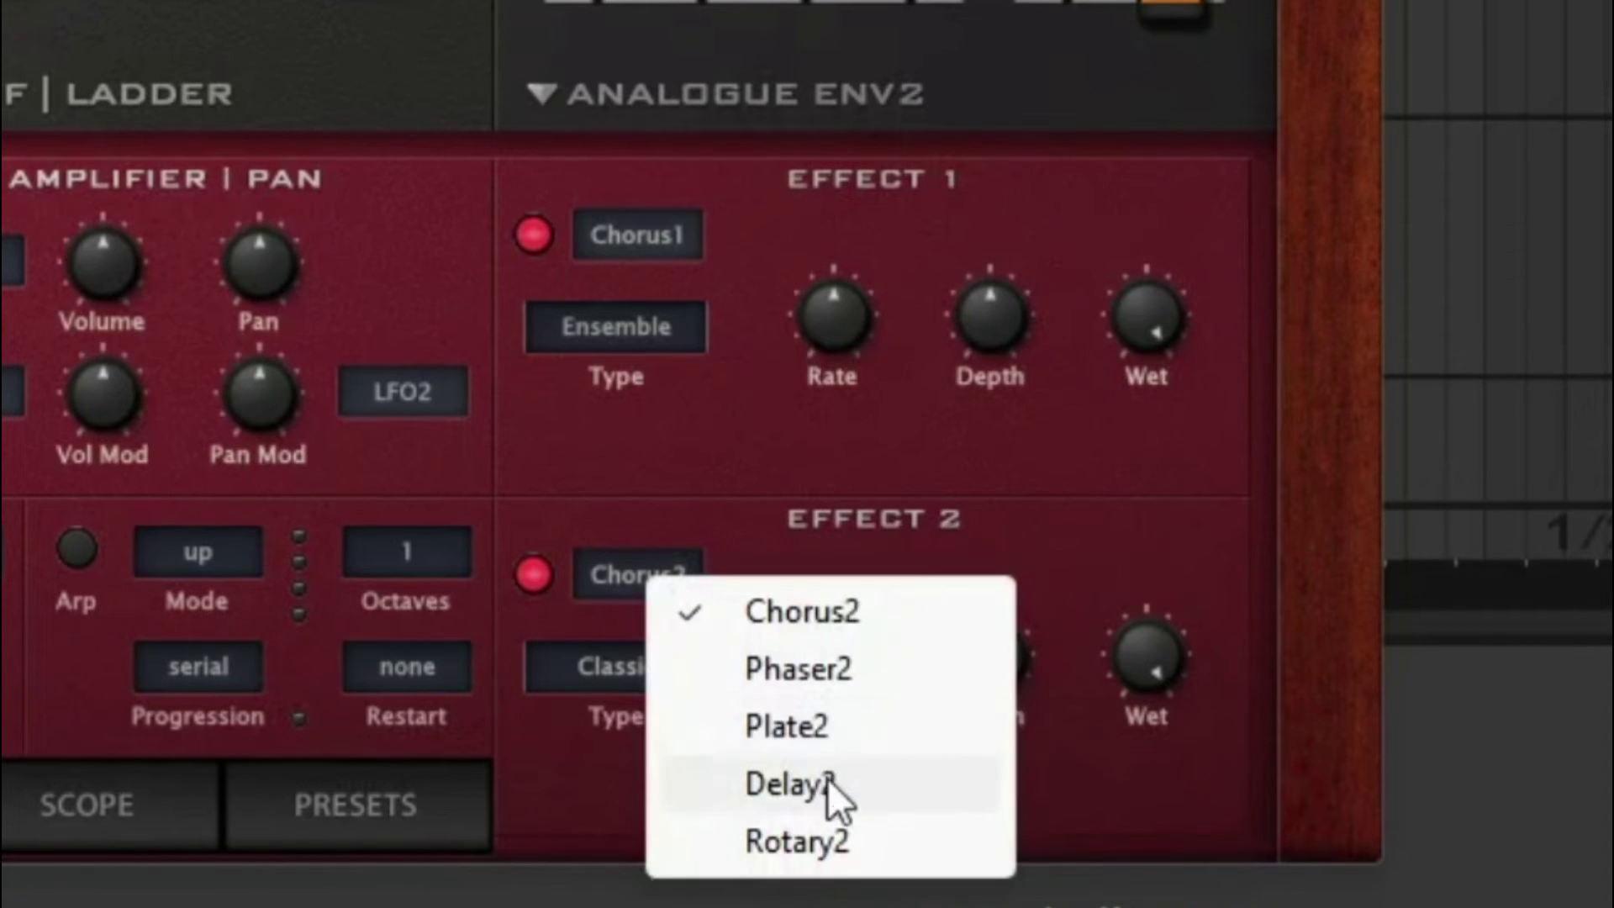
pyautogui.click(844, 737)
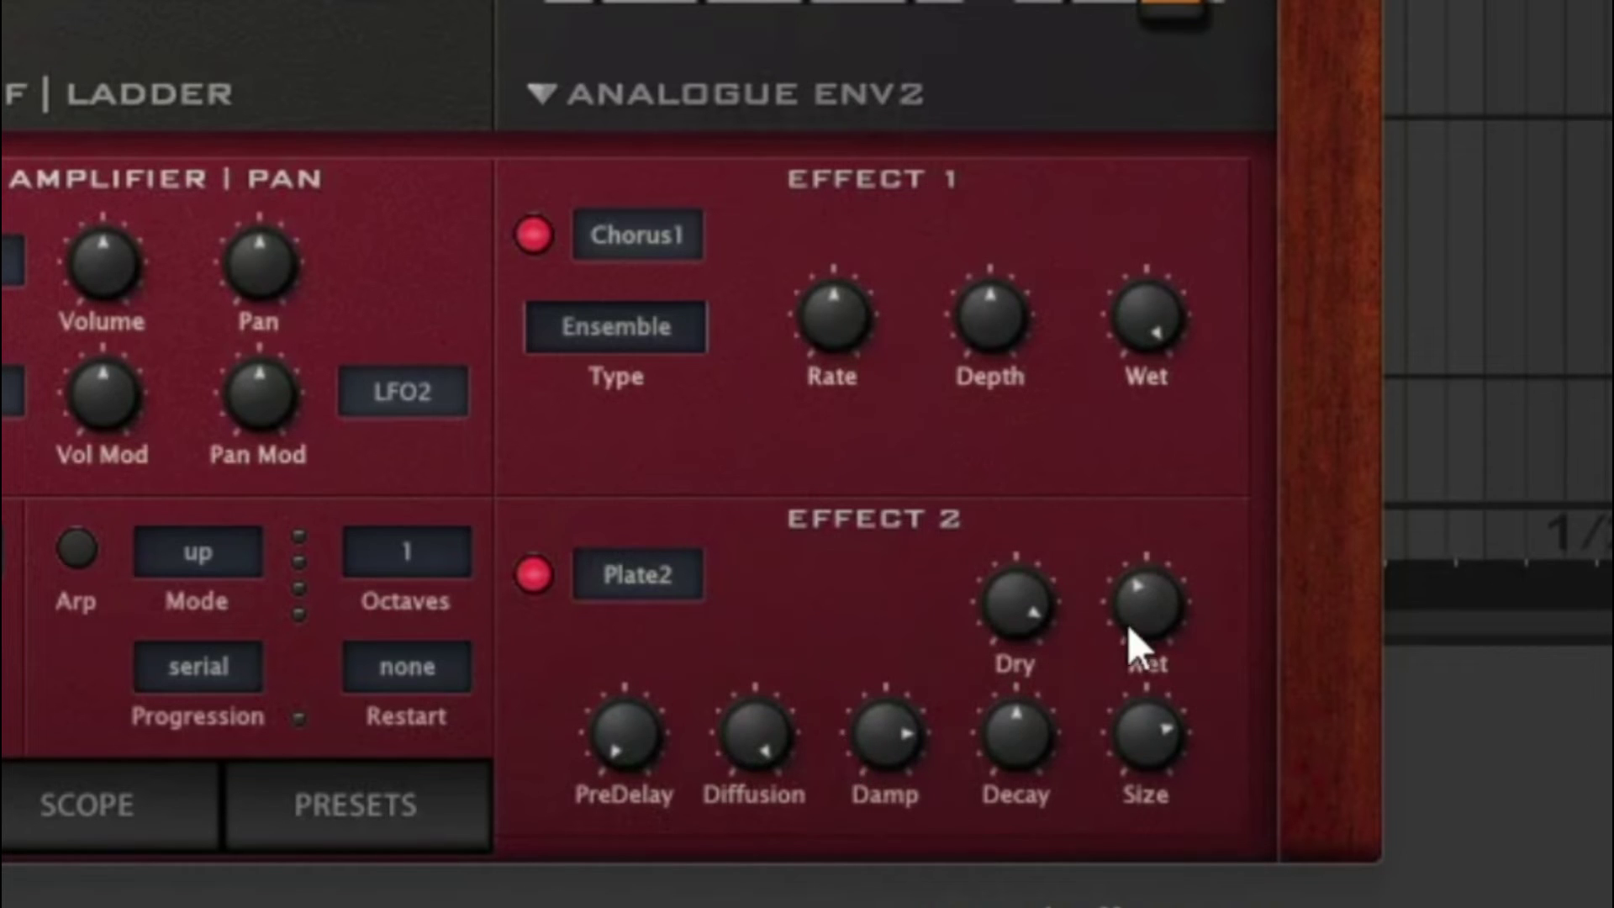
pyautogui.moveTo(1120, 612); pyautogui.dragTo(1200, 357)
# Step: Replace effect 1's chorus with Delay1 and bring up the Modifications page
pyautogui.click(631, 221)
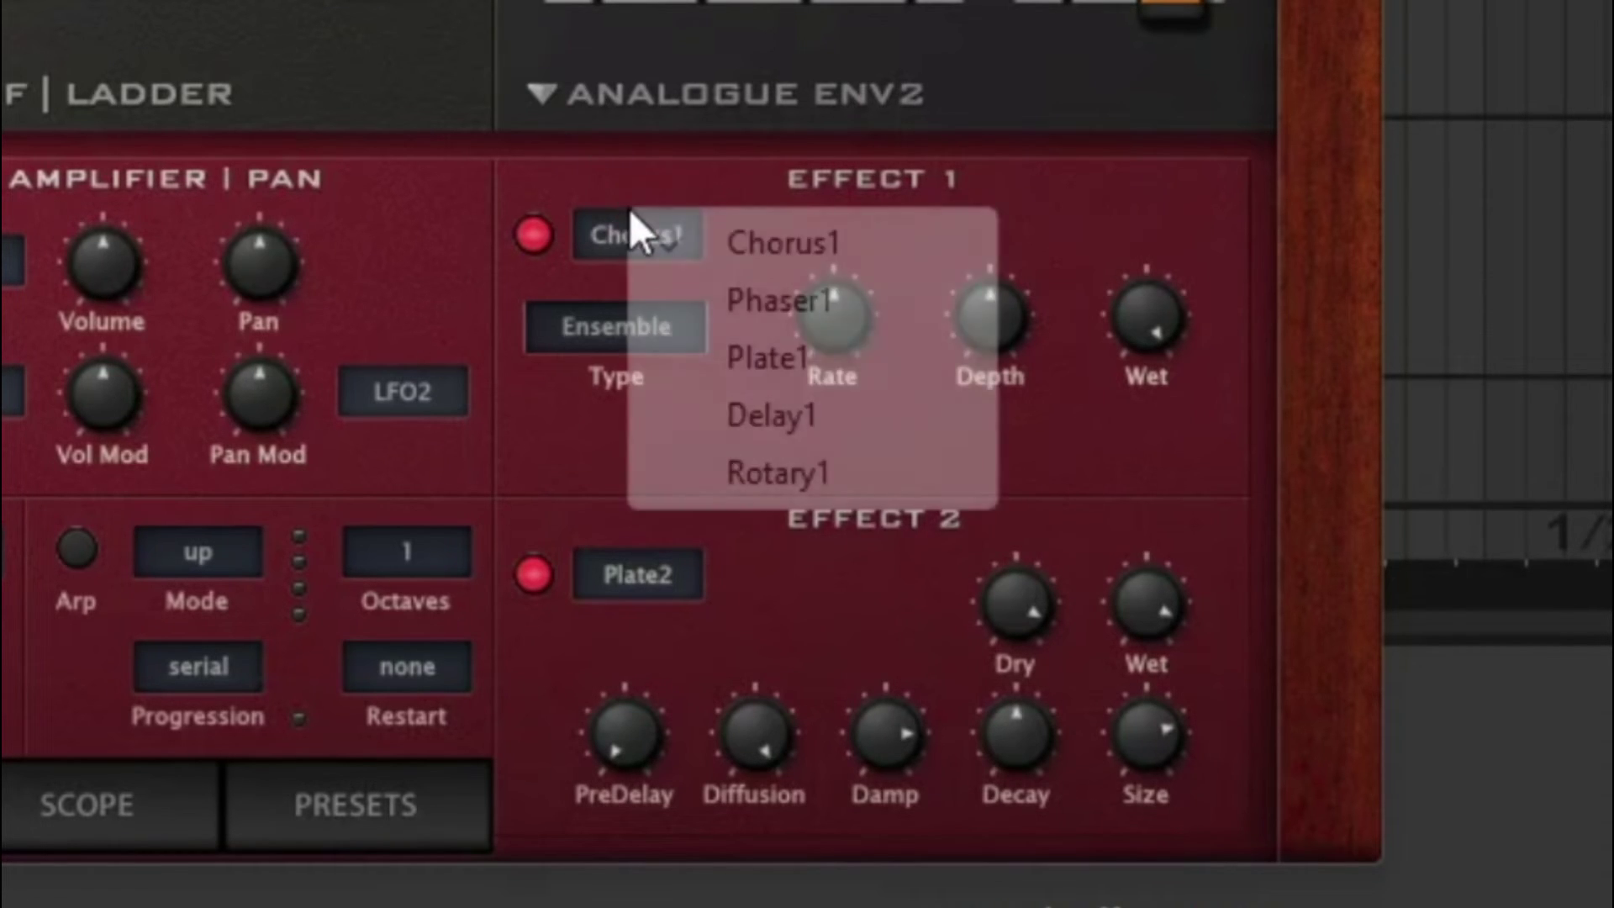
pyautogui.click(752, 418)
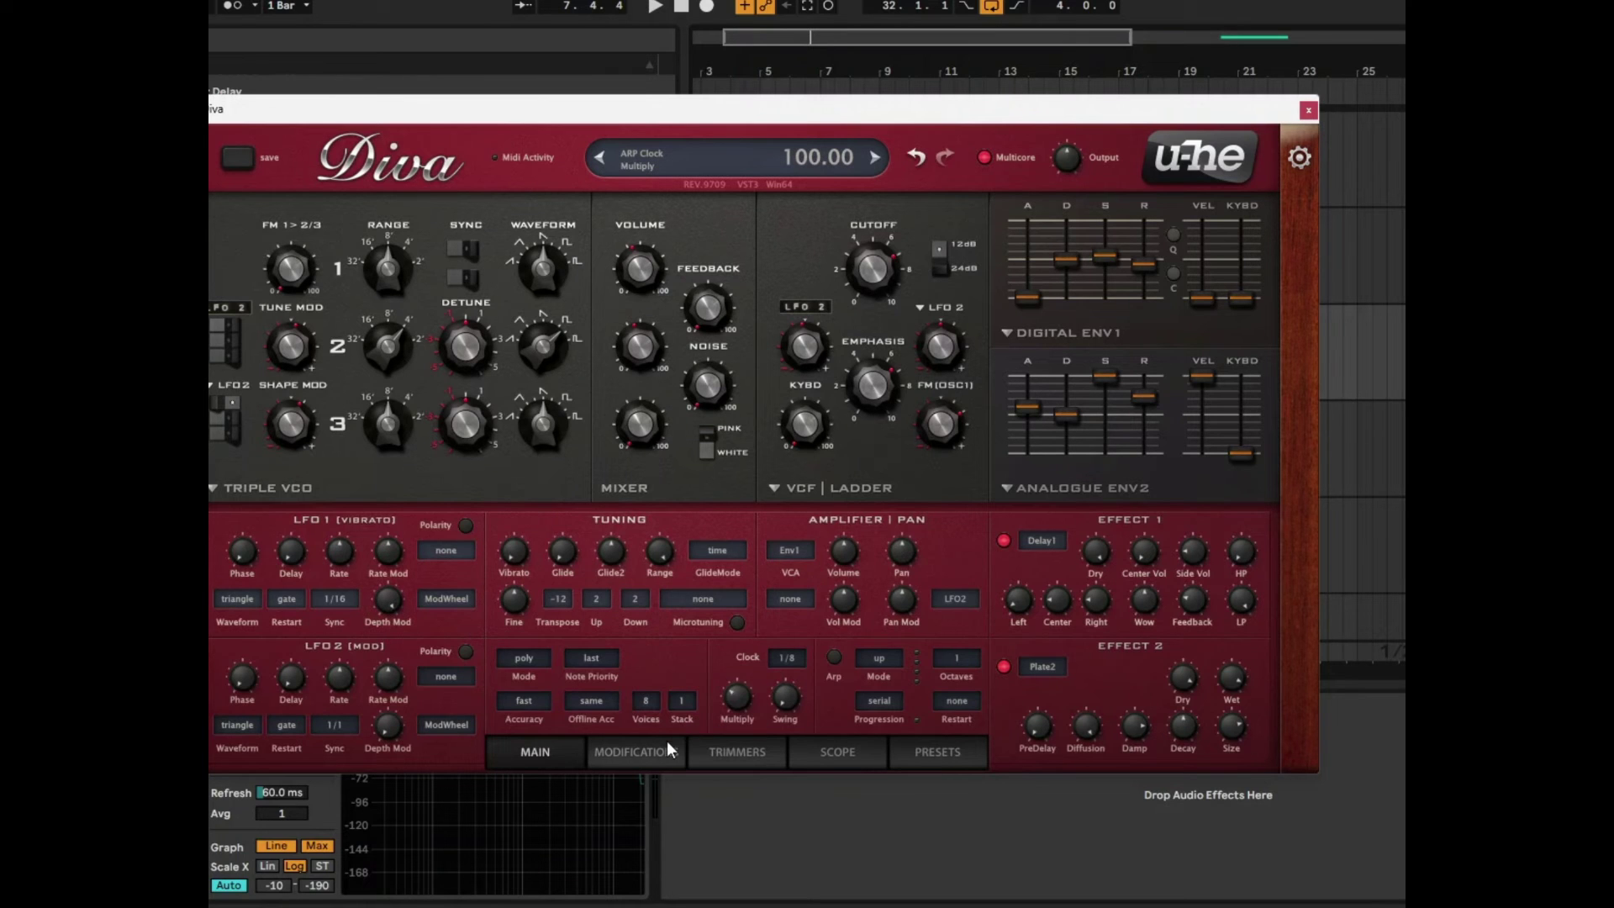
pyautogui.click(663, 745)
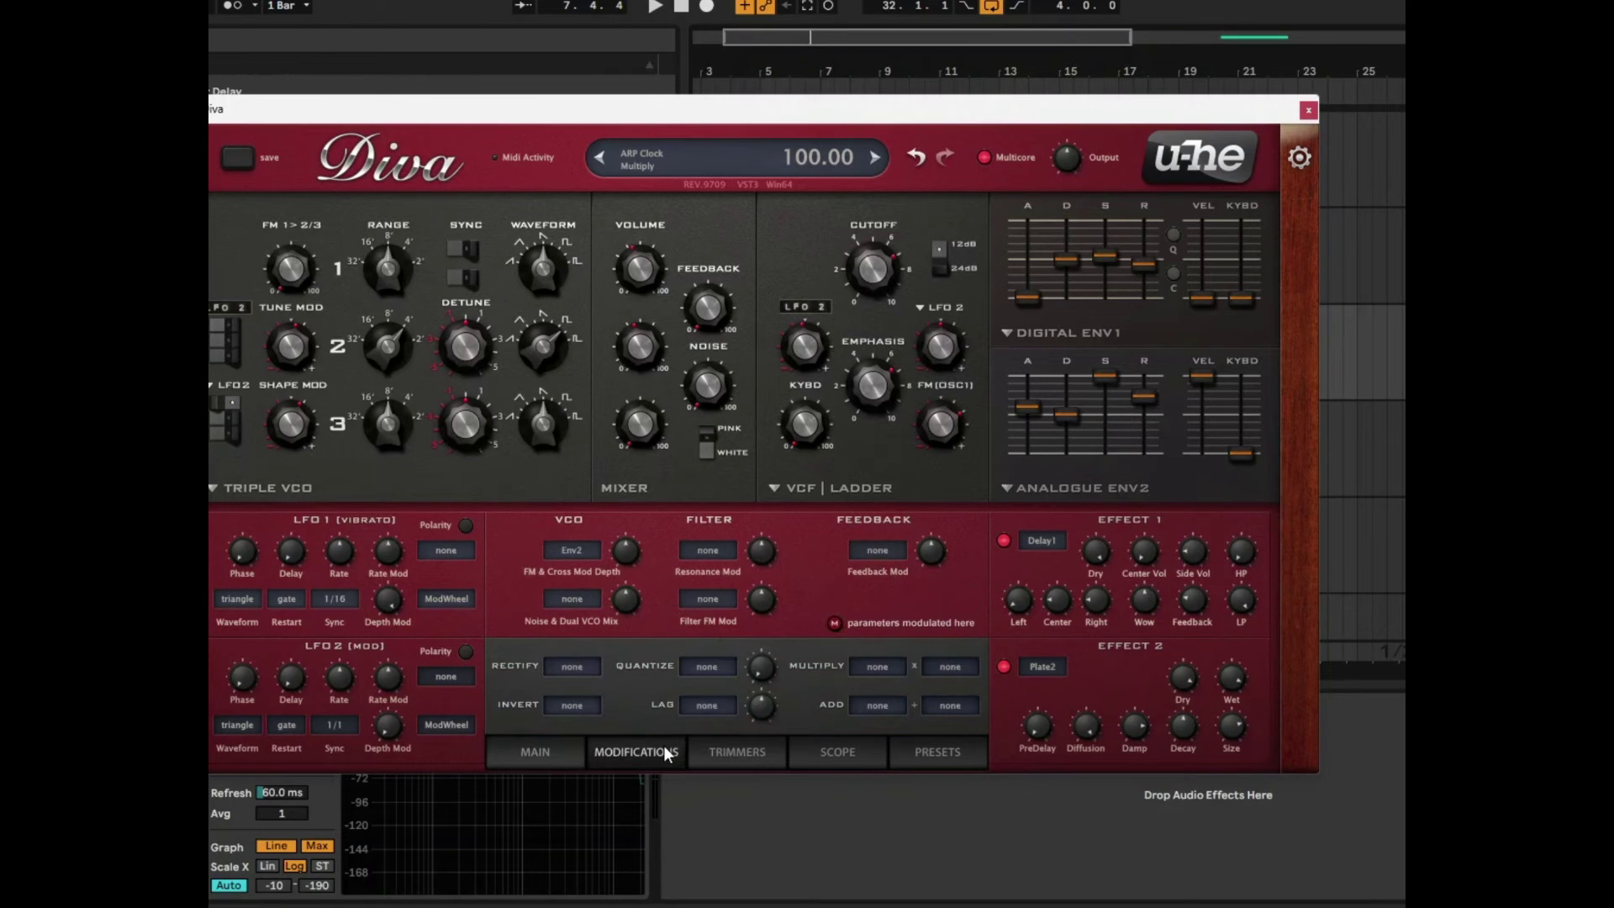
pyautogui.click(535, 752)
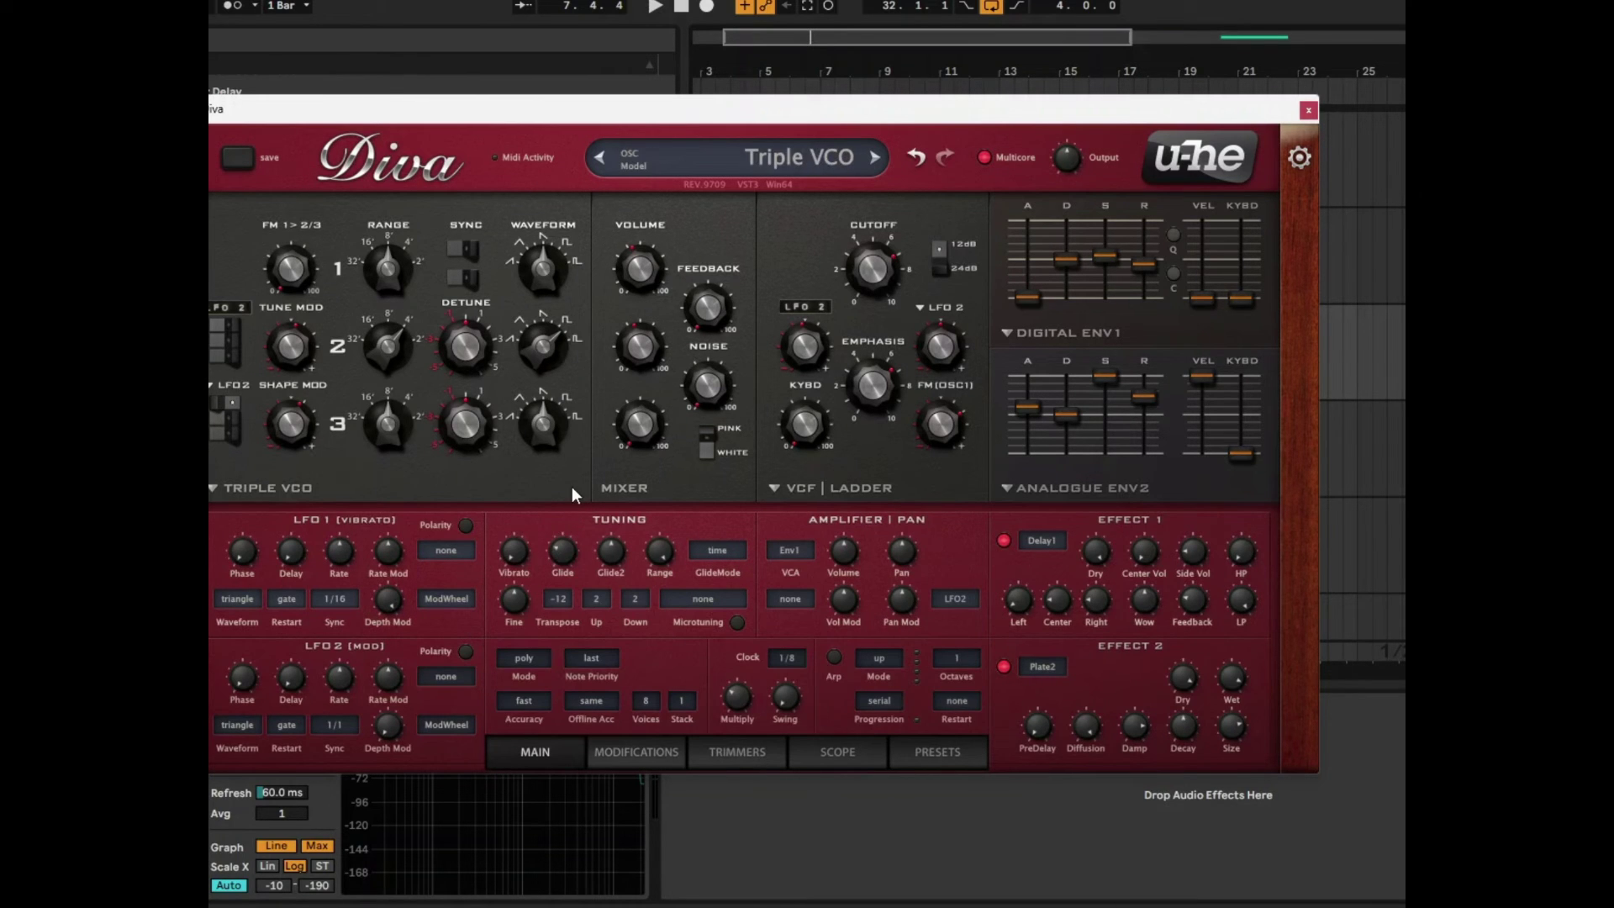
pyautogui.click(717, 551)
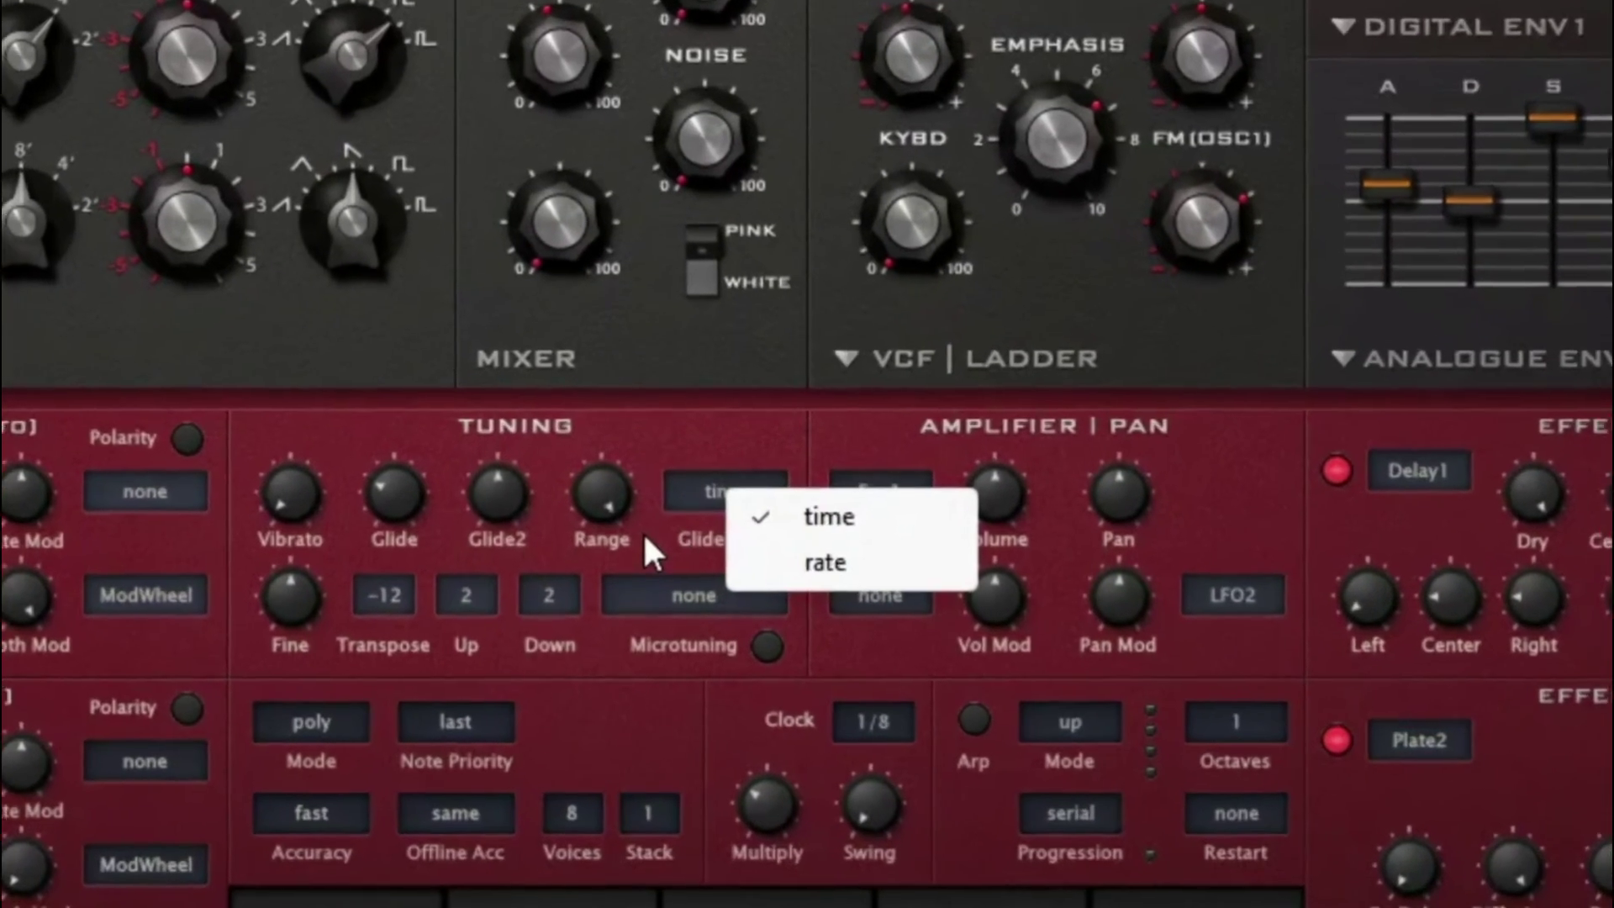
pyautogui.click(637, 621)
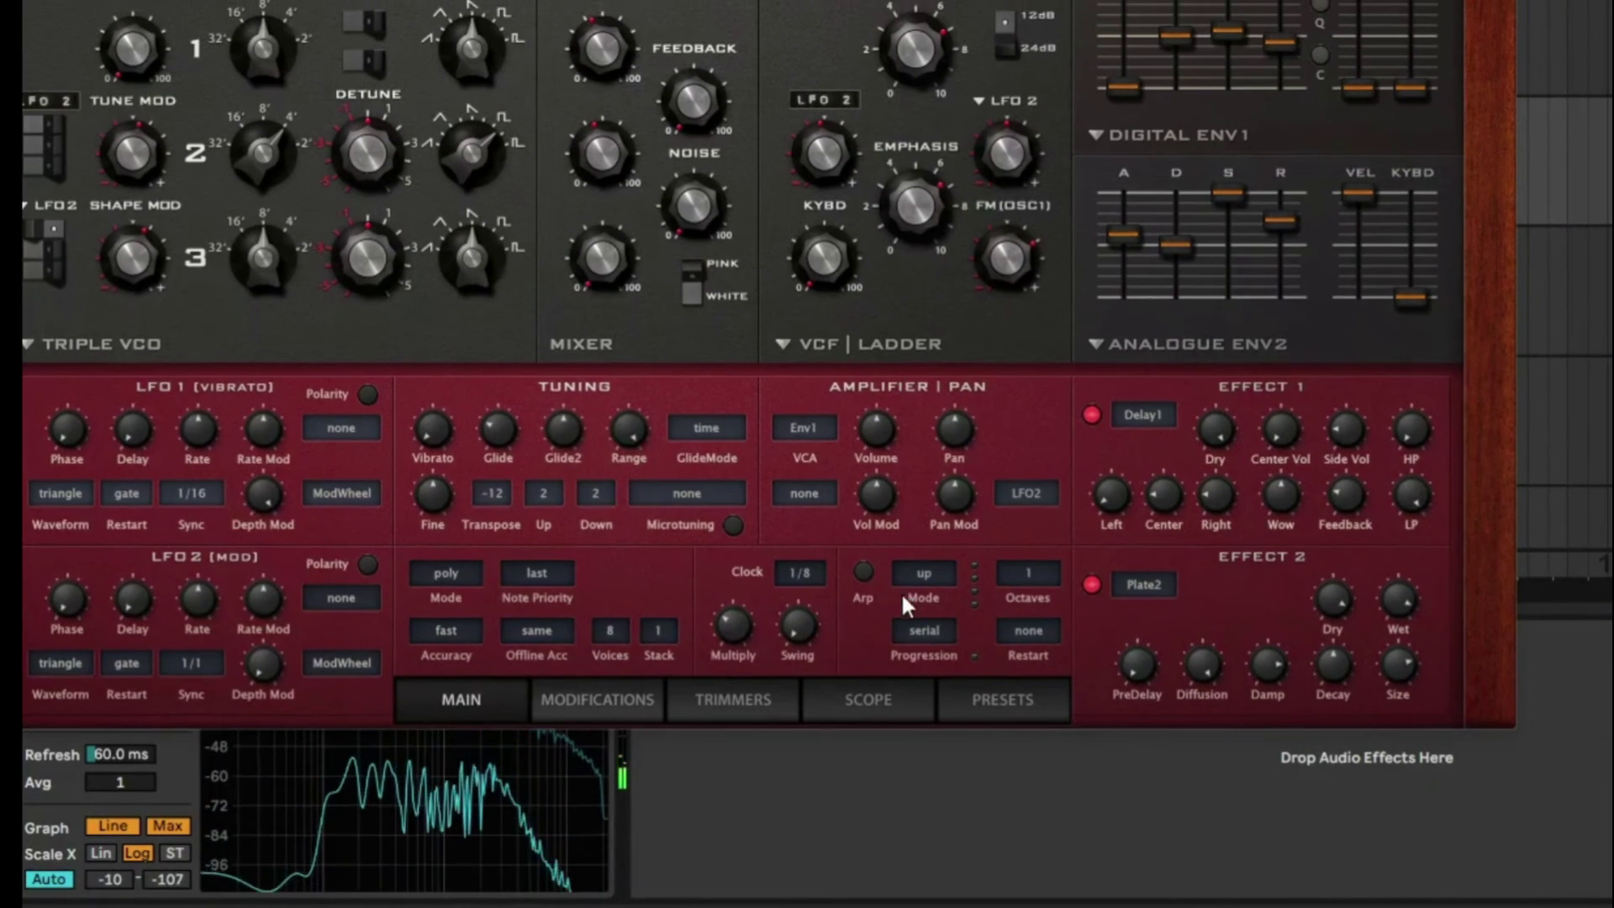
# Step: Turn on the arpeggiator with a 1/16 clock and switch off the Plate2 reverb
pyautogui.click(864, 572)
pyautogui.click(798, 572)
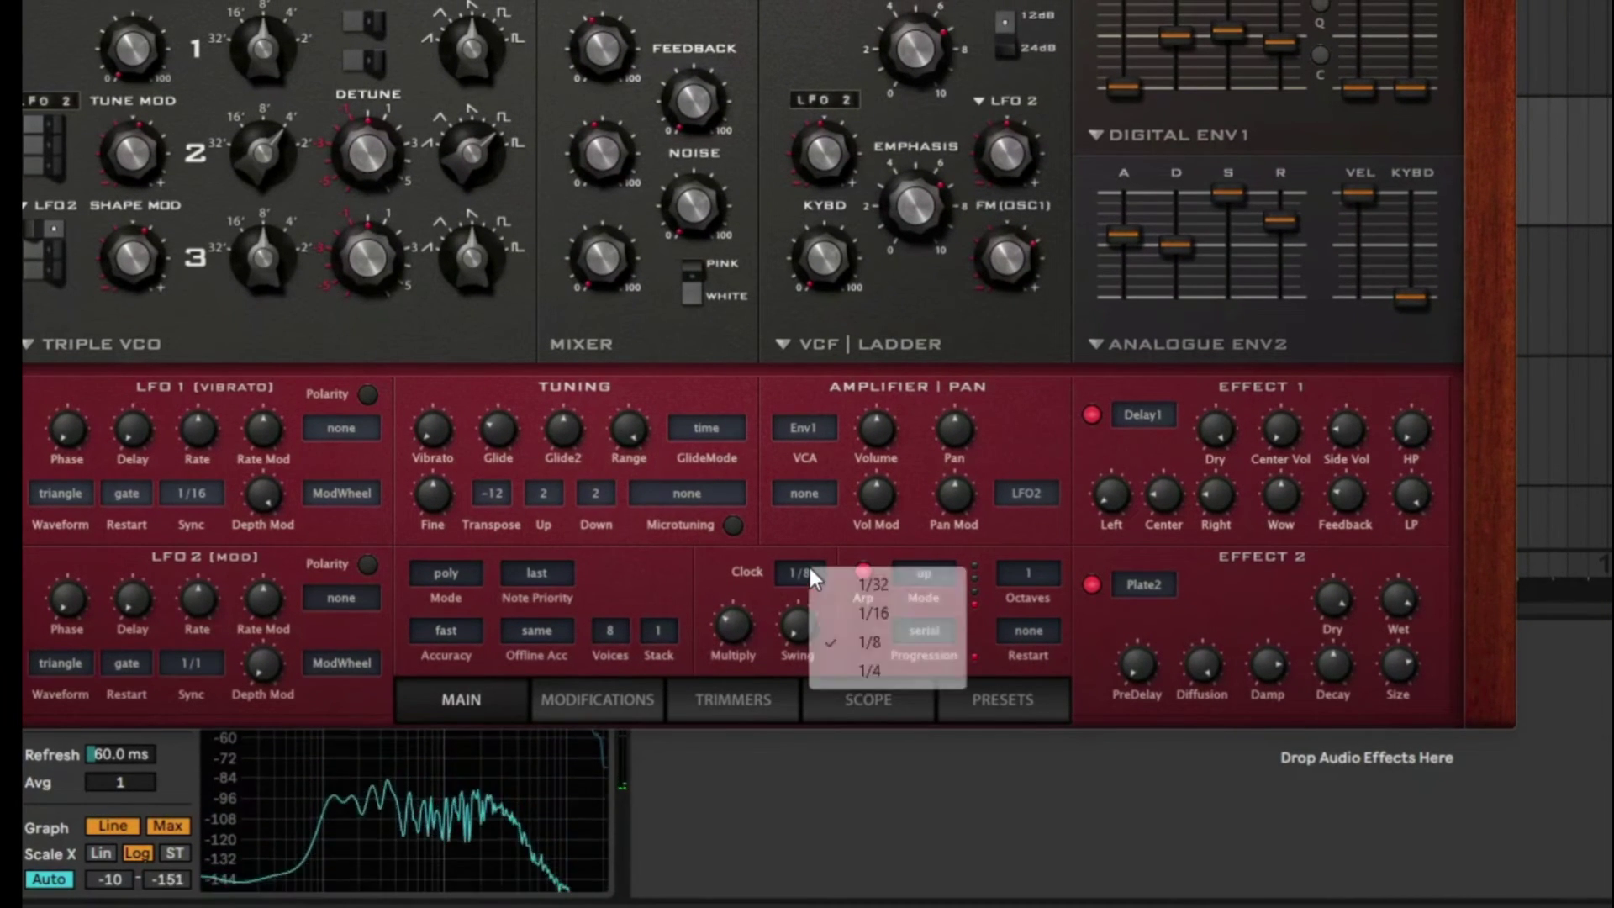
pyautogui.press('Escape')
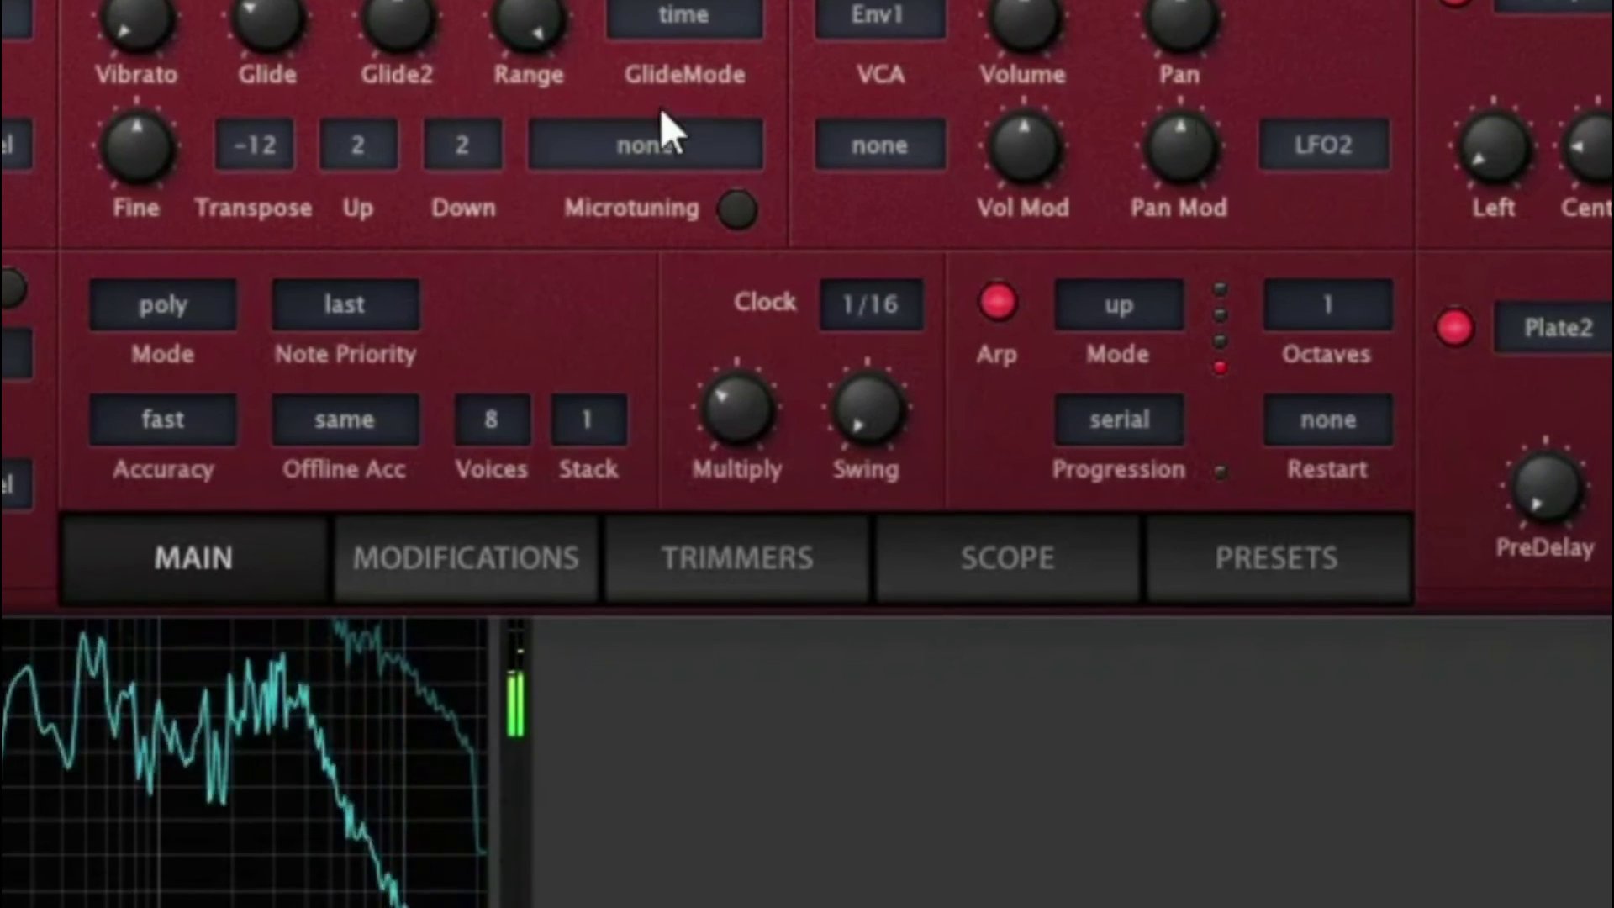
pyautogui.click(1457, 330)
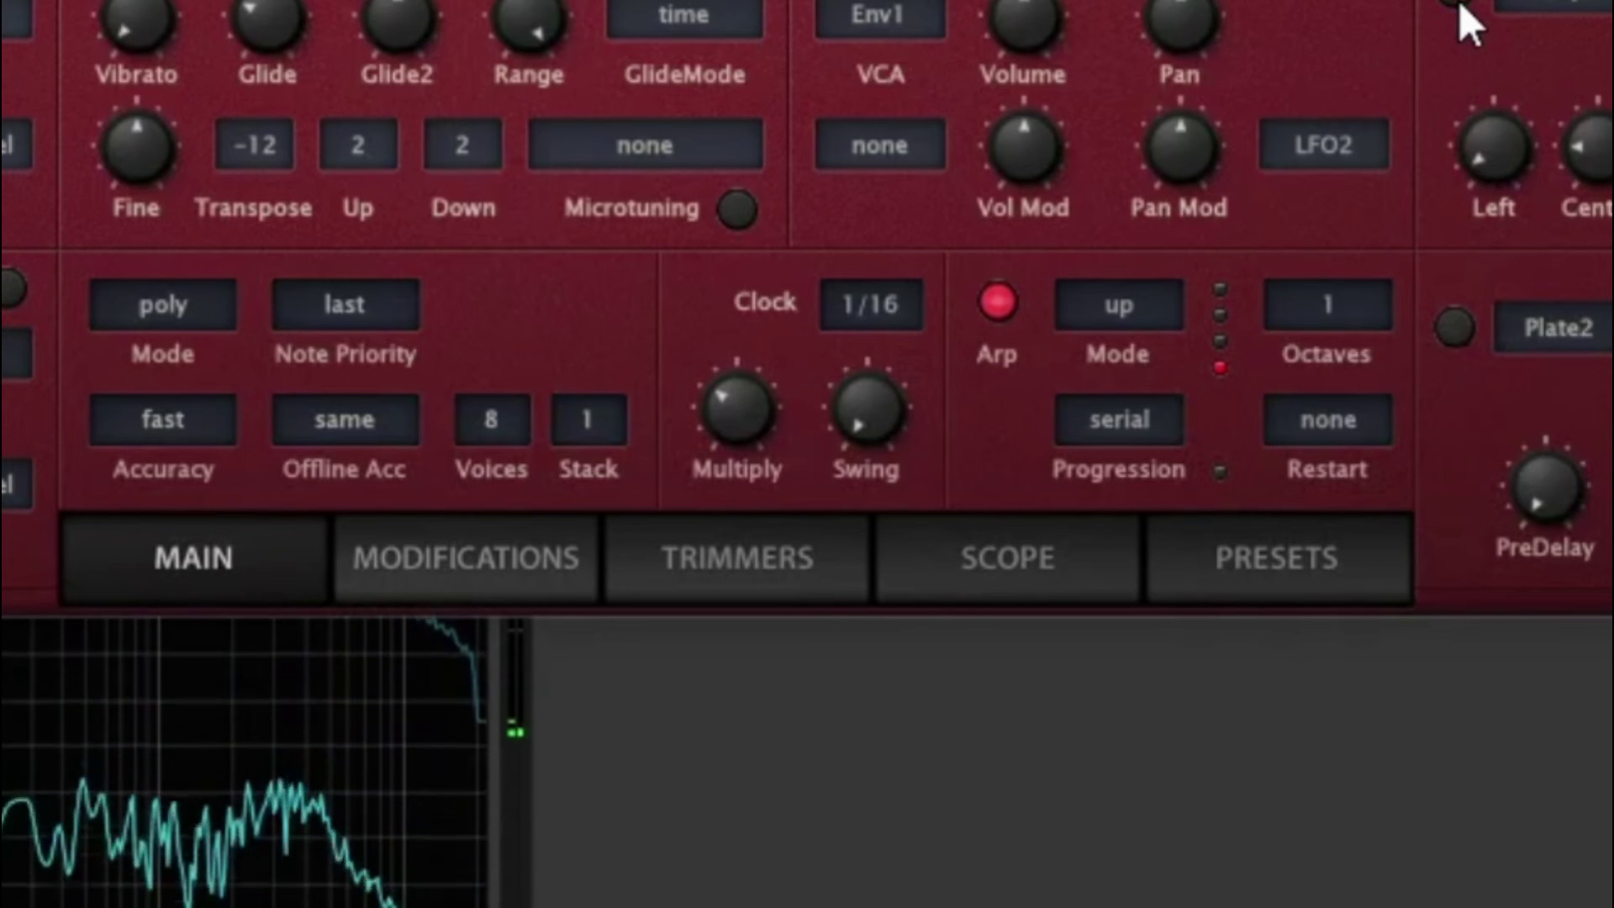
# Step: Reset glide to its minimum and set the arpeggiator mode to played
pyautogui.doubleClick(285, 27)
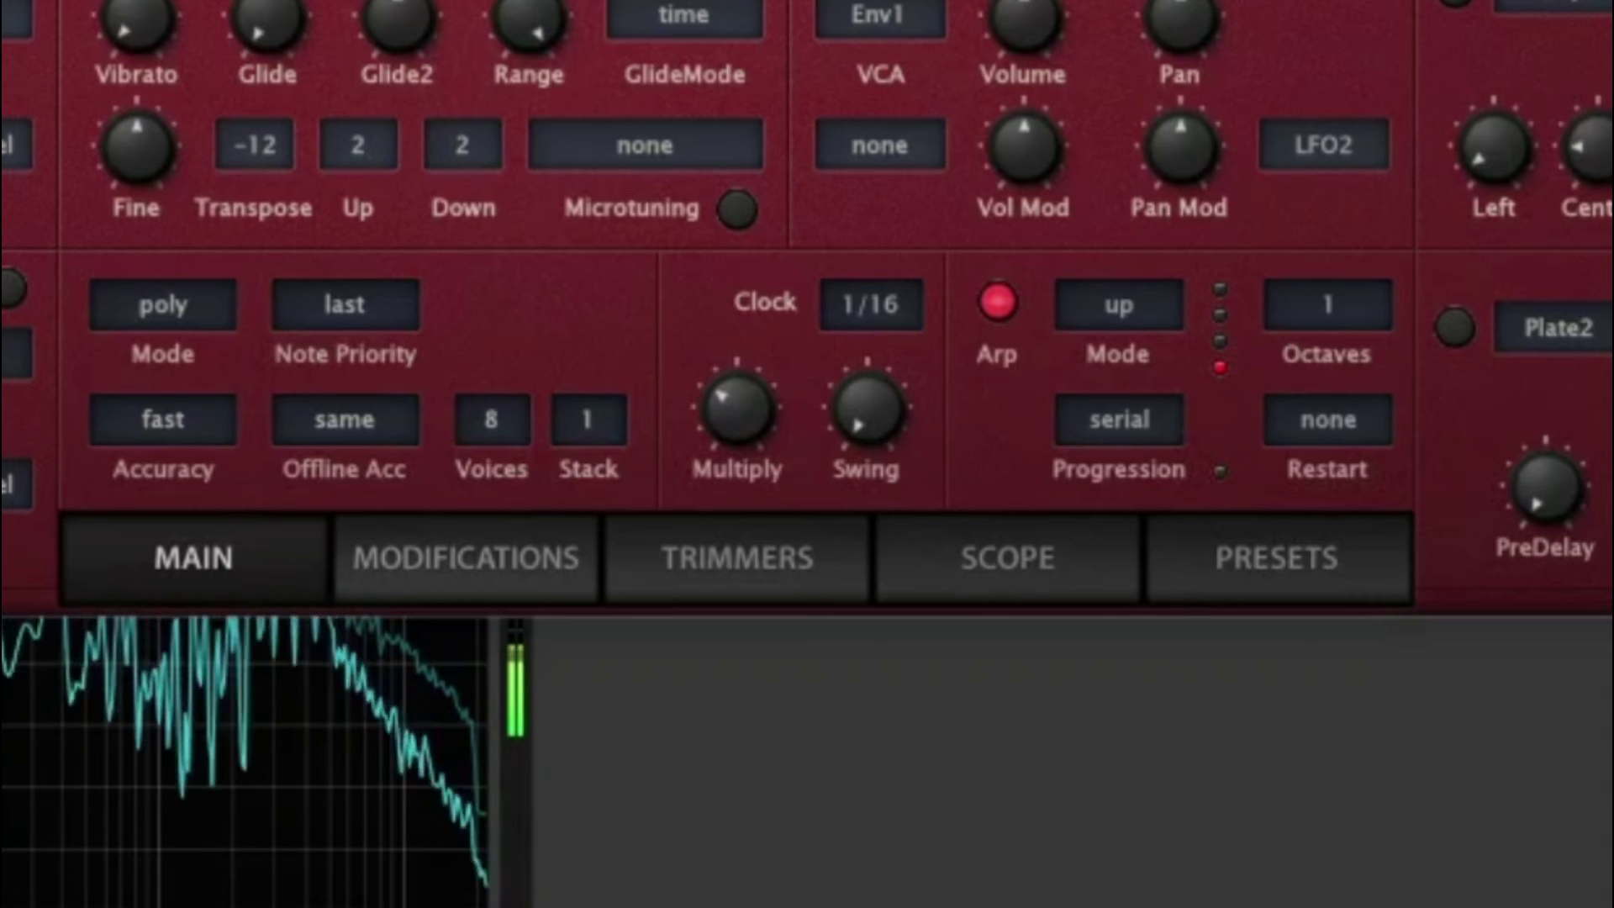
pyautogui.click(1132, 287)
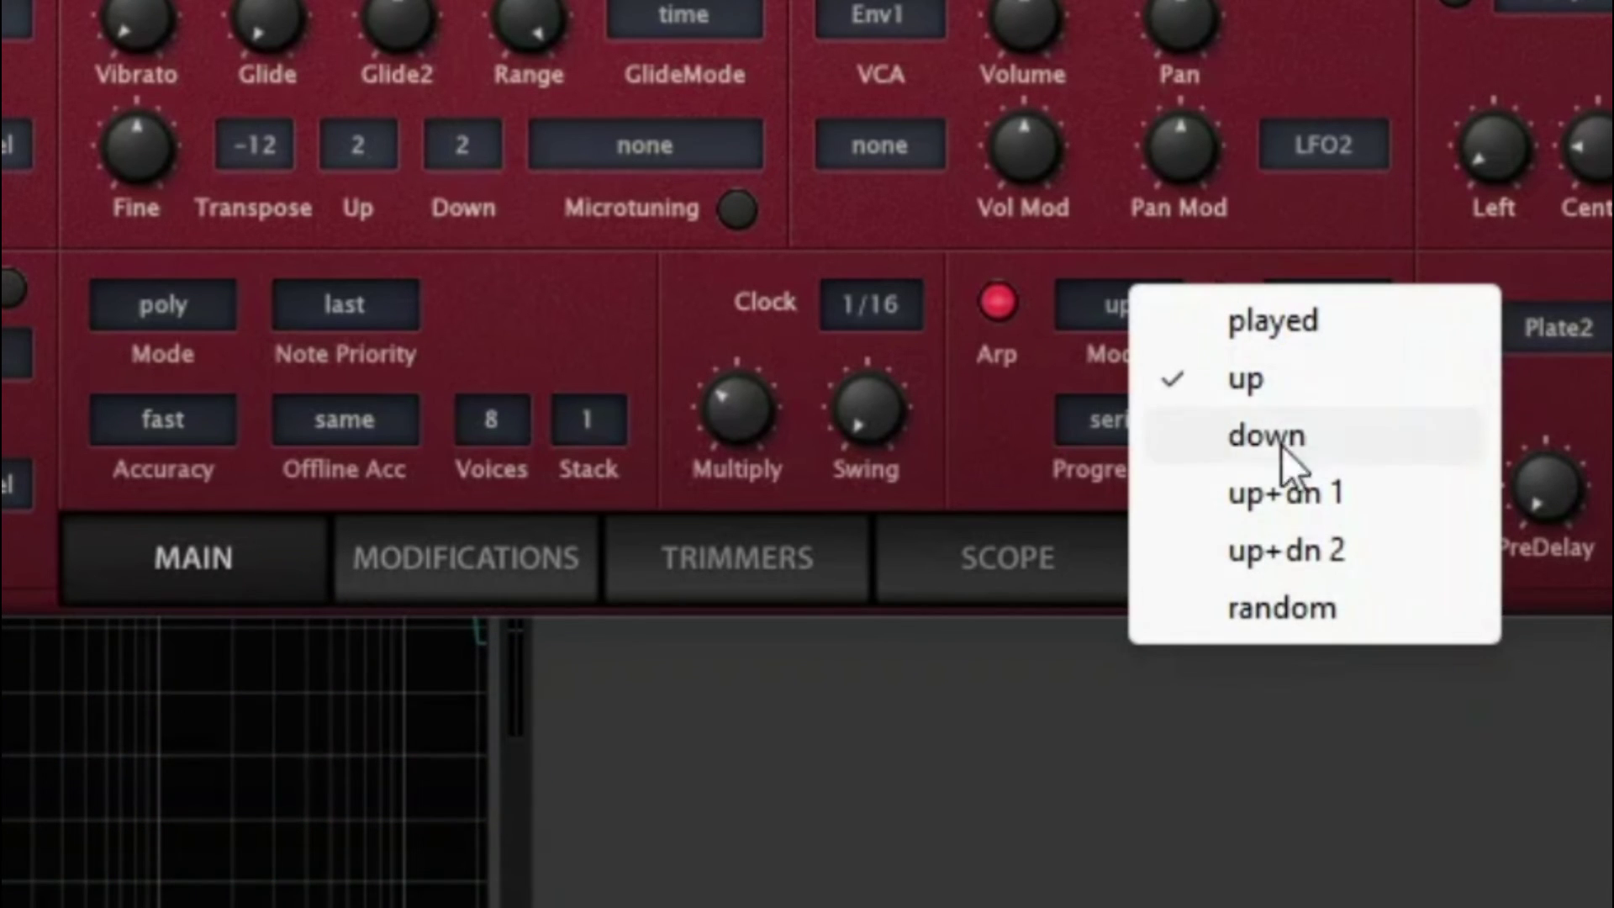
pyautogui.click(1261, 328)
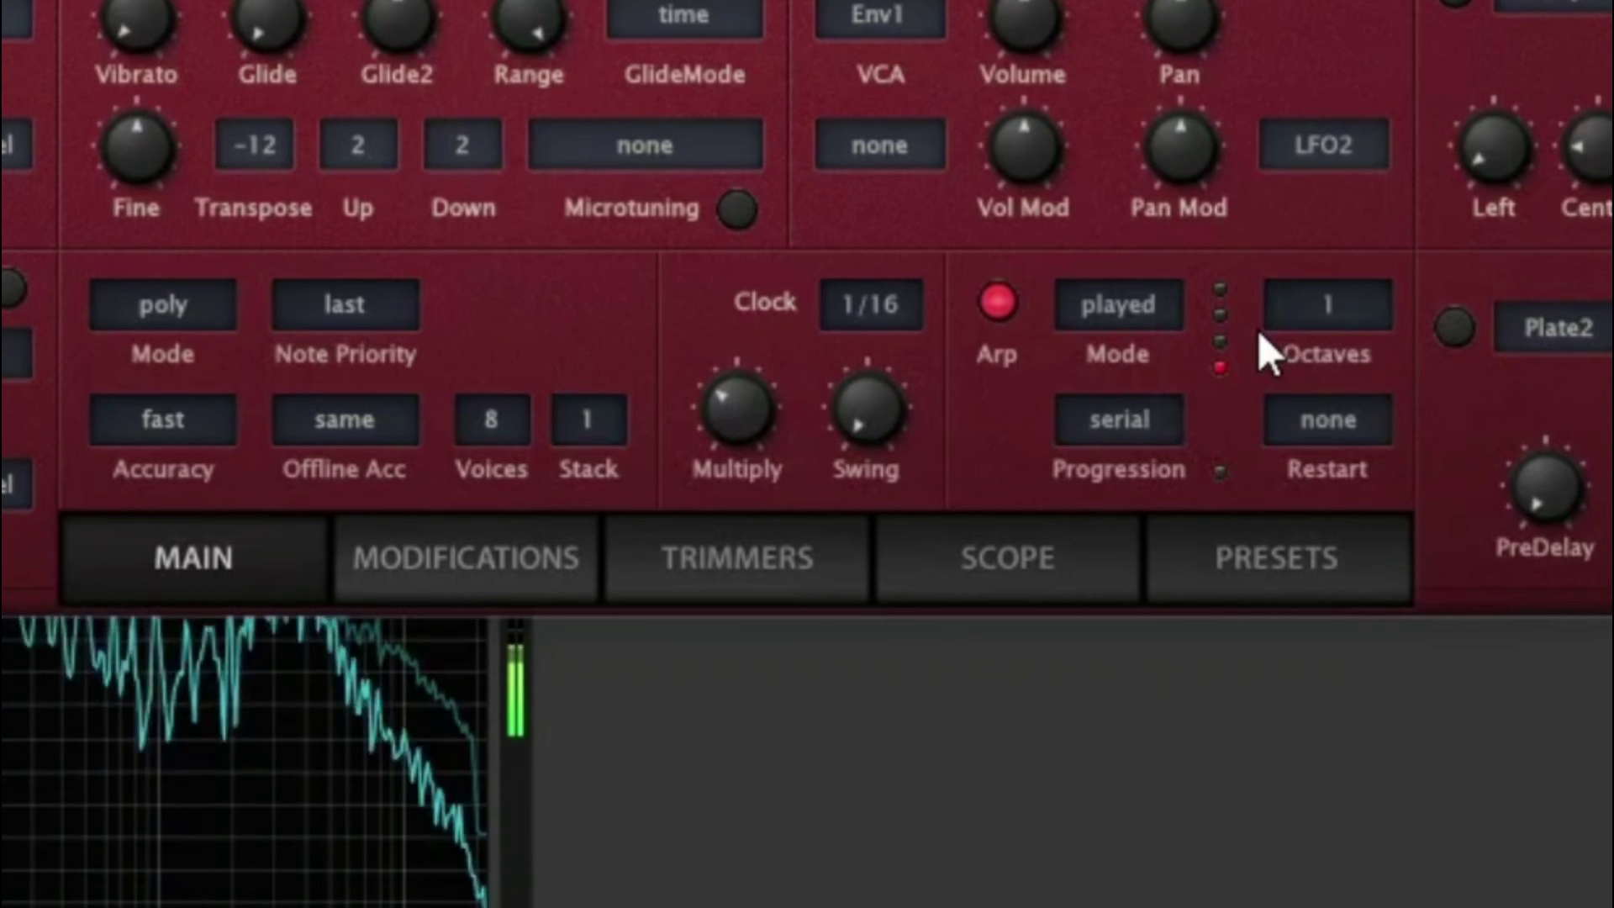
# Step: Set arp restart to 5 with leap progression, lower Multiply slightly and add swing
pyautogui.click(1270, 315)
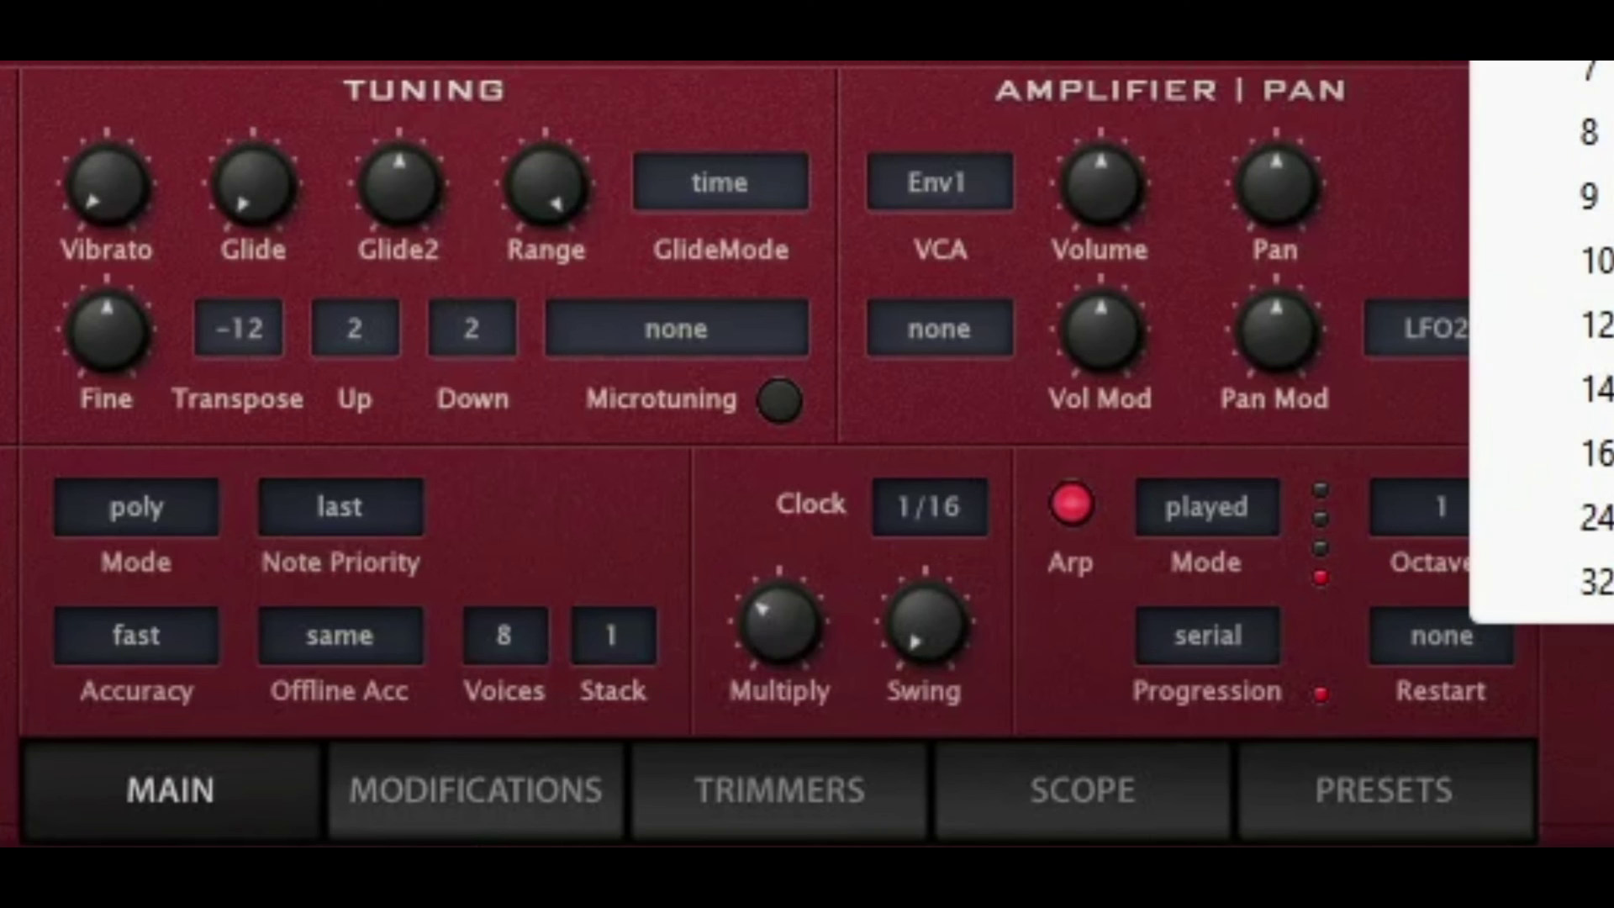
pyautogui.press('Return')
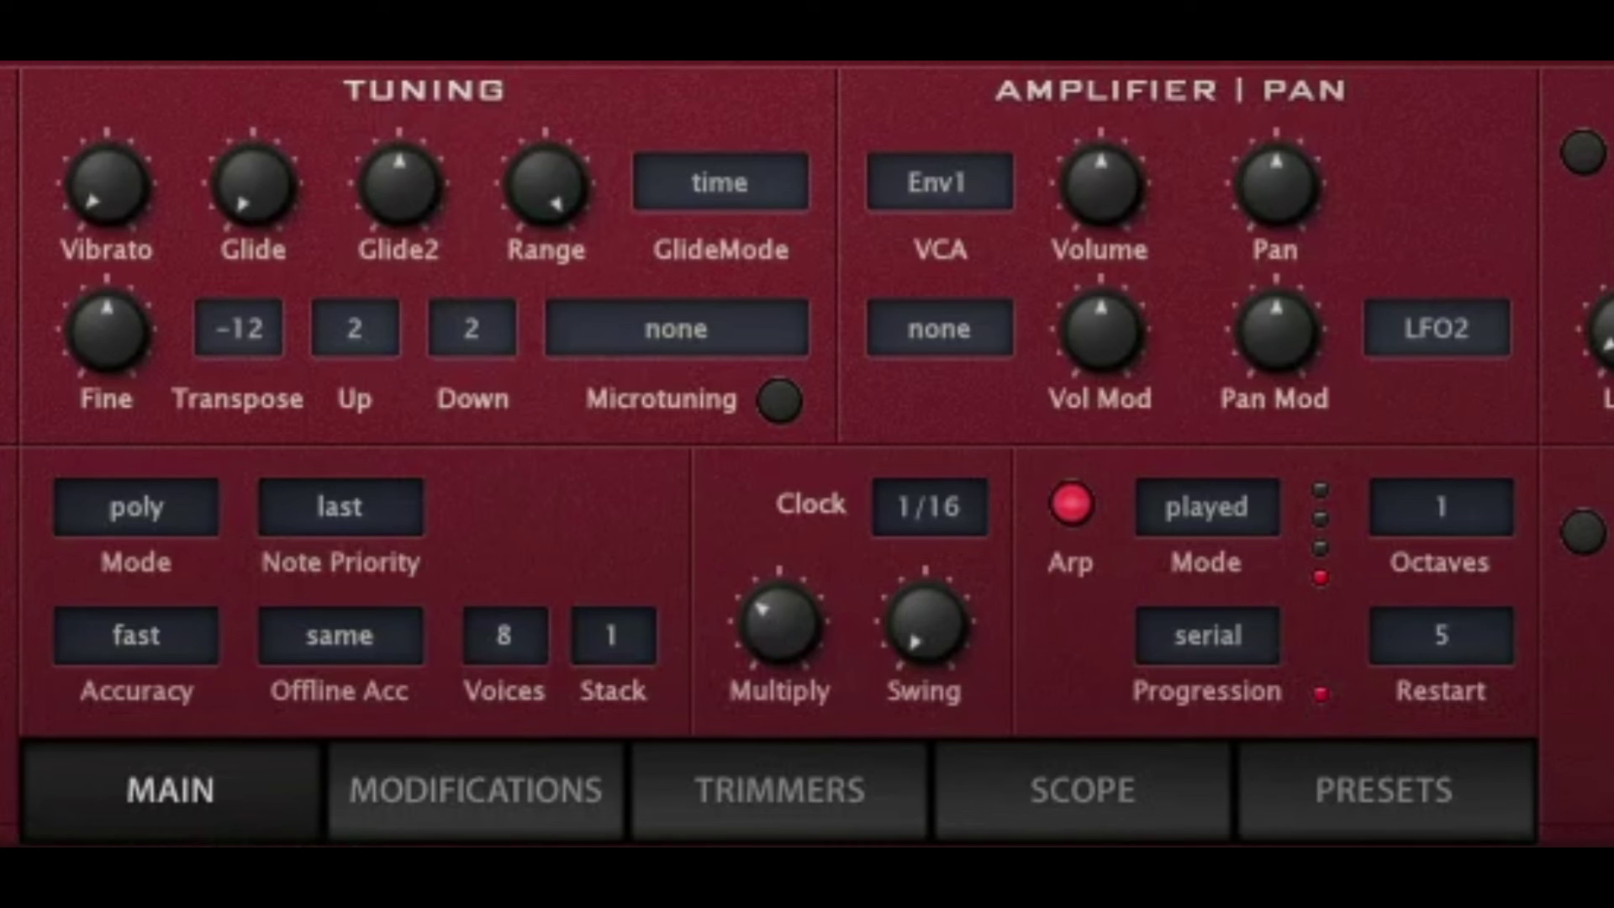
pyautogui.click(1186, 647)
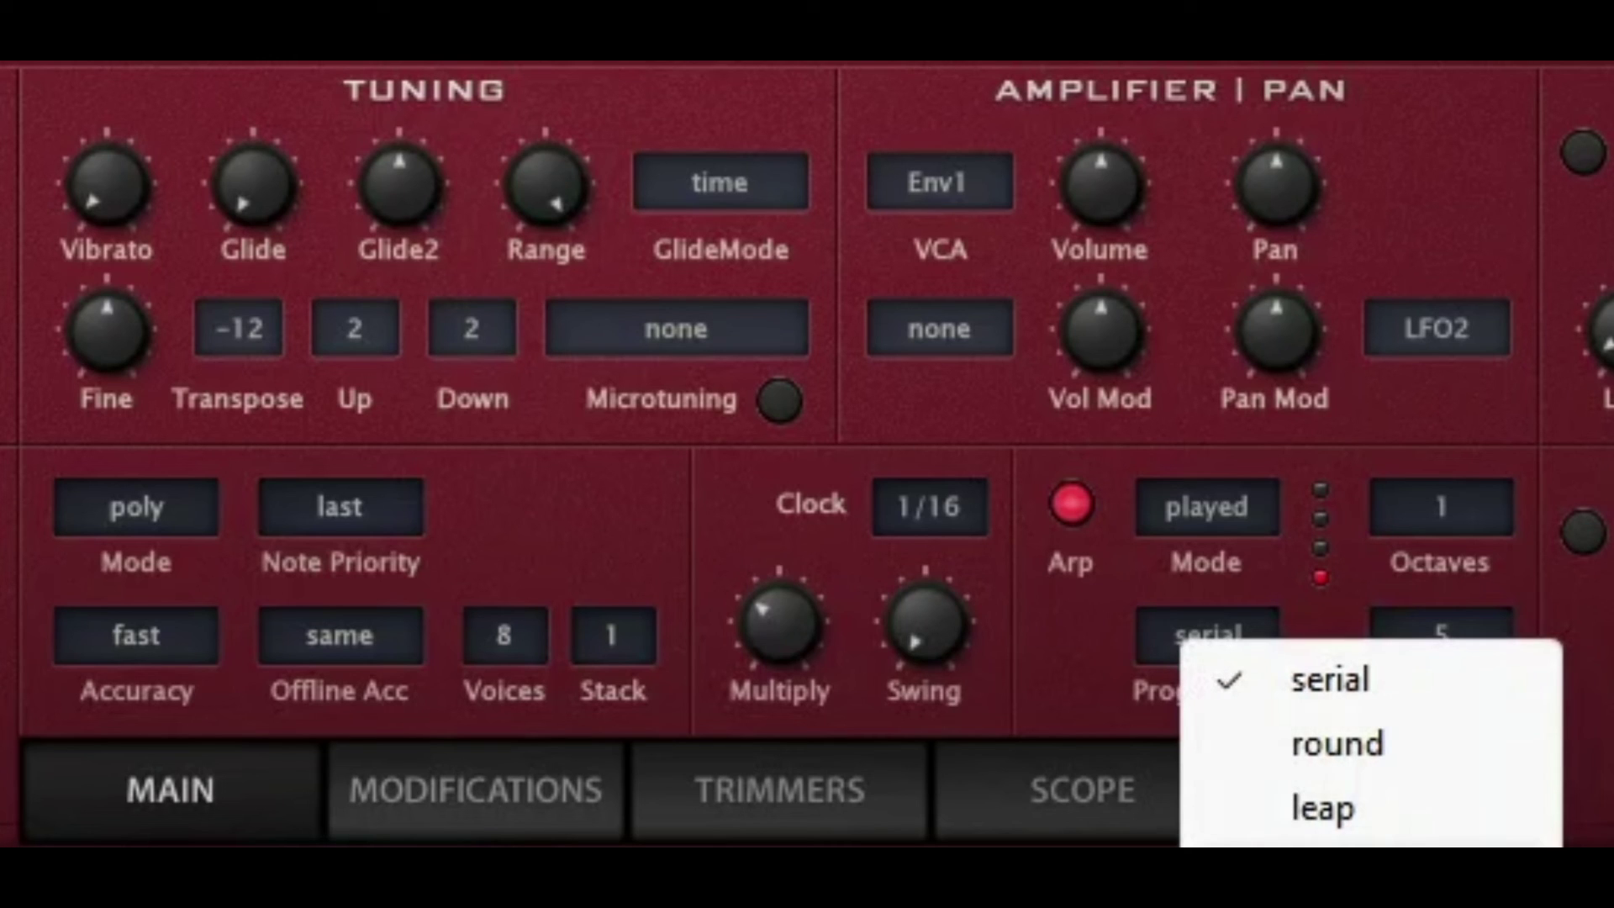
pyautogui.click(1296, 820)
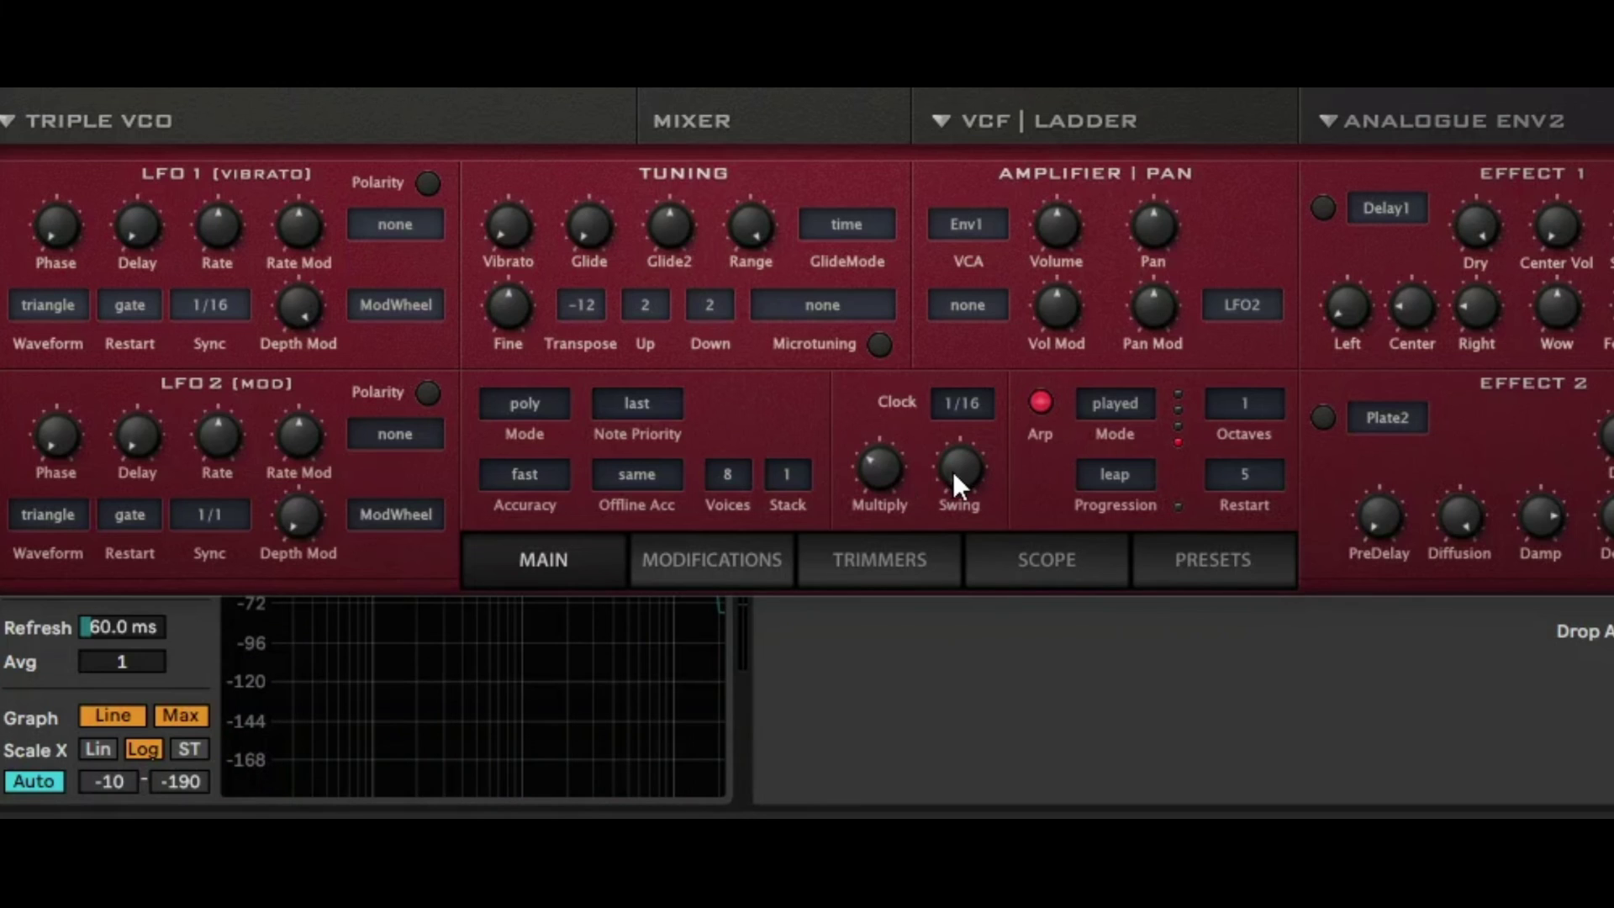
pyautogui.moveTo(880, 462); pyautogui.dragTo(836, 605)
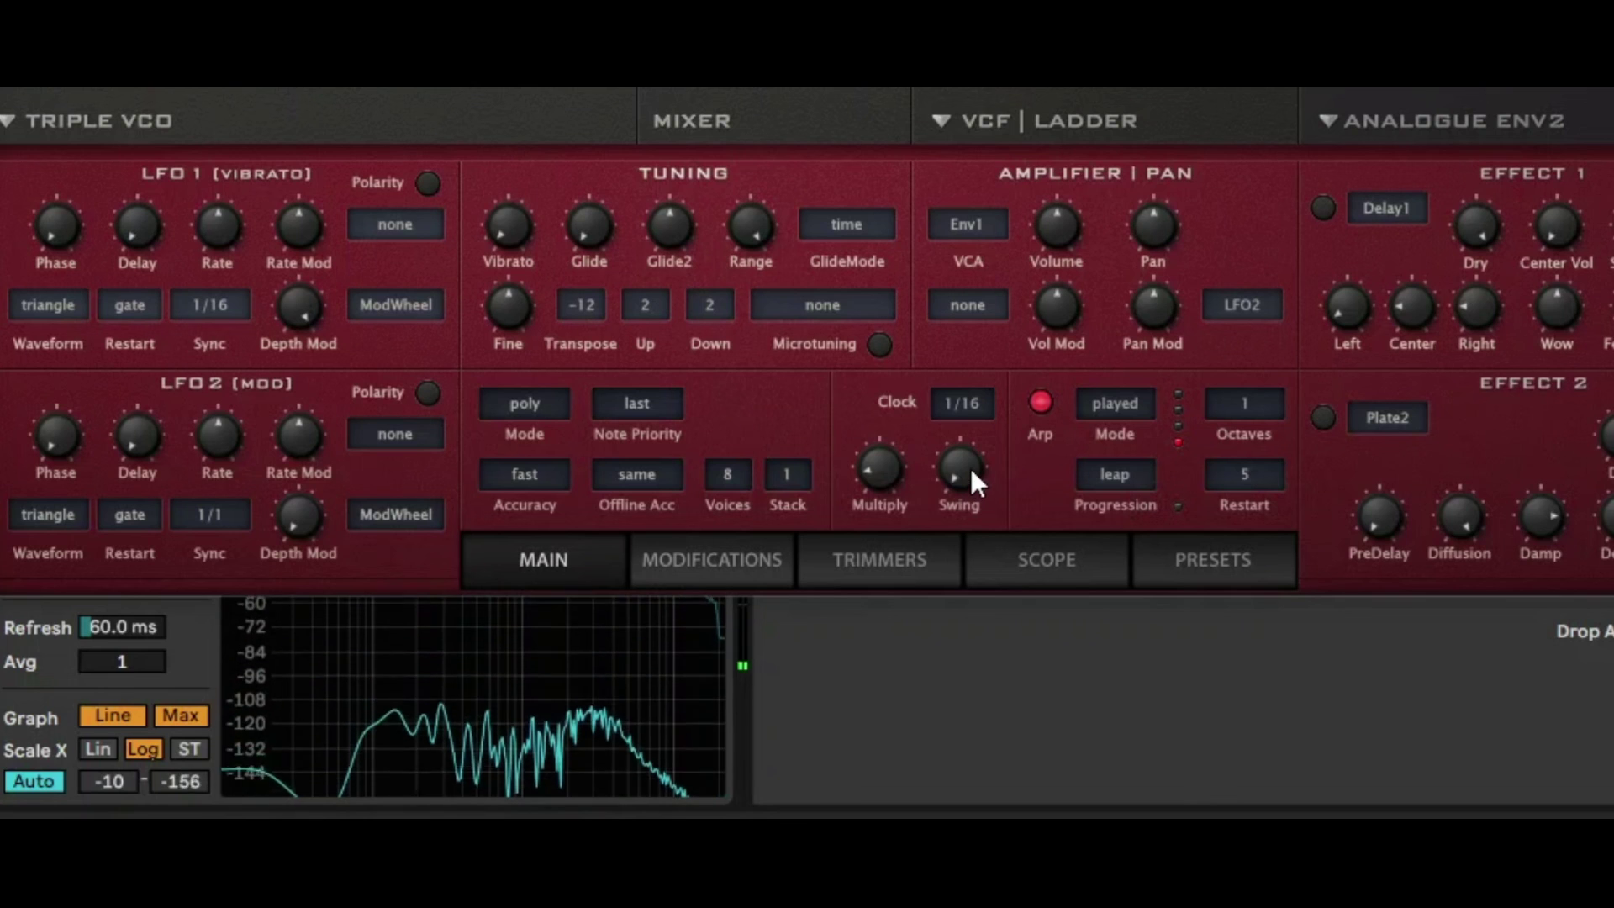
pyautogui.moveTo(970, 466); pyautogui.dragTo(985, 350)
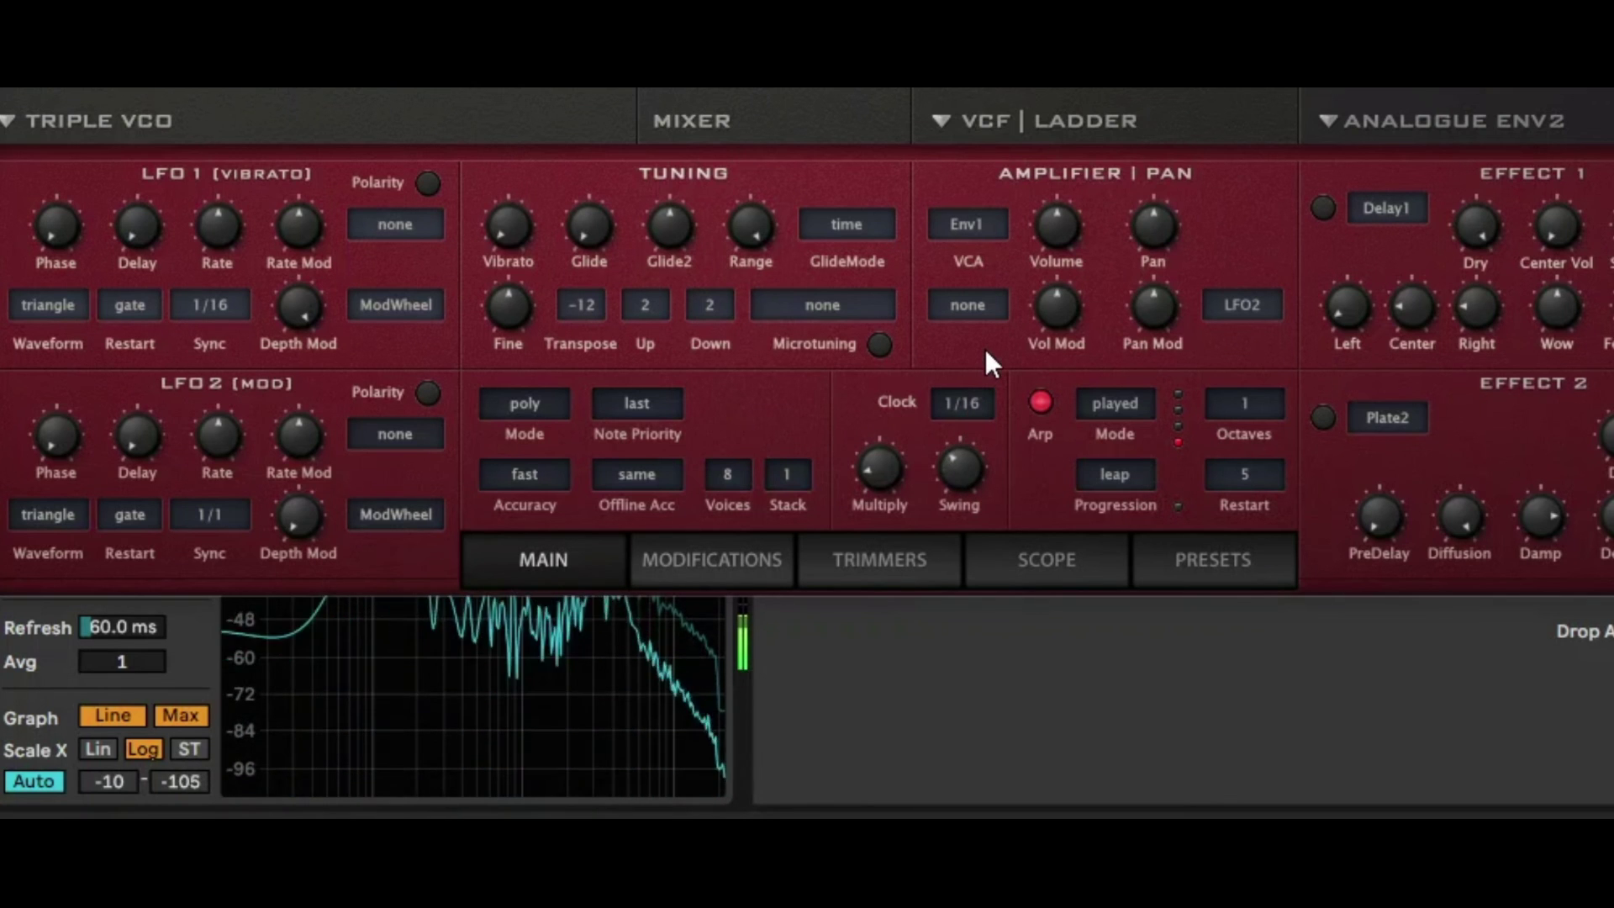